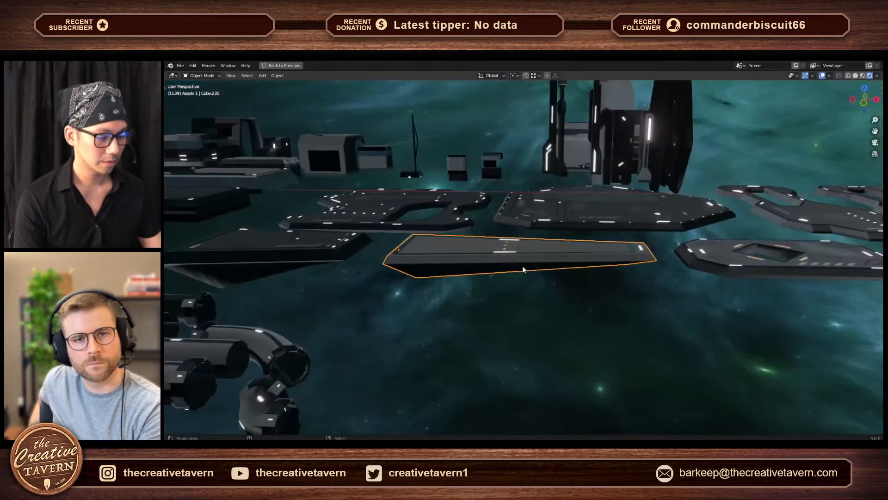
- Examine the space station kit's platforms, pipes, towers and ring structure from several angles and distances
{"action": "scroll", "coordinate": [508, 301], "scroll_direction": "down", "scroll_amount": 3}
{"action": "middle_click_drag", "start_coordinate": [501, 323], "coordinate": [514, 320]}
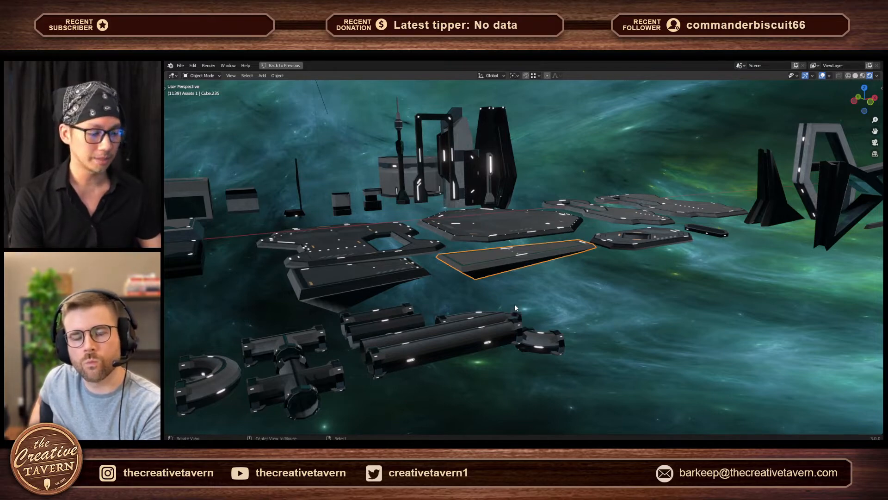
{"action": "middle_click_drag", "start_coordinate": [514, 304], "coordinate": [520, 244]}
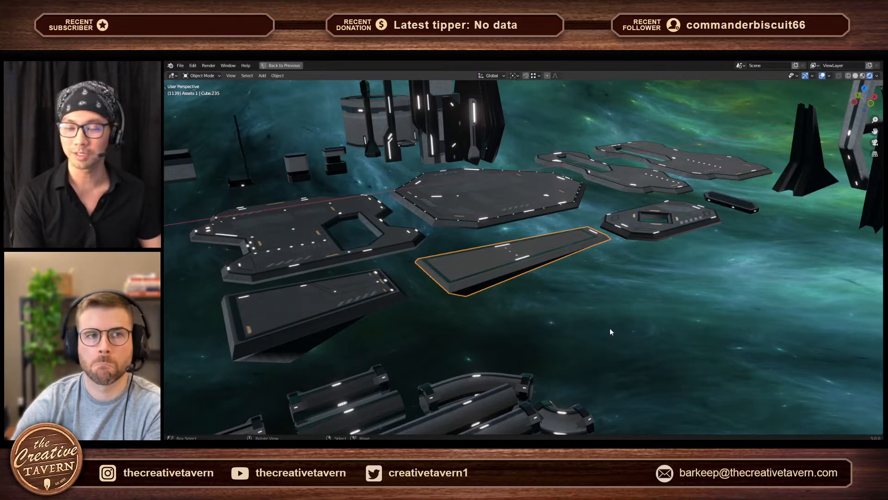
{"action": "left_click_drag", "start_coordinate": [602, 319], "coordinate": [556, 306], "text": "alt"}
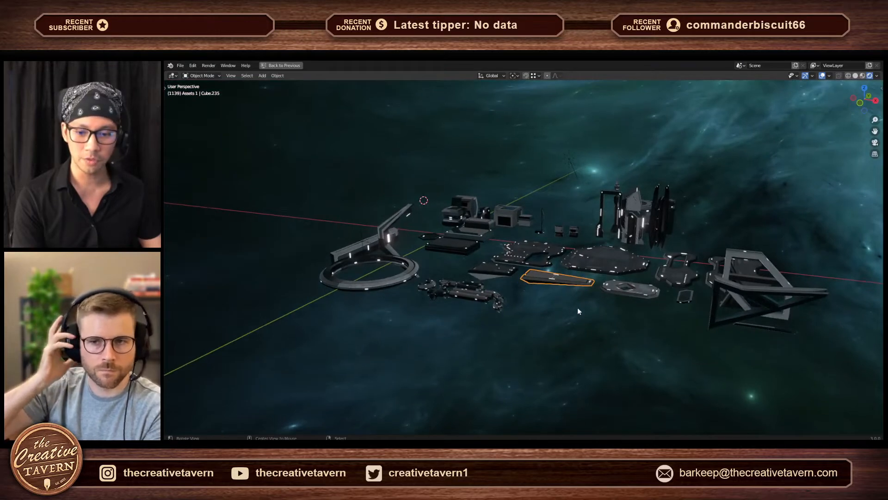
{"action": "left_click_drag", "start_coordinate": [609, 297], "coordinate": [592, 269], "text": "ctrl+alt"}
{"action": "left_click_drag", "start_coordinate": [481, 309], "coordinate": [536, 316], "text": "alt"}
{"action": "left_click_drag", "start_coordinate": [572, 260], "coordinate": [529, 305], "text": "alt+shift"}
{"action": "left_click_drag", "start_coordinate": [618, 272], "coordinate": [625, 306], "text": "alt"}
{"action": "left_click_drag", "start_coordinate": [660, 281], "coordinate": [559, 308], "text": "alt"}
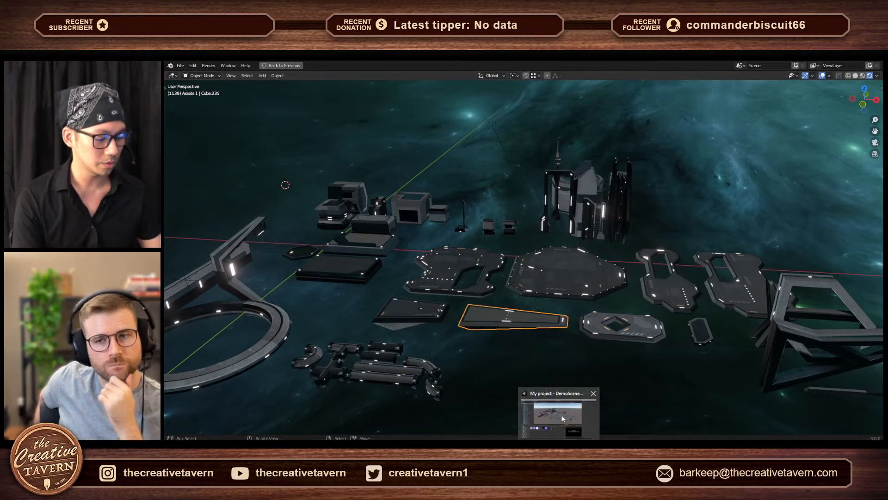
- Switch to the Unity project showing DemoScene2 and enlarge the Scene view within the editor layout
{"action": "left_click", "coordinate": [562, 414]}
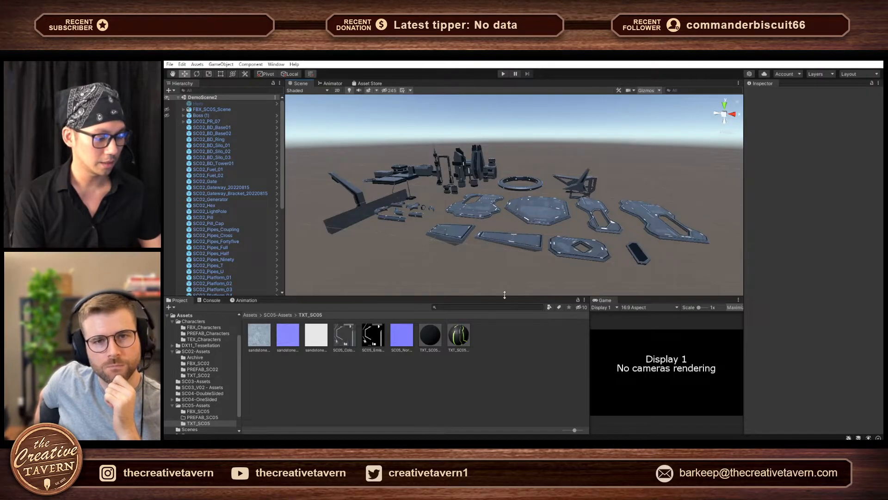
{"action": "left_click_drag", "start_coordinate": [505, 294], "coordinate": [494, 351]}
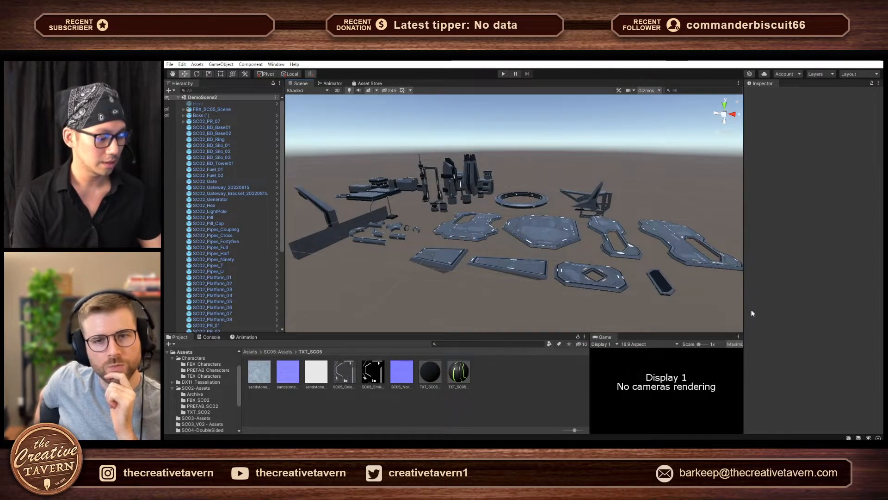
{"action": "left_click_drag", "start_coordinate": [744, 319], "coordinate": [791, 322]}
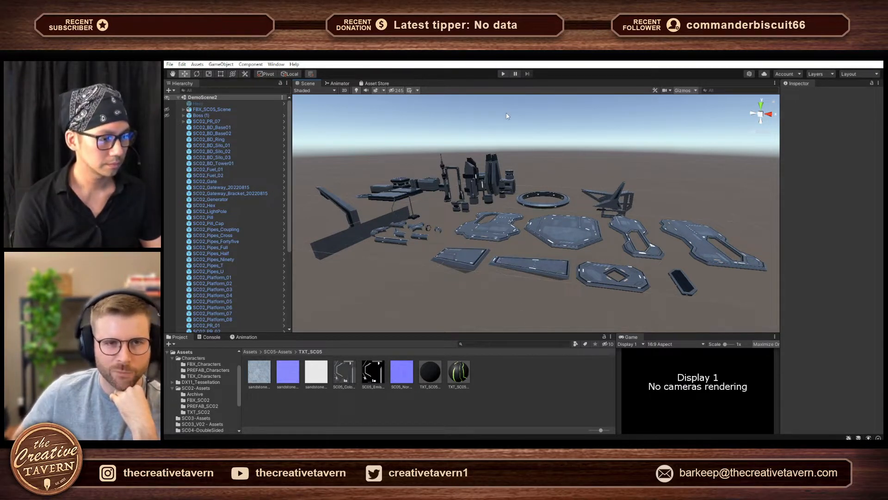
{"action": "mouse_move", "coordinate": [468, 287]}
{"action": "left_mouse_down", "text": "alt"}
{"action": "mouse_move", "coordinate": [481, 290]}
{"action": "mouse_move", "coordinate": [473, 282]}
{"action": "left_mouse_up", "text": "alt"}
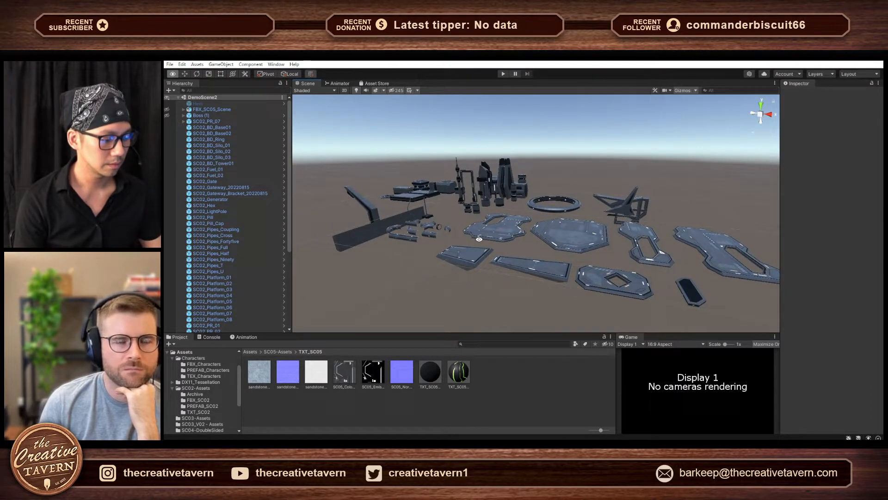
{"action": "left_click_drag", "start_coordinate": [458, 249], "coordinate": [472, 294], "text": "alt"}
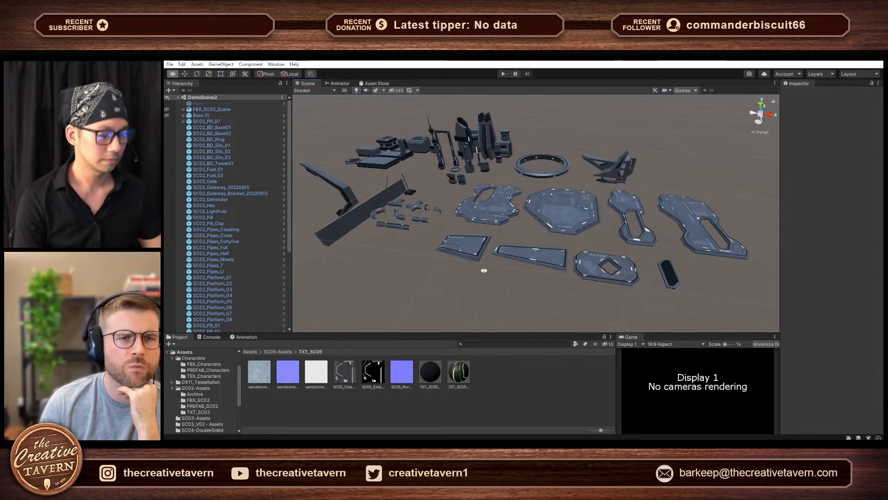
{"action": "middle_click_drag", "start_coordinate": [505, 226], "coordinate": [515, 260]}
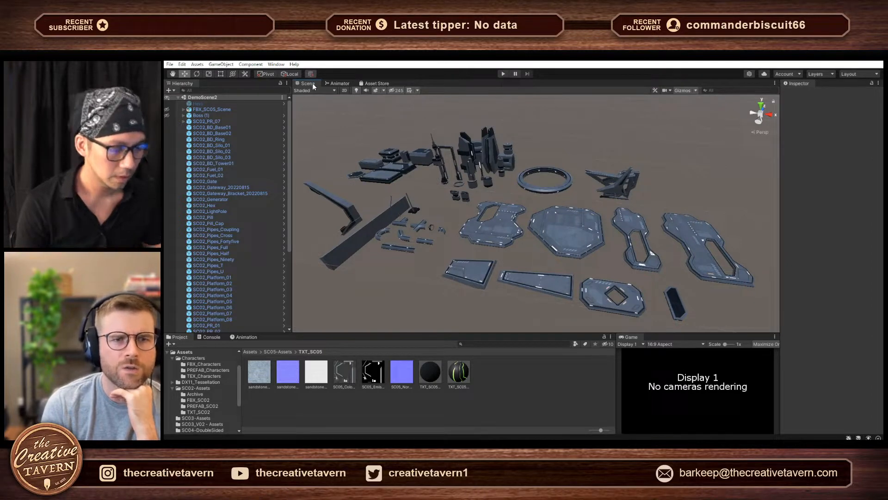
- Undock the Scene view into a floating window and enlarge it to cover most of the editor
{"action": "left_click_drag", "start_coordinate": [312, 83], "coordinate": [498, 207]}
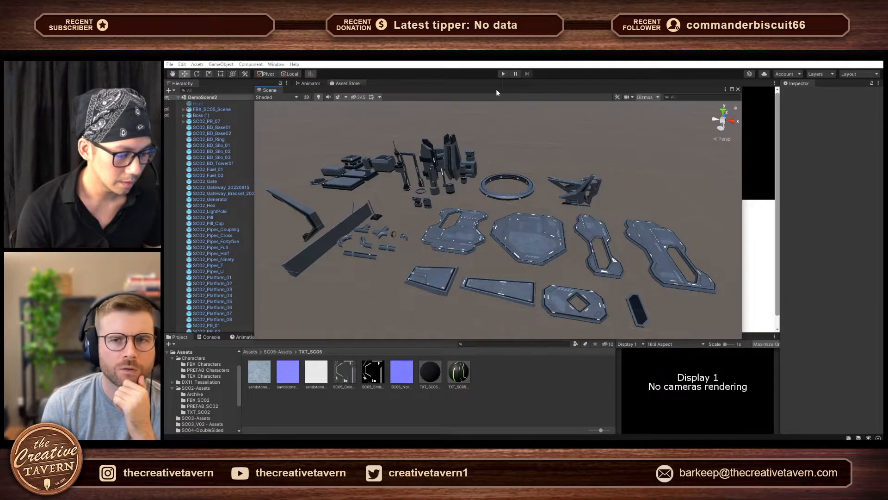
{"action": "left_click_drag", "start_coordinate": [496, 89], "coordinate": [437, 73]}
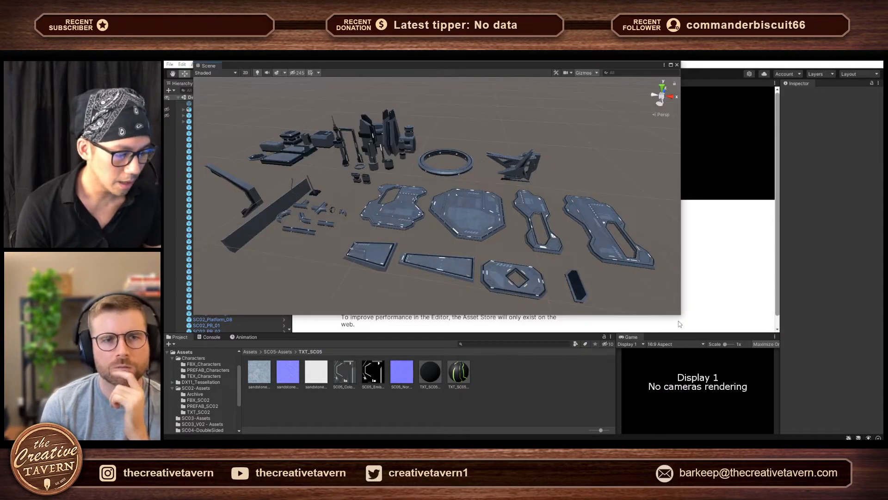
{"action": "left_click_drag", "start_coordinate": [679, 316], "coordinate": [861, 425]}
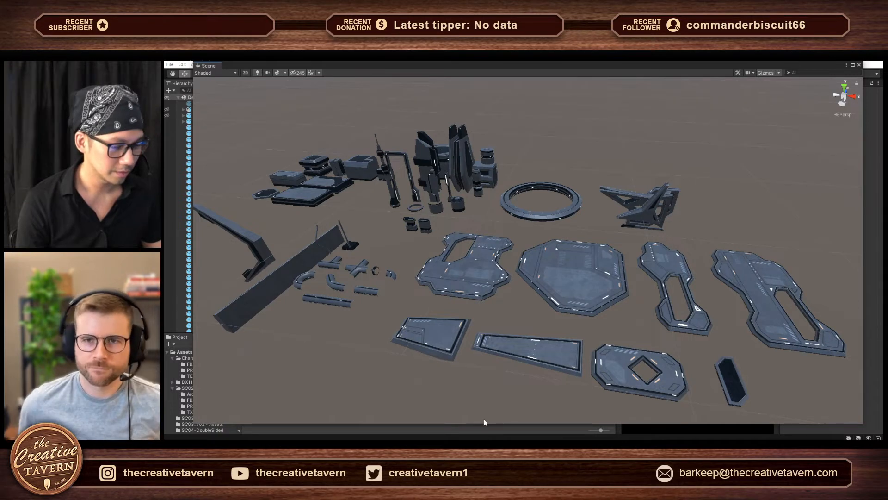
- Examine the imported kit pieces in the scene, including the platform with the diamond-shaped opening
{"action": "left_click_drag", "start_coordinate": [475, 389], "coordinate": [504, 383], "text": "alt"}
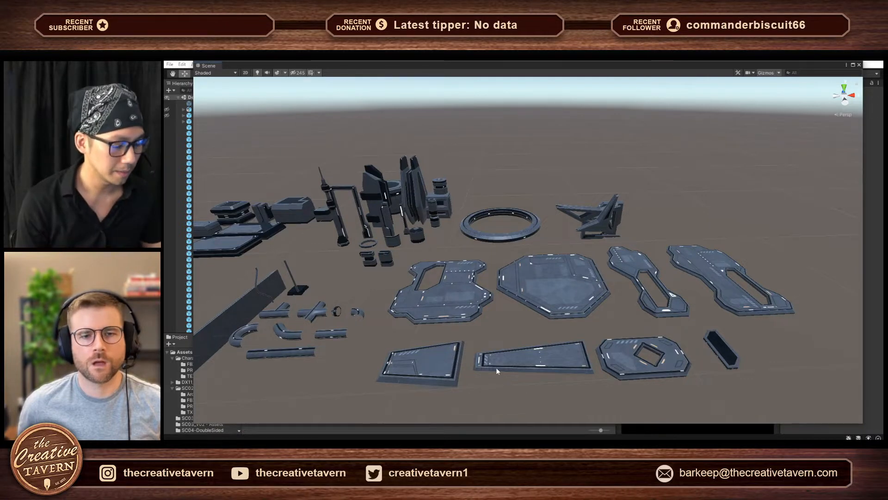
{"action": "right_click_drag", "start_coordinate": [495, 371], "coordinate": [463, 364]}
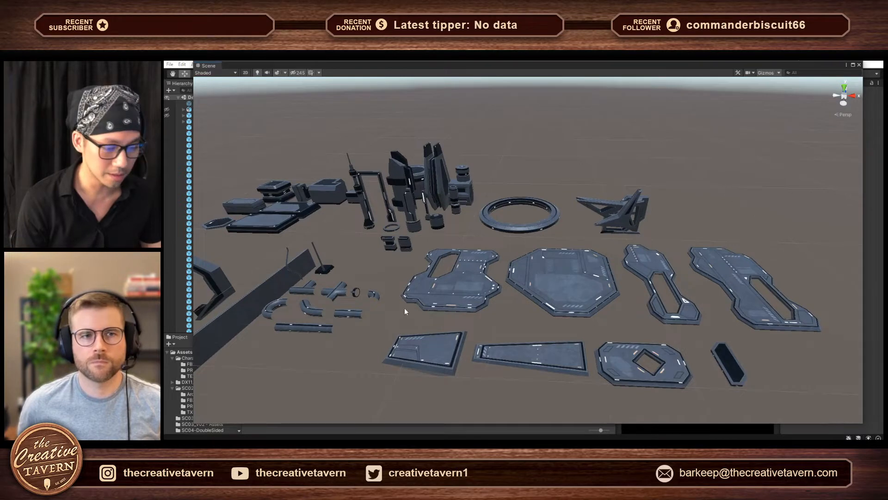
{"action": "middle_click_drag", "start_coordinate": [401, 320], "coordinate": [493, 315]}
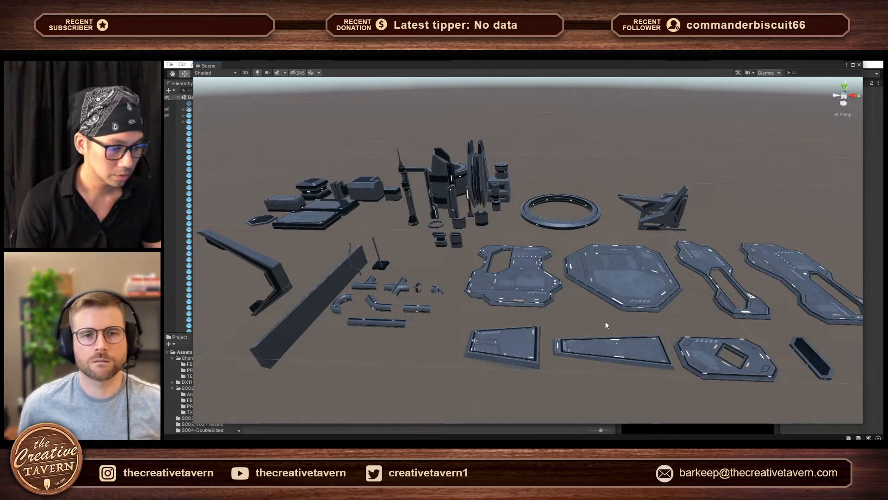
{"action": "middle_click_drag", "start_coordinate": [606, 321], "coordinate": [465, 283]}
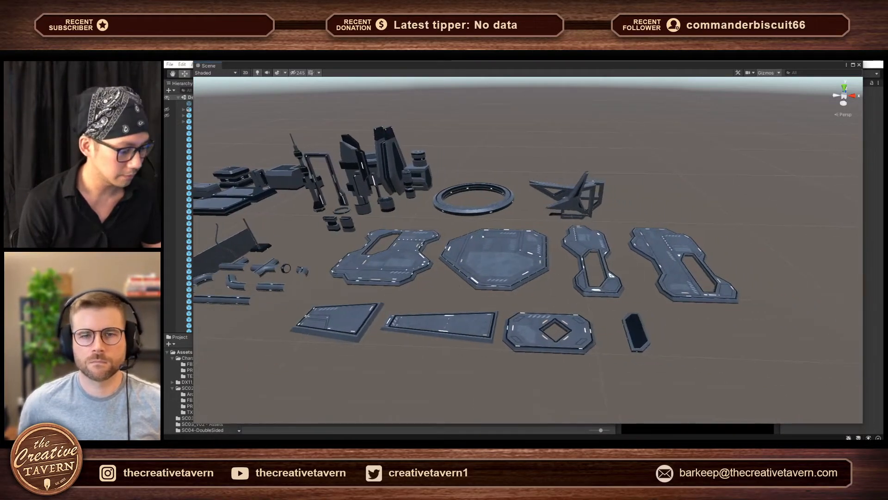
{"action": "left_click_drag", "start_coordinate": [614, 300], "coordinate": [582, 327], "text": "alt"}
{"action": "left_click", "coordinate": [581, 327]}
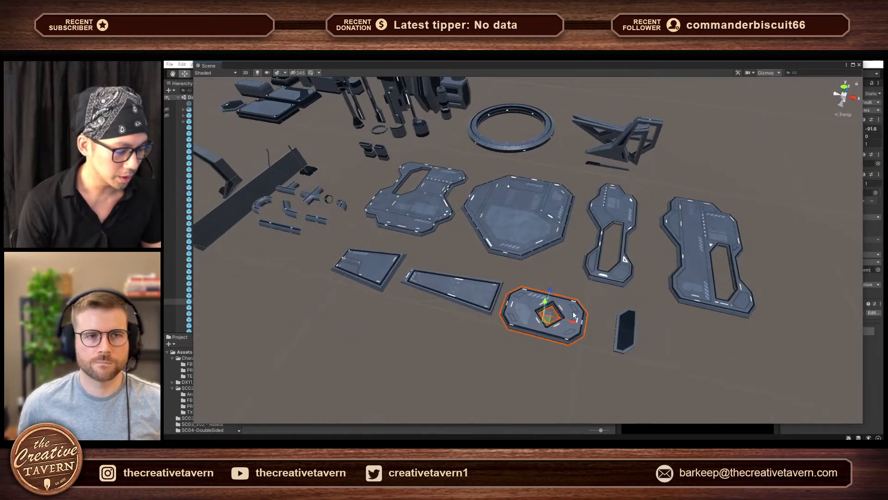
{"action": "left_click", "coordinate": [604, 308]}
{"action": "right_click_drag", "start_coordinate": [605, 308], "coordinate": [587, 256]}
{"action": "scroll", "coordinate": [588, 257], "scroll_direction": "up", "scroll_amount": 5}
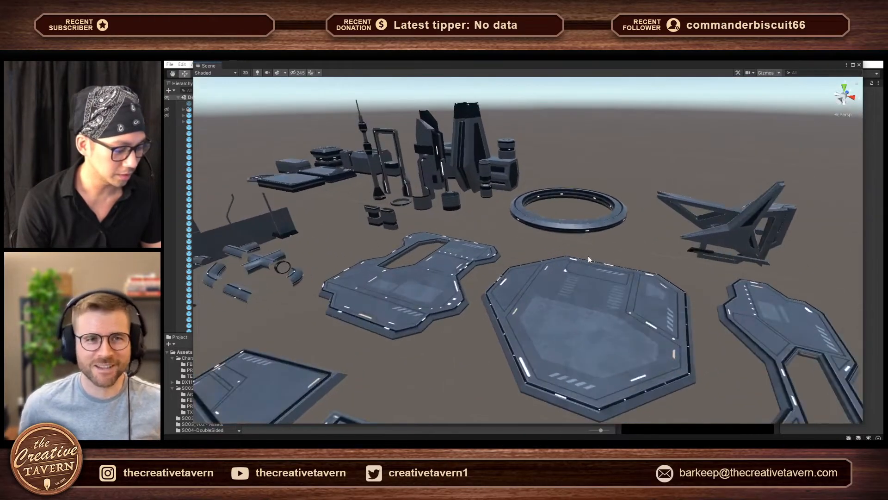
{"action": "scroll", "coordinate": [588, 259], "scroll_direction": "down", "scroll_amount": 2}
{"action": "scroll", "coordinate": [573, 266], "scroll_direction": "up", "scroll_amount": 1}
- Fly through the scene at ground level to examine the towers, gateway bracket, ring and platforms up close
{"action": "right_click_drag", "start_coordinate": [589, 263], "coordinate": [674, 247]}
{"action": "key", "text": "w"}
{"action": "key", "text": "s"}
{"action": "right_click_drag", "start_coordinate": [614, 290], "coordinate": [483, 250]}
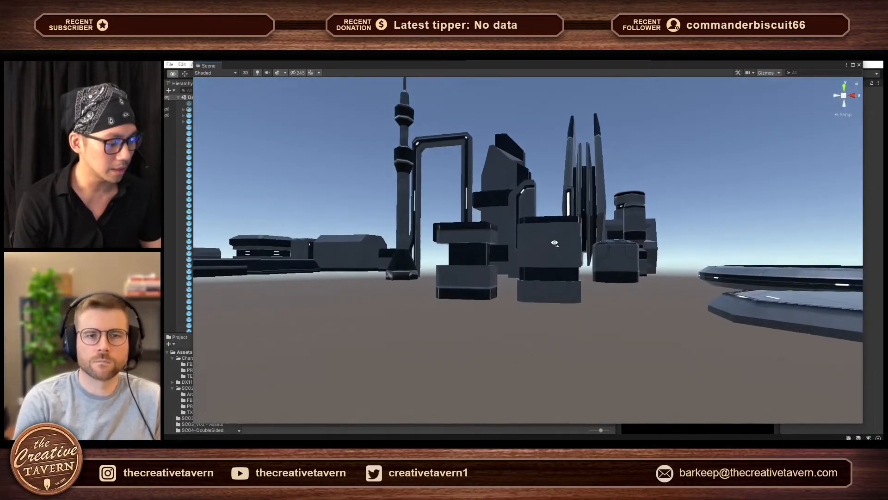
{"action": "key", "text": "w"}
{"action": "mouse_move", "coordinate": [557, 242]}
{"action": "right_mouse_down"}
{"action": "mouse_move", "coordinate": [769, 244]}
{"action": "mouse_move", "coordinate": [732, 236]}
{"action": "mouse_move", "coordinate": [546, 252]}
{"action": "right_mouse_up"}
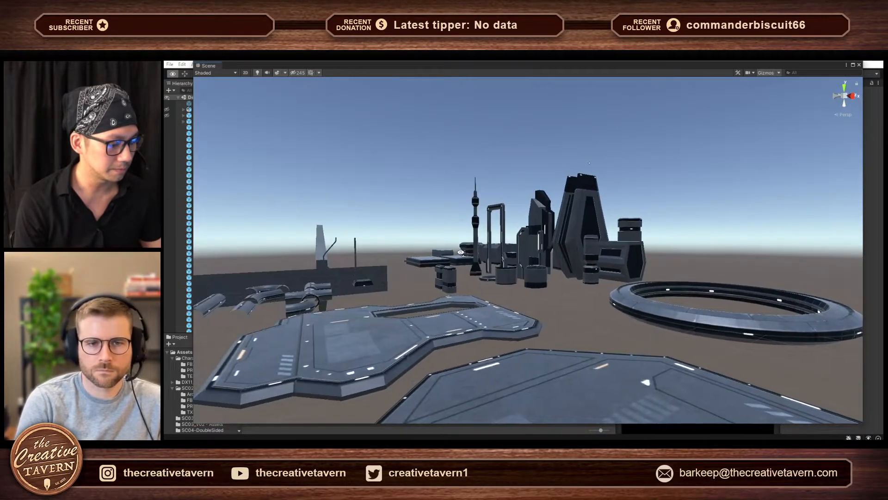
{"action": "right_click_drag", "start_coordinate": [452, 251], "coordinate": [453, 256]}
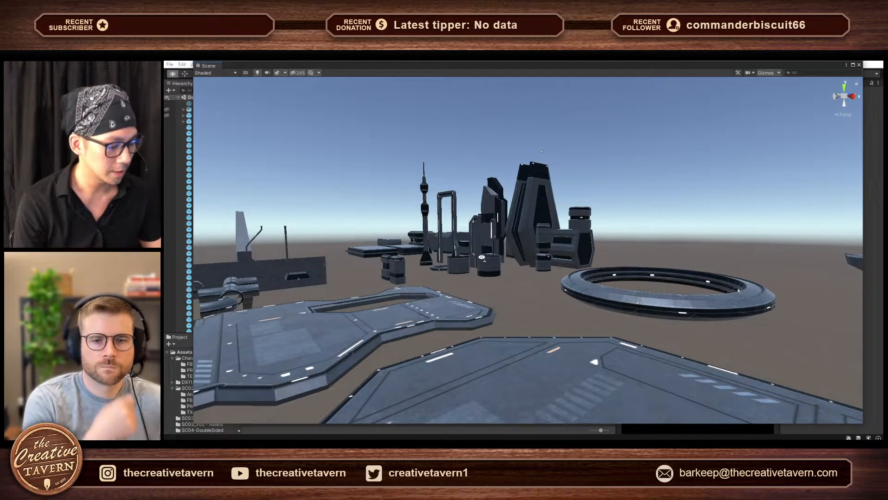
{"action": "right_click_drag", "start_coordinate": [497, 259], "coordinate": [392, 247]}
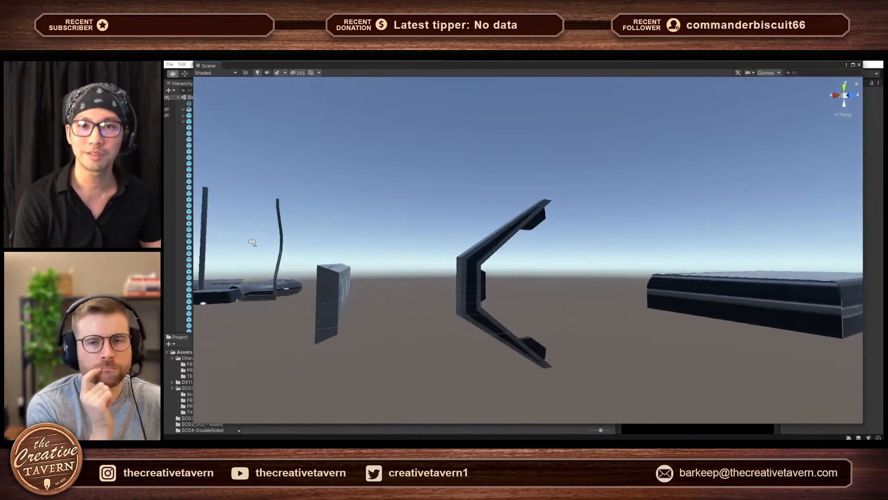
{"action": "right_click_drag", "start_coordinate": [242, 245], "coordinate": [182, 251]}
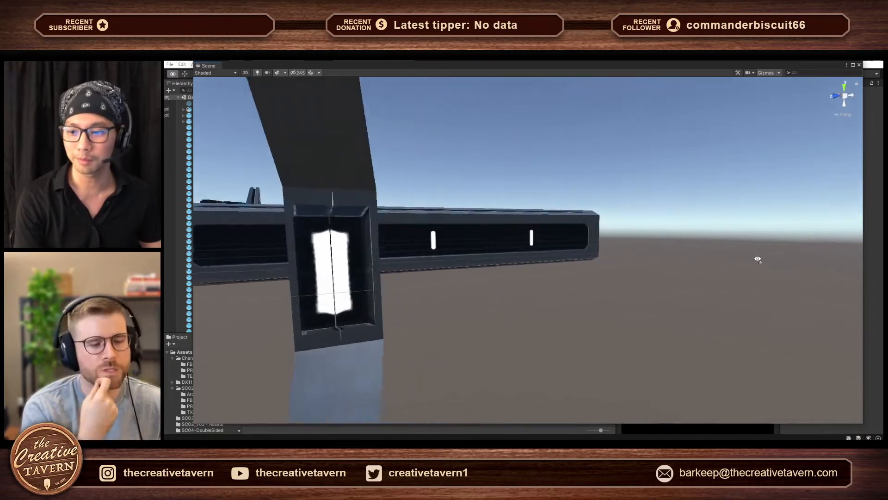
{"action": "right_click_drag", "start_coordinate": [758, 259], "coordinate": [567, 279]}
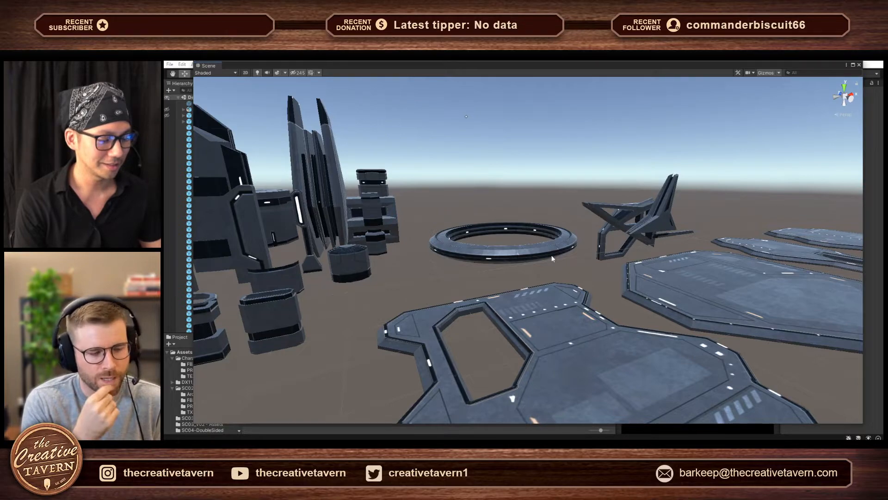
{"action": "key", "text": "d"}
{"action": "right_click_drag", "start_coordinate": [552, 256], "coordinate": [470, 247]}
{"action": "key", "text": "s"}
{"action": "key", "text": "w"}
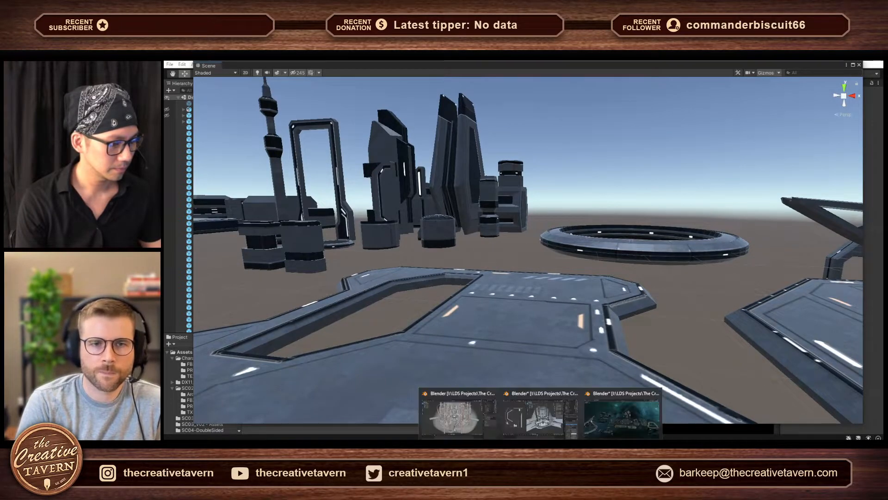
- Switch to the Blender asset scene and examine the platforms and the tall twin-blade tower up close
{"action": "left_click", "coordinate": [621, 420]}
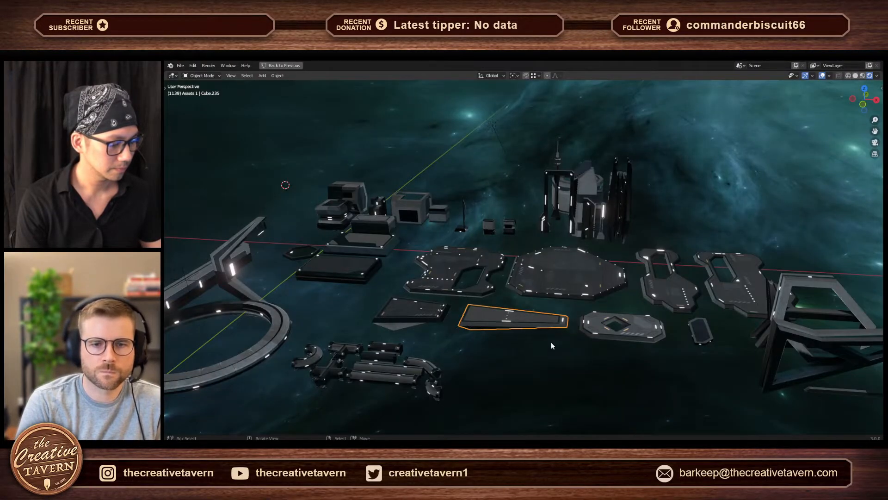
{"action": "middle_click_drag", "start_coordinate": [562, 364], "coordinate": [652, 289]}
{"action": "left_click", "coordinate": [698, 237]}
{"action": "key", "text": "KP_Decimal"}
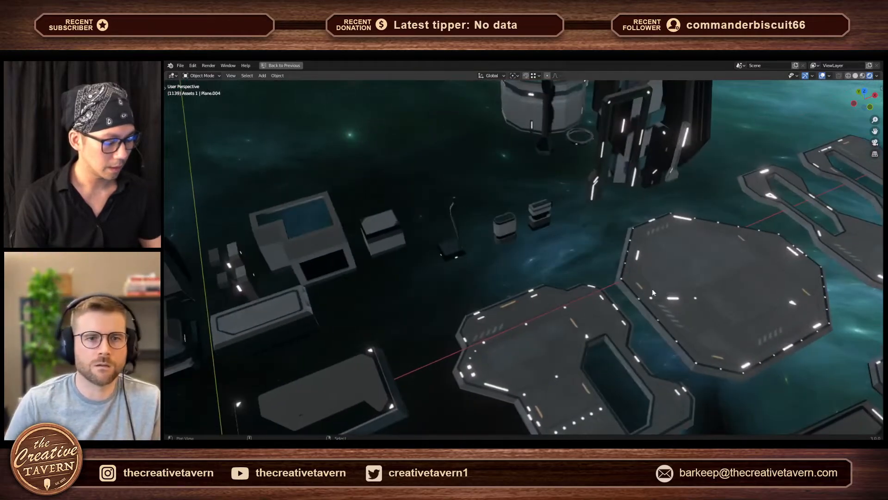
{"action": "middle_click_drag", "start_coordinate": [738, 267], "coordinate": [444, 214]}
{"action": "left_click", "coordinate": [549, 216]}
{"action": "middle_click_drag", "start_coordinate": [550, 215], "coordinate": [487, 329]}
{"action": "scroll", "coordinate": [567, 273], "scroll_direction": "up", "scroll_amount": 3}
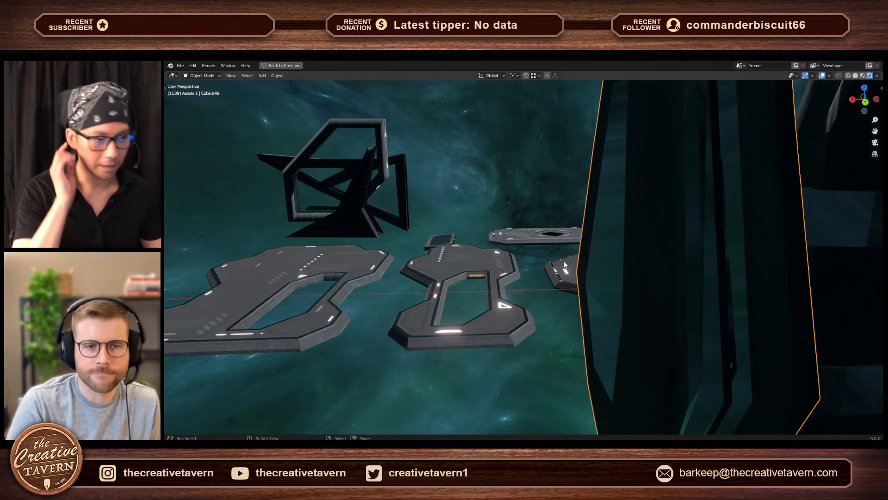
{"action": "middle_click_drag", "start_coordinate": [573, 300], "coordinate": [615, 231]}
{"action": "middle_click_drag", "start_coordinate": [579, 273], "coordinate": [498, 318]}
{"action": "middle_click_drag", "start_coordinate": [543, 234], "coordinate": [512, 288]}
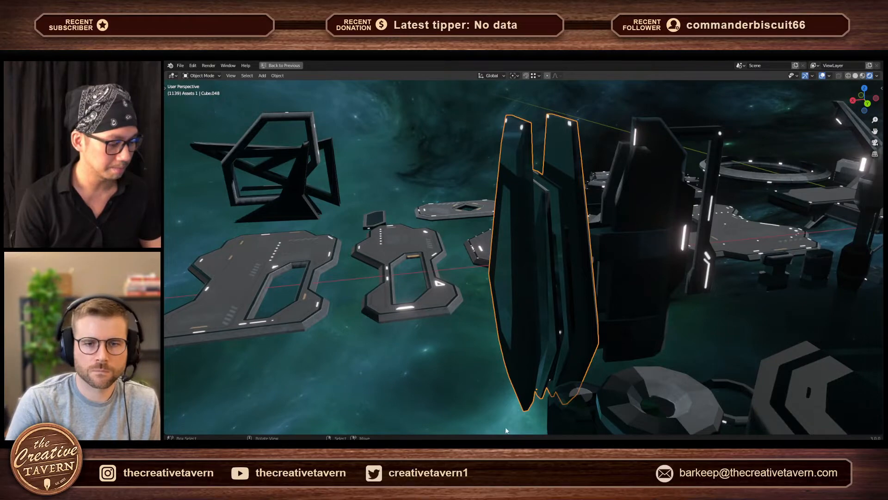
- Switch back to Unity and inspect the upper part of a tall tower up close
{"action": "left_click", "coordinate": [558, 414]}
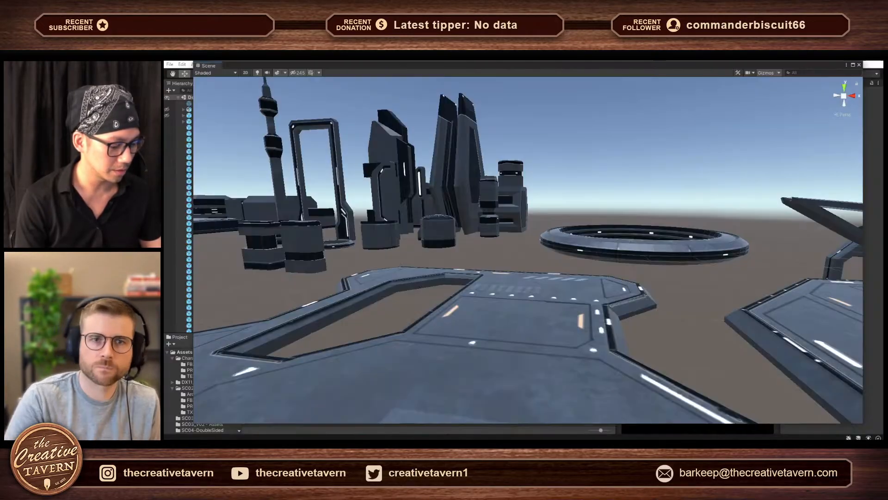
{"action": "right_click_drag", "start_coordinate": [614, 293], "coordinate": [521, 173]}
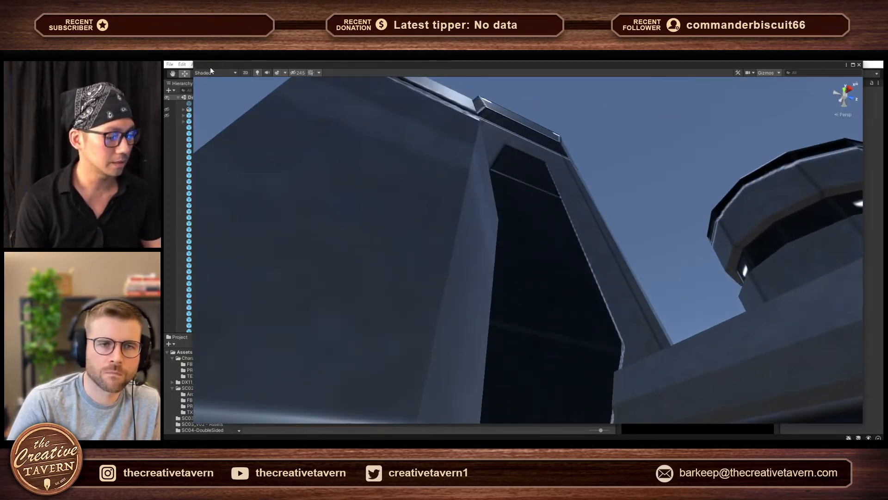
- Dock the floating Scene window back into the main editor layout beside the Animator and Asset Store views
{"action": "left_click_drag", "start_coordinate": [369, 164], "coordinate": [342, 128]}
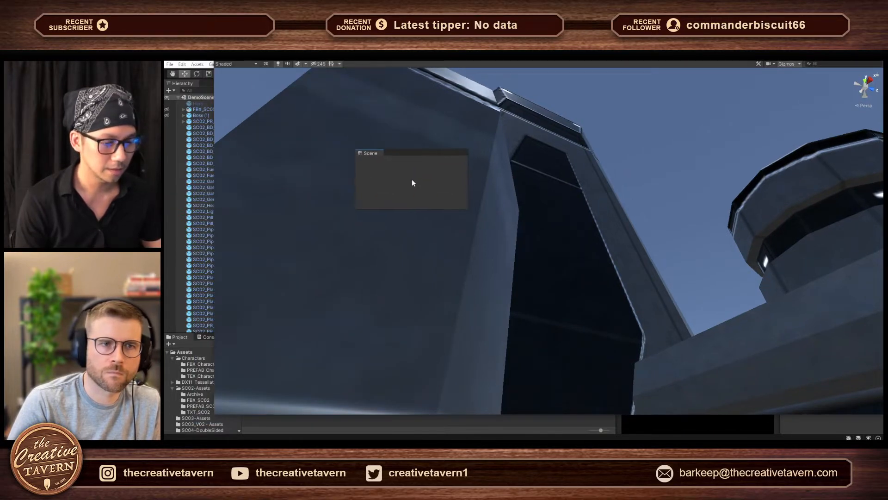
{"action": "left_click_drag", "start_coordinate": [412, 183], "coordinate": [438, 245]}
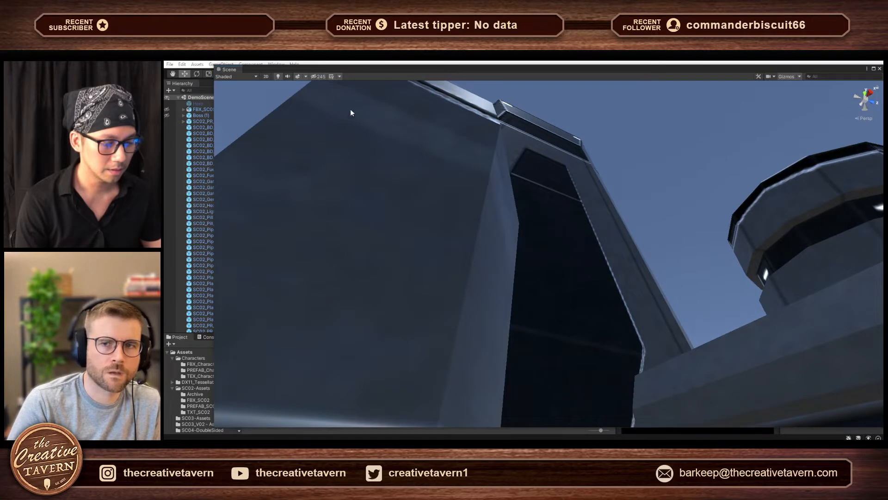
{"action": "left_click_drag", "start_coordinate": [469, 157], "coordinate": [533, 208]}
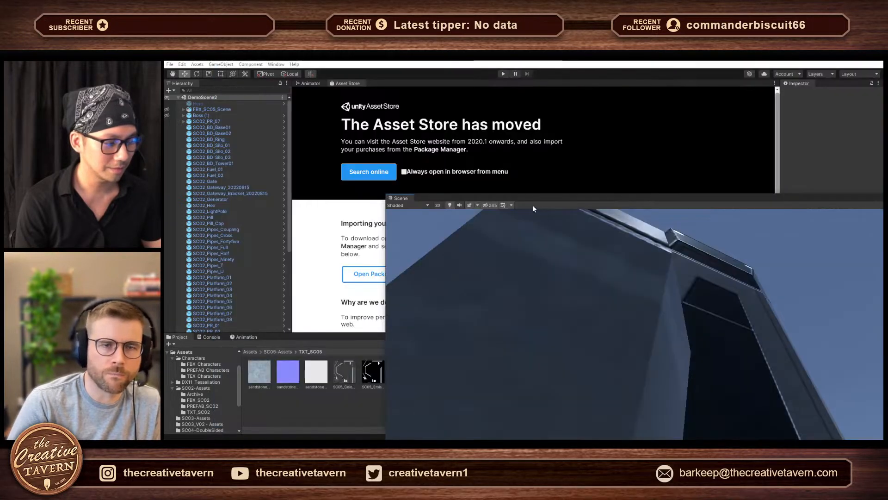
{"action": "left_click_drag", "start_coordinate": [400, 199], "coordinate": [312, 88]}
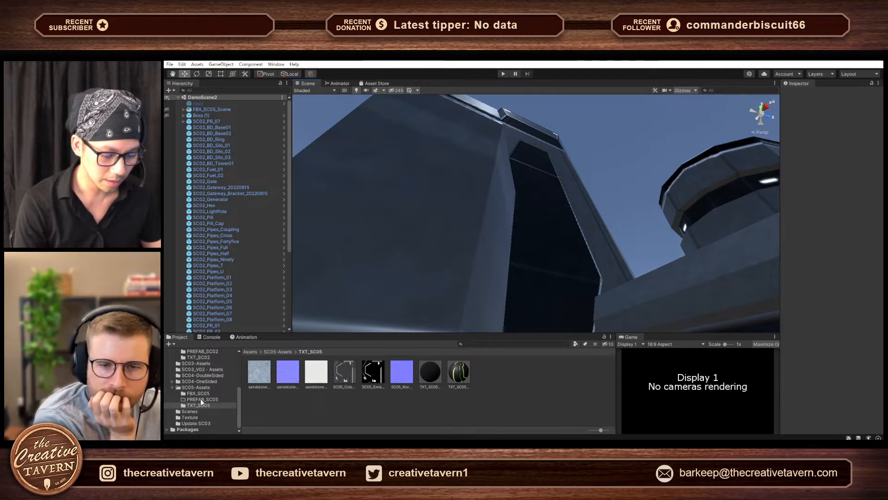
- Open the TXT_SC02 texture folder of the SC02 assets and select the TEX_SC02 material
{"action": "left_click", "coordinate": [200, 405]}
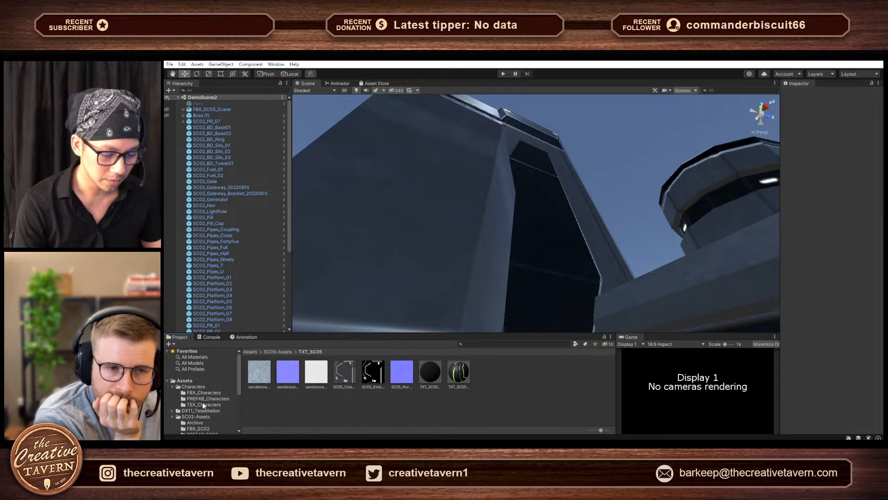
{"action": "scroll", "coordinate": [203, 417], "scroll_direction": "down", "scroll_amount": 2}
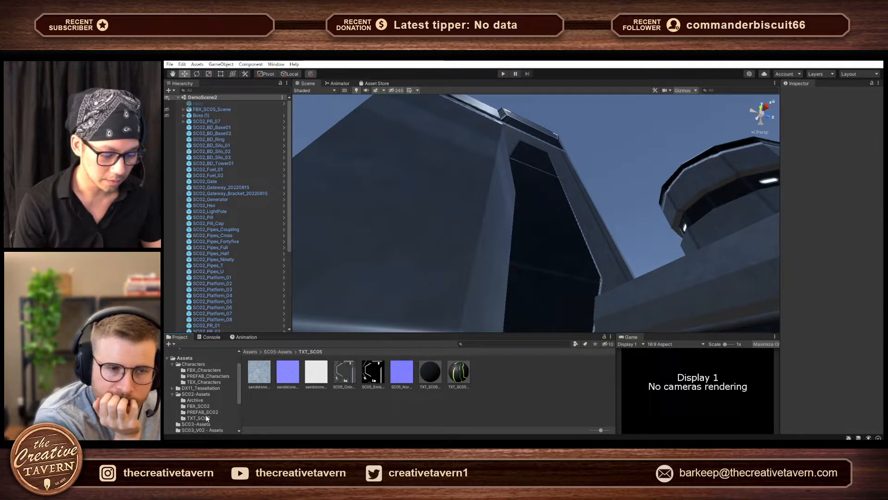
{"action": "left_click", "coordinate": [206, 418]}
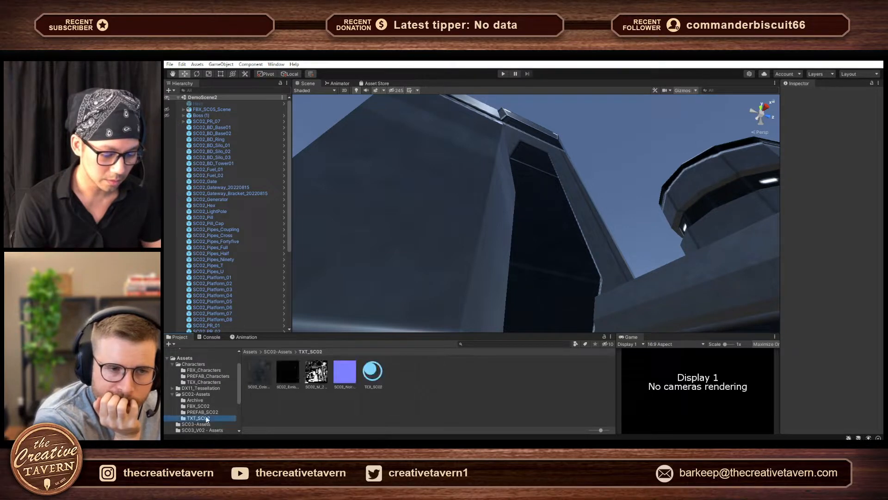
{"action": "left_click", "coordinate": [365, 376]}
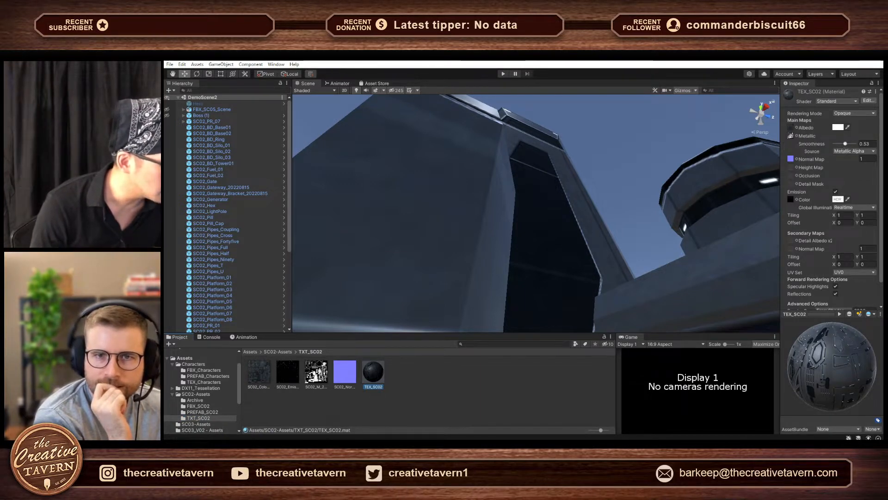
- Raise the TEX_SC02 material's smoothness to 0.91 and review the glossier kit pieces in the scene
{"action": "left_click_drag", "start_coordinate": [845, 146], "coordinate": [853, 144]}
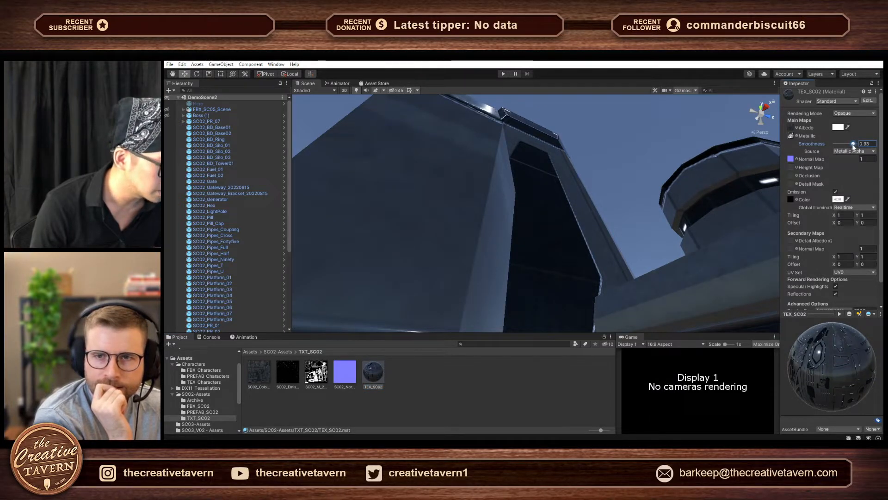
{"action": "right_click_drag", "start_coordinate": [673, 229], "coordinate": [721, 303]}
{"action": "right_click_drag", "start_coordinate": [796, 301], "coordinate": [864, 396]}
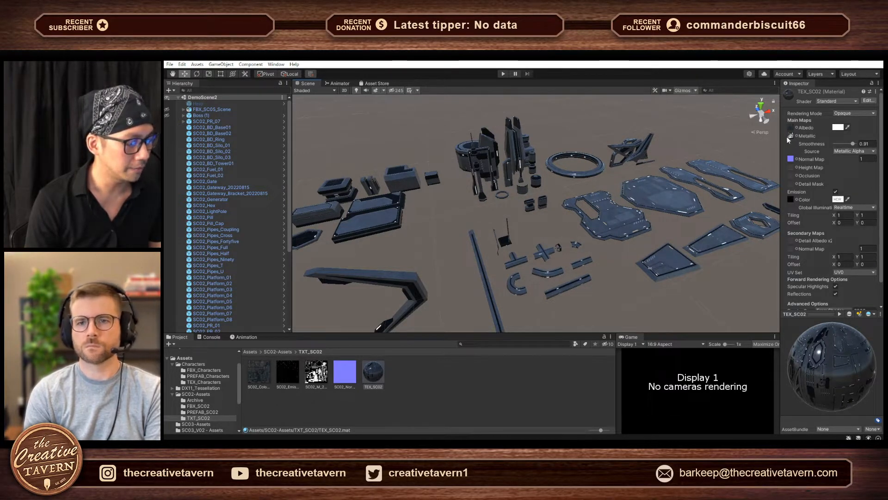
- Check the SC02_M metallic texture's import settings, return to the TEX_SC02 material and lower its smoothness to 0.63
{"action": "left_click", "coordinate": [315, 378]}
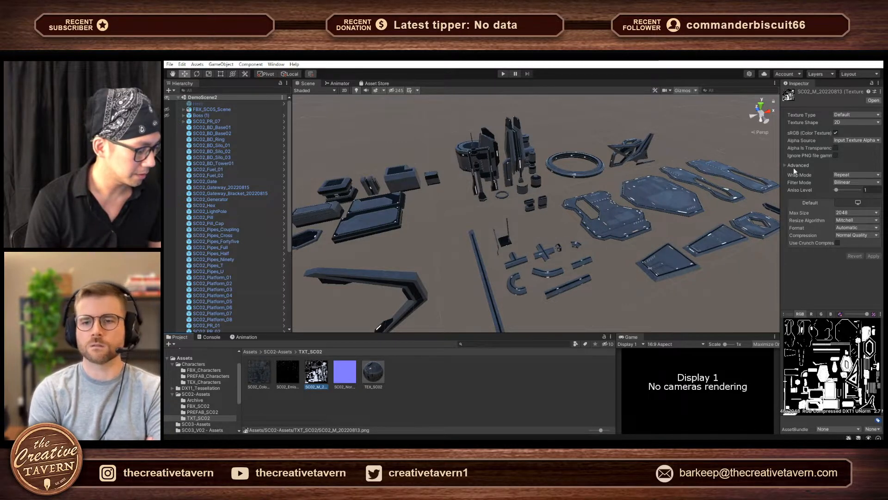
{"action": "left_click", "coordinate": [374, 374]}
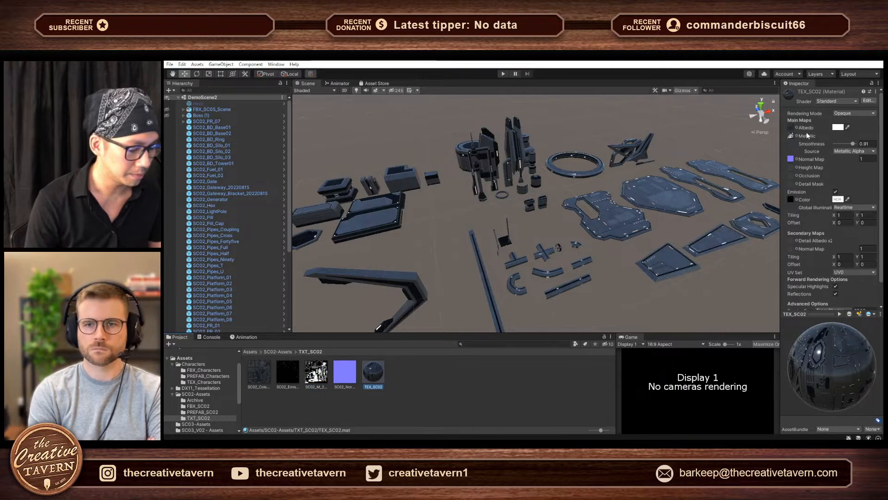
{"action": "mouse_move", "coordinate": [854, 144]}
{"action": "left_mouse_down"}
{"action": "mouse_move", "coordinate": [832, 148]}
{"action": "mouse_move", "coordinate": [848, 146]}
{"action": "left_mouse_up"}
{"action": "mouse_move", "coordinate": [626, 223]}
{"action": "right_mouse_down"}
{"action": "mouse_move", "coordinate": [582, 222]}
{"action": "mouse_move", "coordinate": [607, 230]}
{"action": "mouse_move", "coordinate": [649, 224]}
{"action": "mouse_move", "coordinate": [628, 230]}
{"action": "right_mouse_up"}
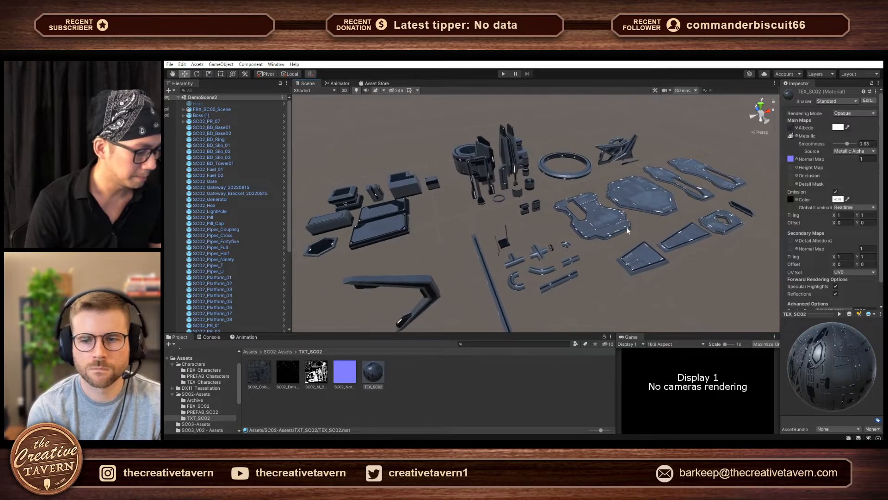
- Slide the SC02_BD_Base01 piece along the X axis to about -148.2 and bring it back to about -133.9
{"action": "left_click", "coordinate": [390, 220]}
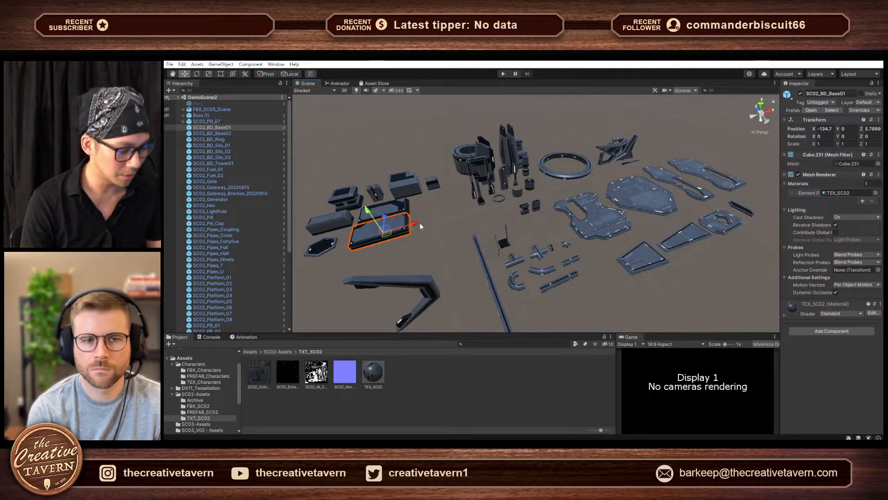
{"action": "left_click_drag", "start_coordinate": [420, 222], "coordinate": [390, 226]}
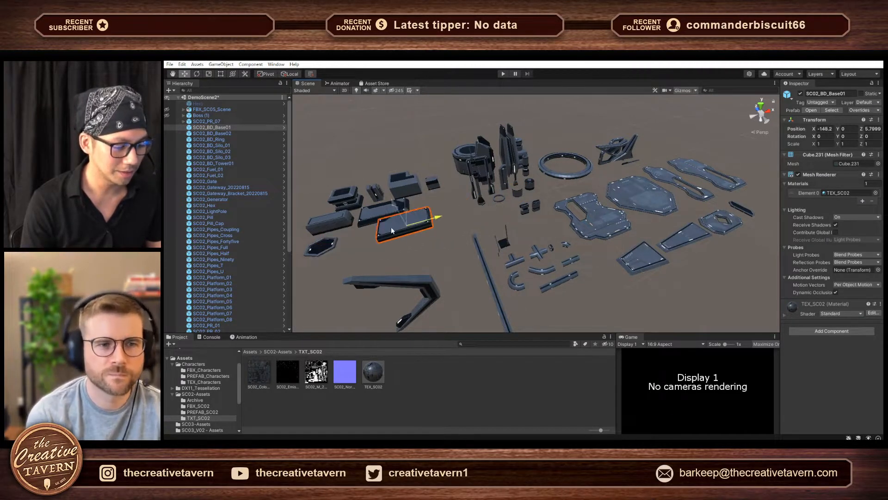
{"action": "left_click_drag", "start_coordinate": [440, 208], "coordinate": [415, 223]}
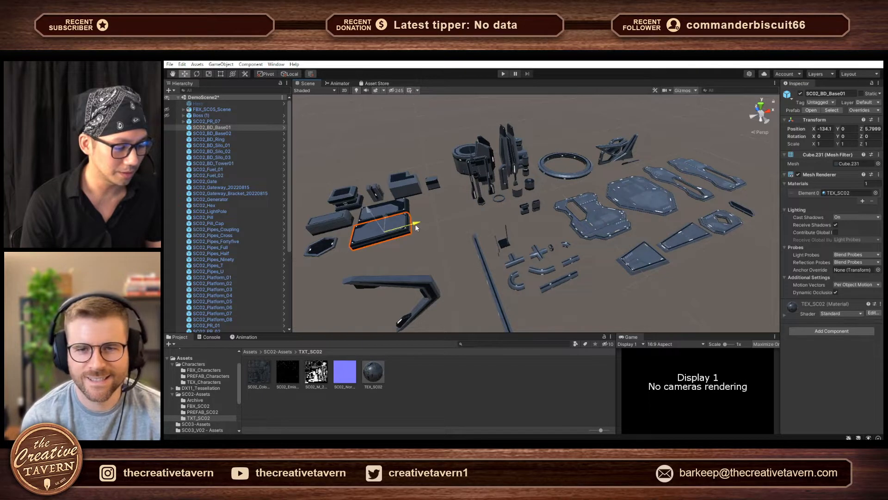
{"action": "mouse_move", "coordinate": [524, 245]}
{"action": "left_mouse_down", "text": "alt"}
{"action": "mouse_move", "coordinate": [577, 240]}
{"action": "mouse_move", "coordinate": [507, 252]}
{"action": "mouse_move", "coordinate": [519, 251]}
{"action": "left_mouse_up", "text": "alt"}
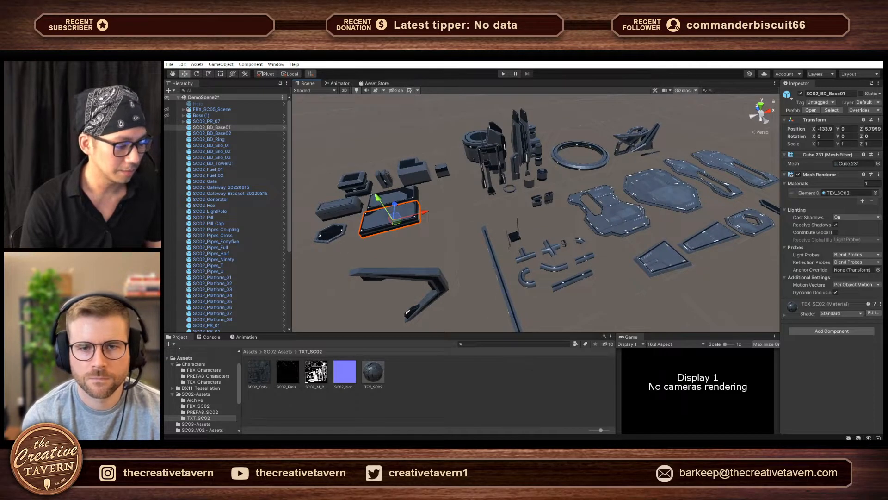
- Switch to the Blender asset scene and fly around the whole kit to view its platforms, towers, ring and pipes
{"action": "mouse_move", "coordinate": [540, 443]}
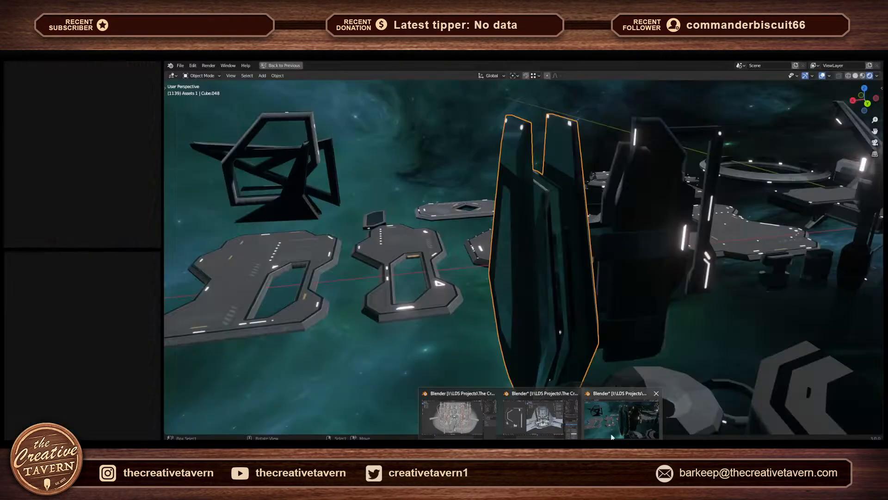
{"action": "left_click", "coordinate": [610, 432]}
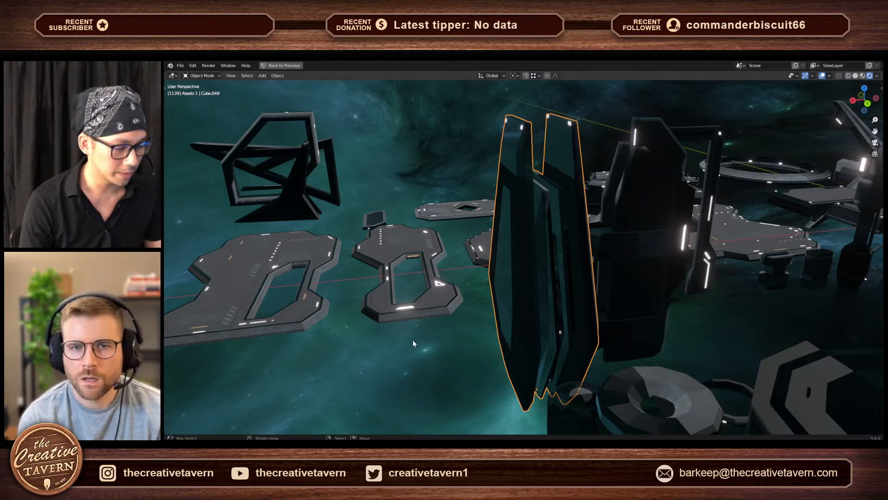
{"action": "key", "text": "shift+grave"}
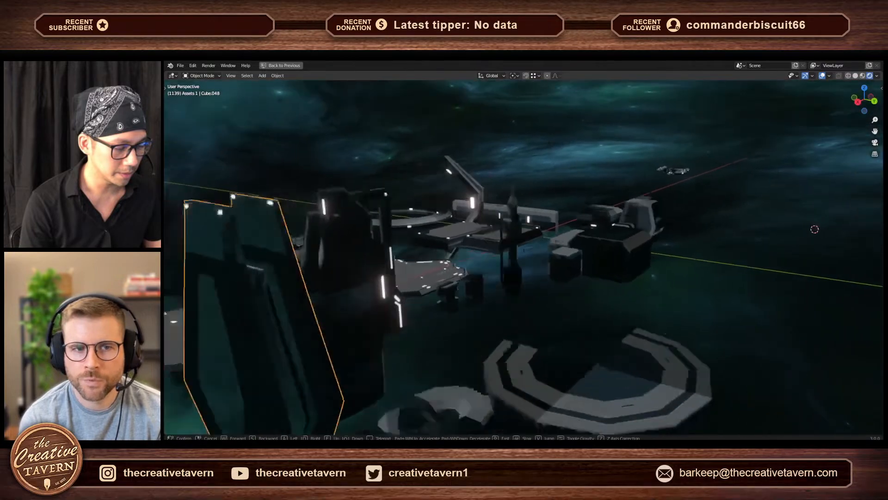
{"action": "key", "text": "a"}
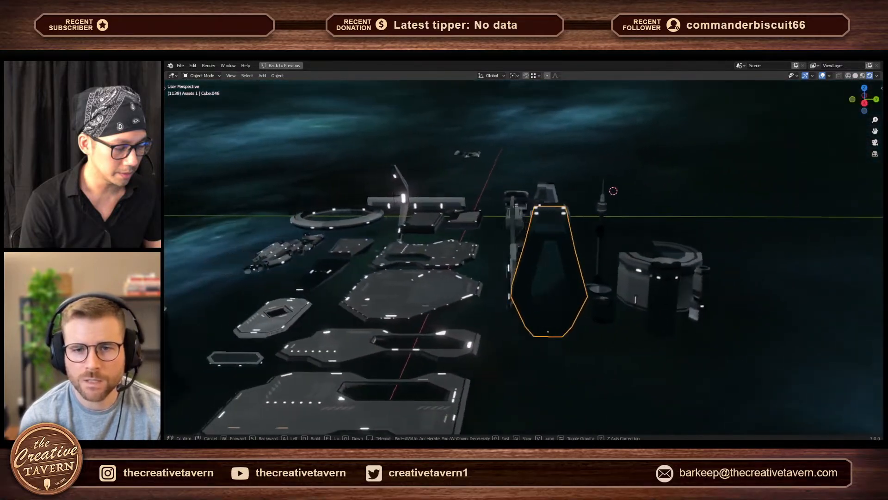
{"action": "key", "text": "w"}
{"action": "key", "text": "a"}
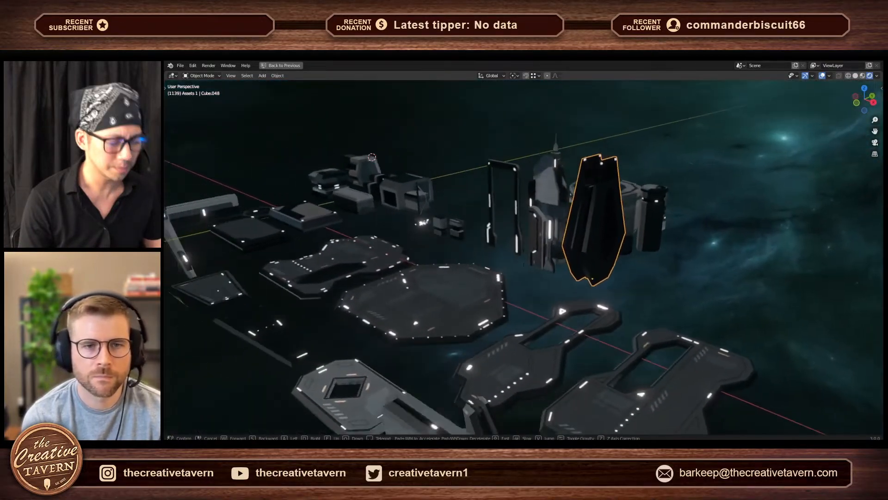
{"action": "key", "text": "a"}
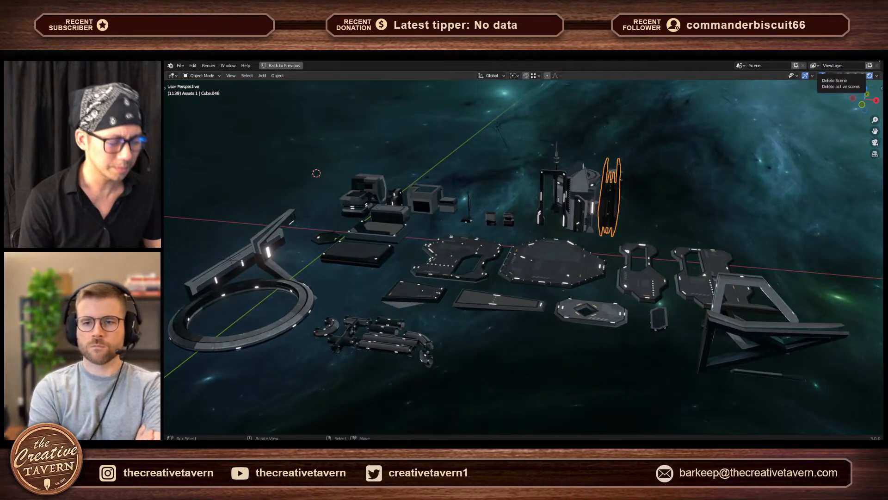
- Close the Blender kit scene, switch to the other Blender file with the ring of columns, and deselect everything there
{"action": "key", "text": "ctrl+q"}
{"action": "left_click", "coordinate": [529, 264]}
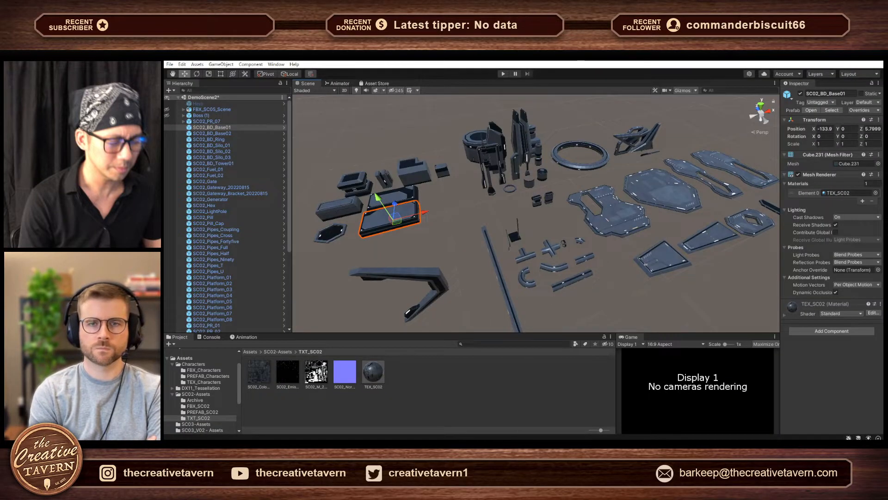
{"action": "mouse_move", "coordinate": [541, 445]}
{"action": "left_click", "coordinate": [511, 428]}
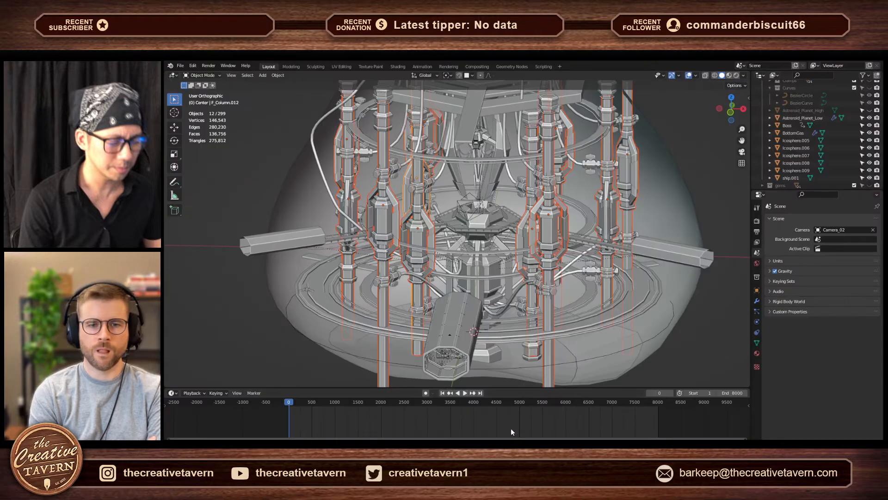
{"action": "left_click", "coordinate": [688, 330]}
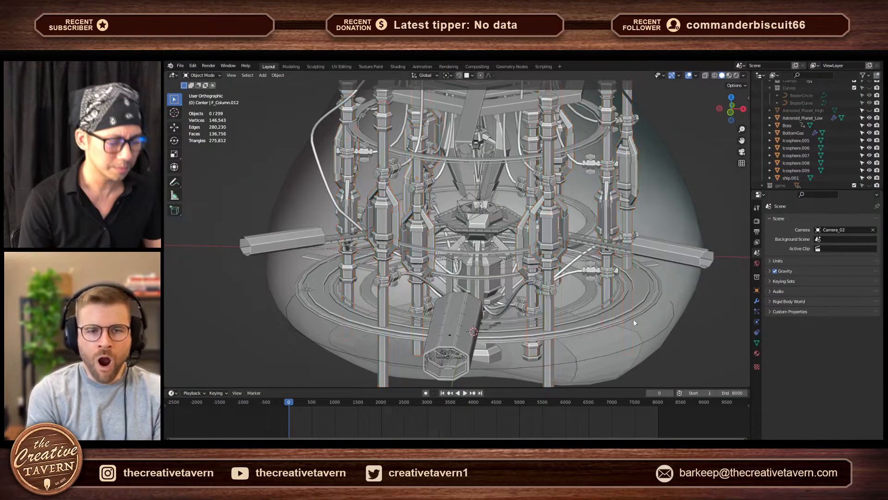
- Move the column F_Column.016 out of the ringed structure into the empty space beside it
{"action": "mouse_move", "coordinate": [568, 309]}
{"action": "middle_mouse_down"}
{"action": "mouse_move", "coordinate": [607, 293]}
{"action": "mouse_move", "coordinate": [574, 314]}
{"action": "middle_mouse_up"}
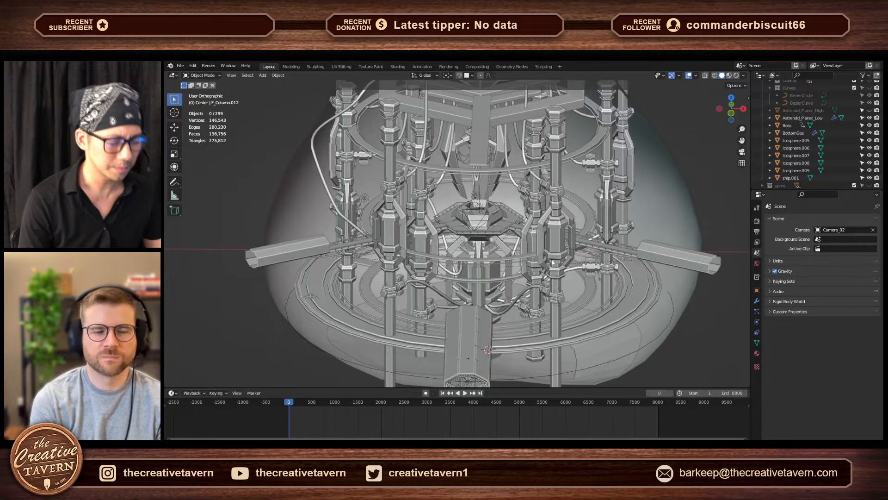
{"action": "middle_click_drag", "start_coordinate": [576, 301], "coordinate": [499, 296]}
{"action": "scroll", "coordinate": [518, 227], "scroll_direction": "down", "scroll_amount": 5}
{"action": "scroll", "coordinate": [511, 265], "scroll_direction": "up", "scroll_amount": 4}
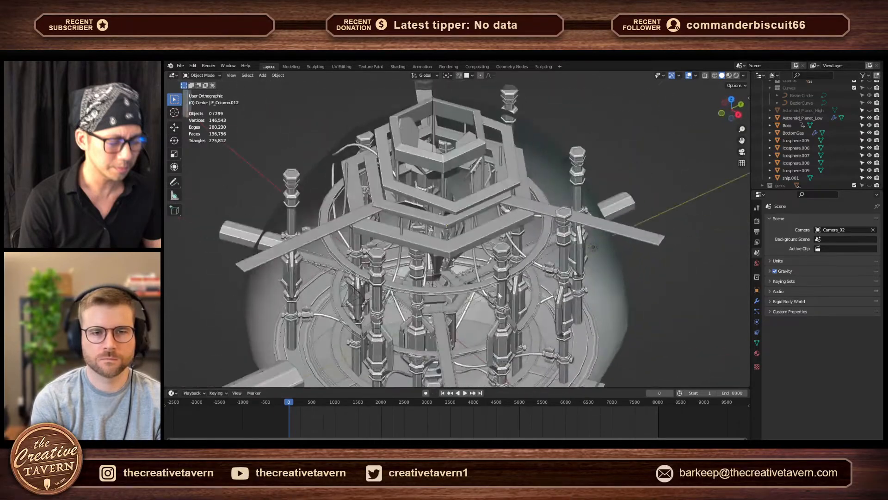
{"action": "left_click", "coordinate": [565, 313]}
{"action": "key", "text": "g"}
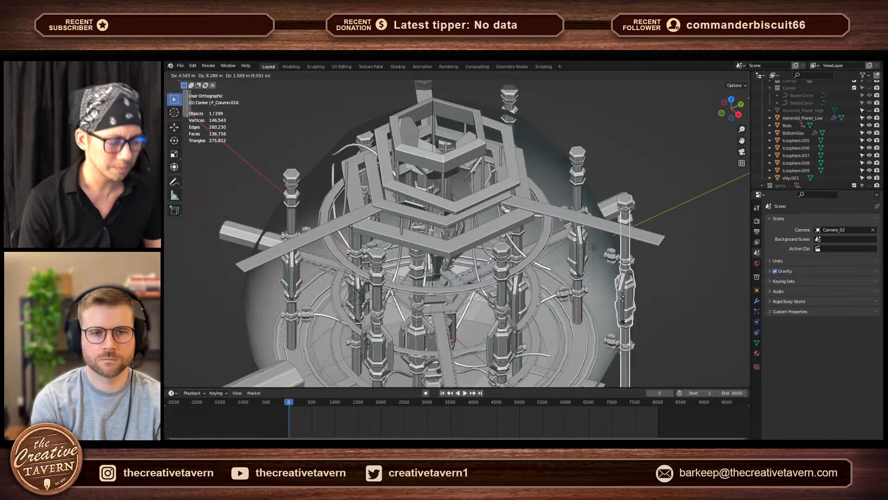
{"action": "right_click", "coordinate": [689, 245]}
{"action": "middle_click_drag", "start_coordinate": [630, 268], "coordinate": [582, 298]}
{"action": "key", "text": "g"}
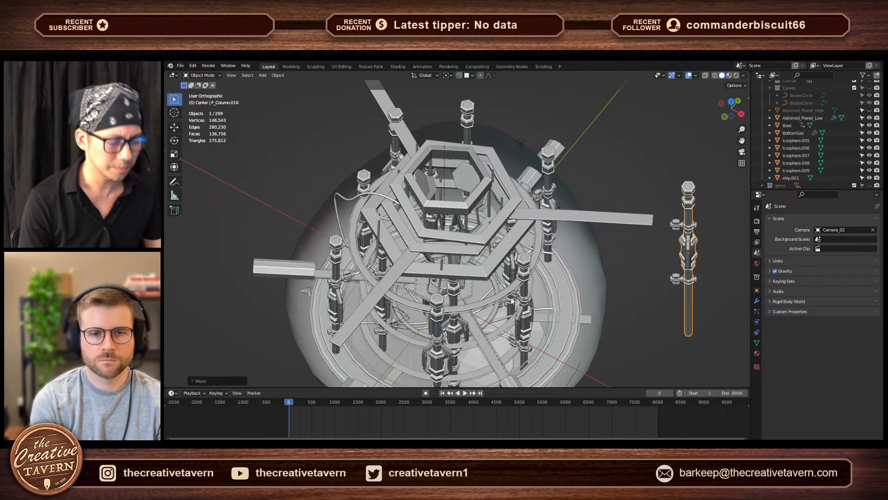
- Move the column F_Column.017 out of the structure and place it next to the first isolated column
{"action": "left_click", "coordinate": [529, 319]}
{"action": "key", "text": "g"}
{"action": "left_click", "coordinate": [673, 319]}
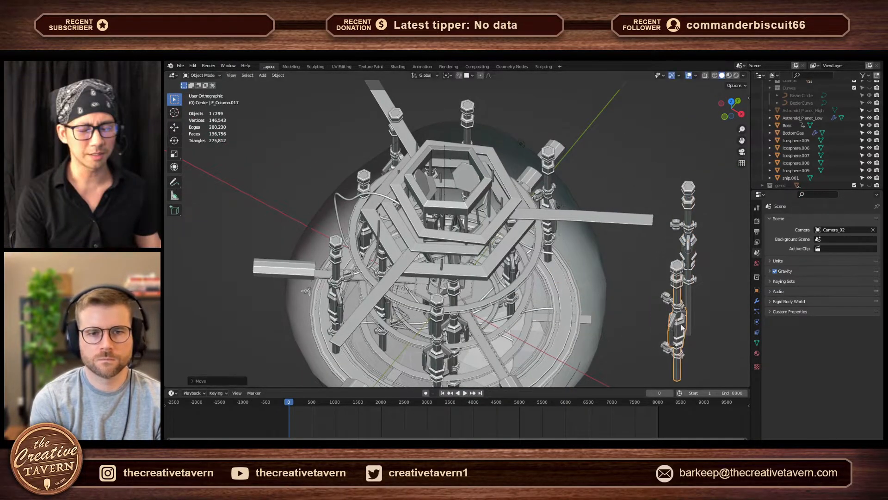
- Select all six pieces of the second isolated column and delete them
{"action": "middle_click_drag", "start_coordinate": [667, 315], "coordinate": [613, 322], "text": "shift"}
{"action": "left_click_drag", "start_coordinate": [624, 314], "coordinate": [590, 346]}
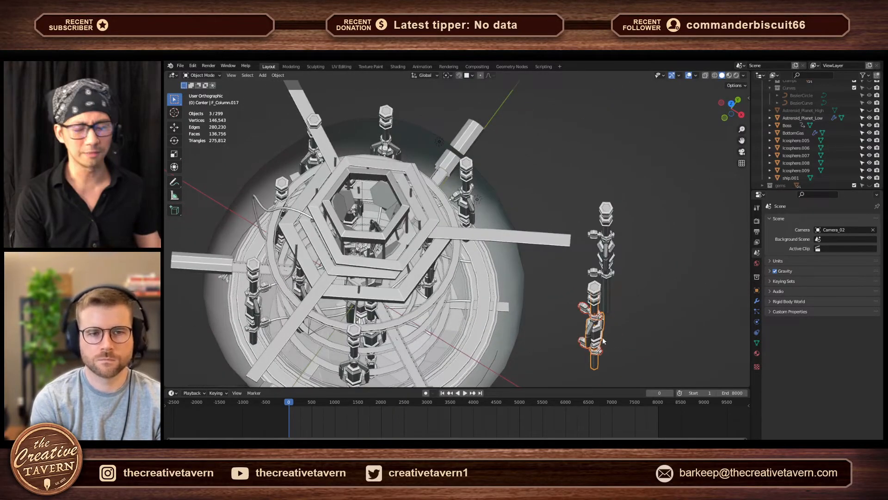
{"action": "middle_click_drag", "start_coordinate": [602, 337], "coordinate": [620, 353]}
{"action": "left_click_drag", "start_coordinate": [635, 271], "coordinate": [586, 305]}
{"action": "key", "text": "x"}
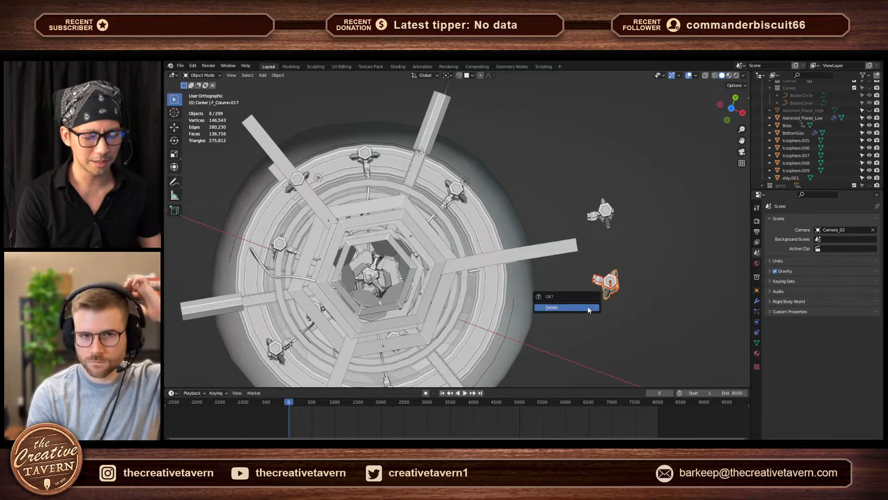
{"action": "left_click", "coordinate": [587, 307]}
- Slide the upper clamp of the remaining isolated column down along the Z axis and delete it
{"action": "middle_click_drag", "start_coordinate": [588, 306], "coordinate": [532, 254]}
{"action": "scroll", "coordinate": [532, 254], "scroll_direction": "up", "scroll_amount": 4}
{"action": "left_click", "coordinate": [541, 226]}
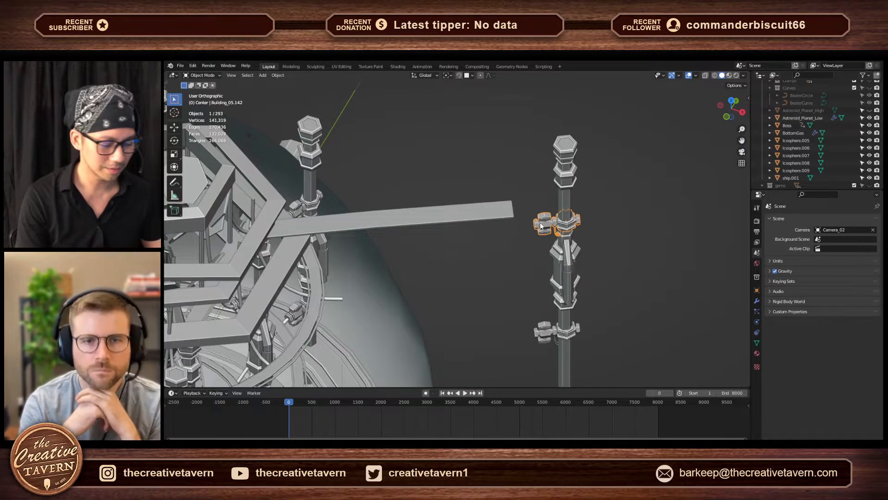
{"action": "key", "text": "g"}
{"action": "key", "text": "z"}
{"action": "left_click", "coordinate": [576, 345]}
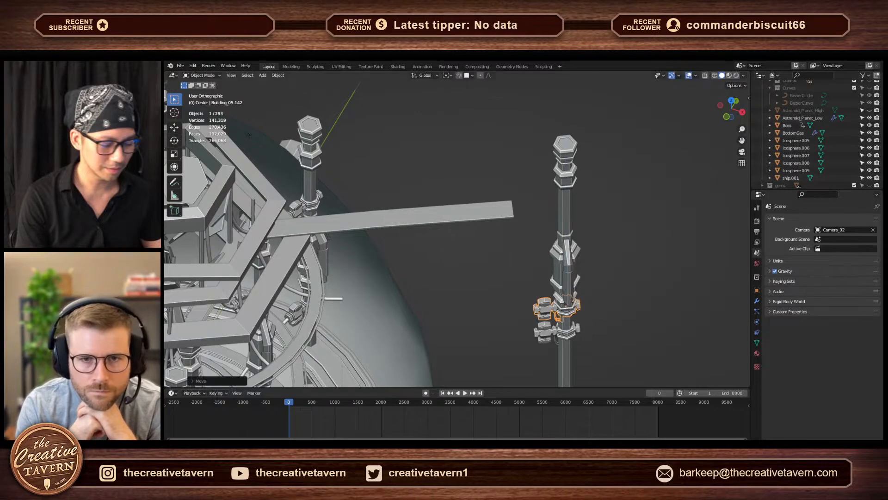
{"action": "key", "text": "x"}
{"action": "left_click", "coordinate": [576, 348]}
{"action": "middle_click_drag", "start_coordinate": [576, 349], "coordinate": [560, 314], "text": "shift"}
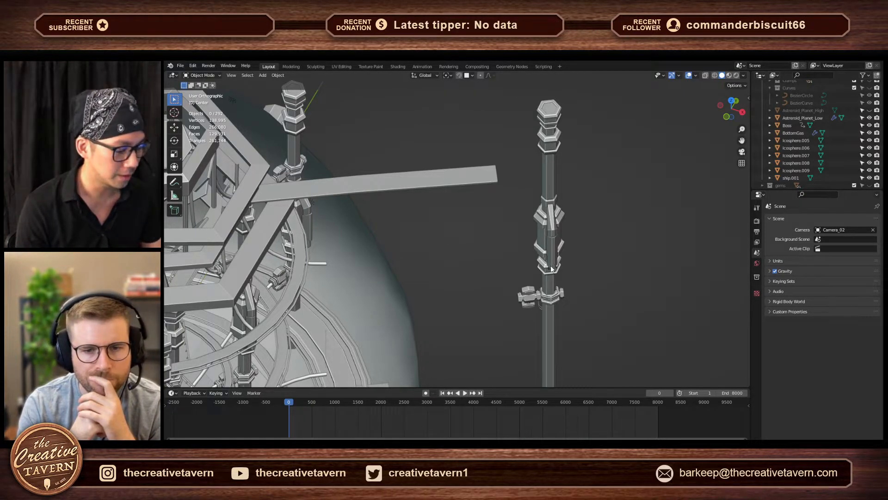
- Compare the isolated column with the columns inside the ringed structure from low, high and close-up angles
{"action": "middle_click_drag", "start_coordinate": [506, 254], "coordinate": [500, 256]}
{"action": "middle_click_drag", "start_coordinate": [439, 298], "coordinate": [460, 260]}
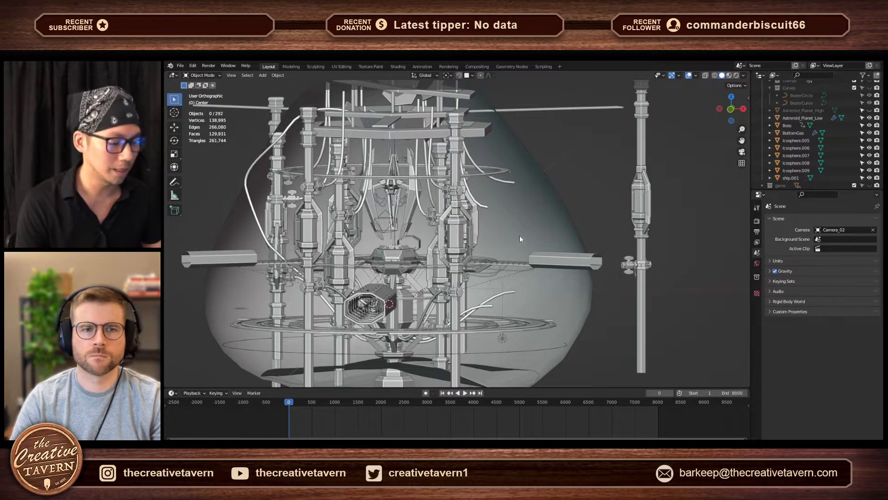
{"action": "middle_click_drag", "start_coordinate": [565, 198], "coordinate": [539, 234]}
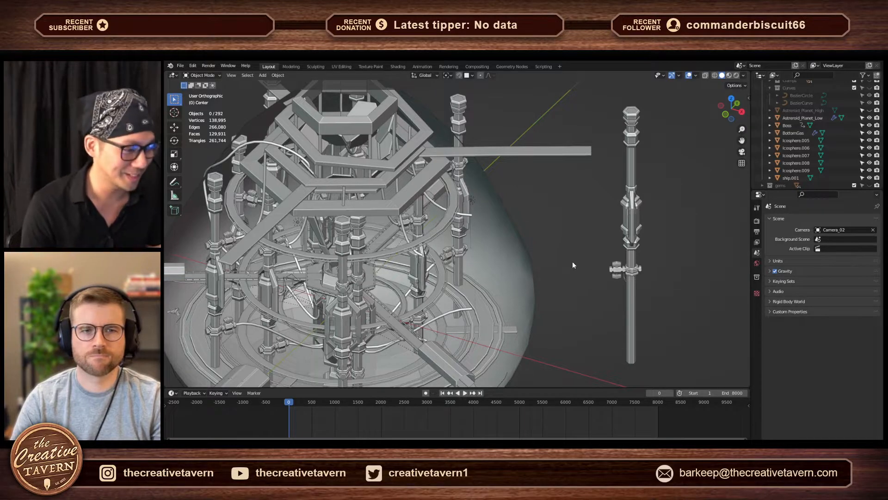
{"action": "middle_click_drag", "start_coordinate": [574, 263], "coordinate": [649, 292]}
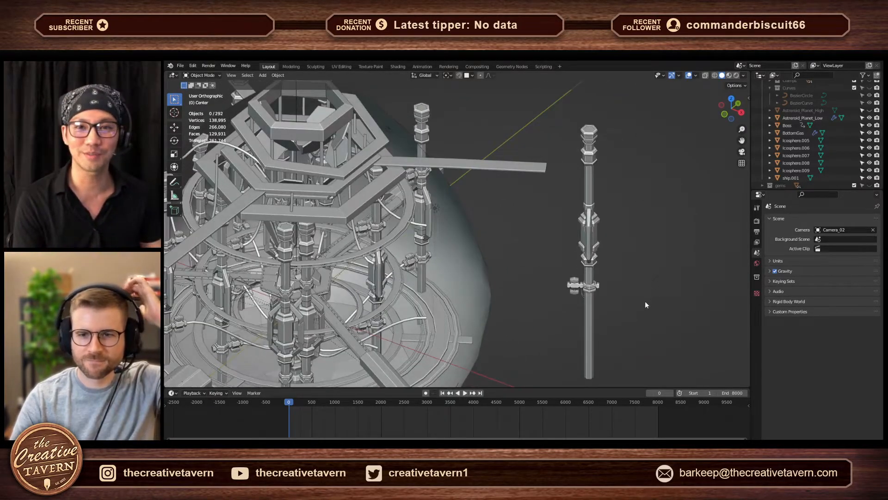
{"action": "middle_click_drag", "start_coordinate": [618, 269], "coordinate": [558, 276]}
{"action": "scroll", "coordinate": [563, 259], "scroll_direction": "up", "scroll_amount": 2}
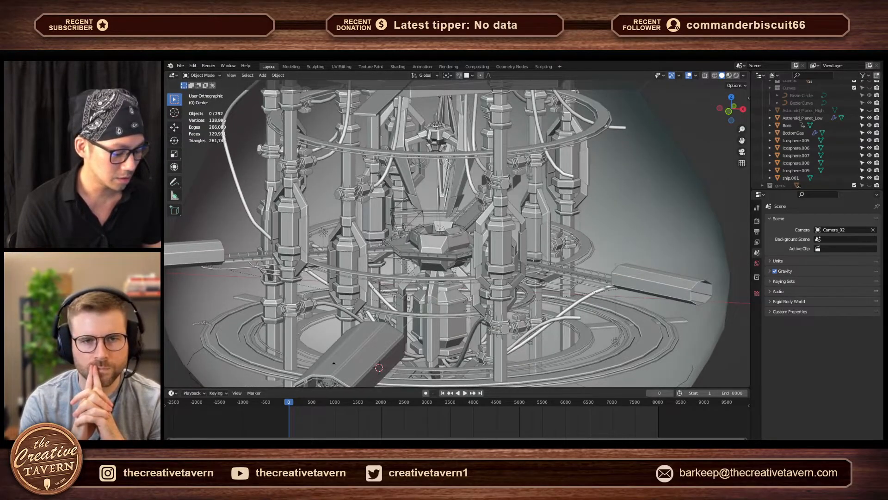
- Switch to the Blender window with the textured version of the scene and inspect its columns, rings and central core
{"action": "mouse_move", "coordinate": [541, 446]}
{"action": "left_click", "coordinate": [571, 422]}
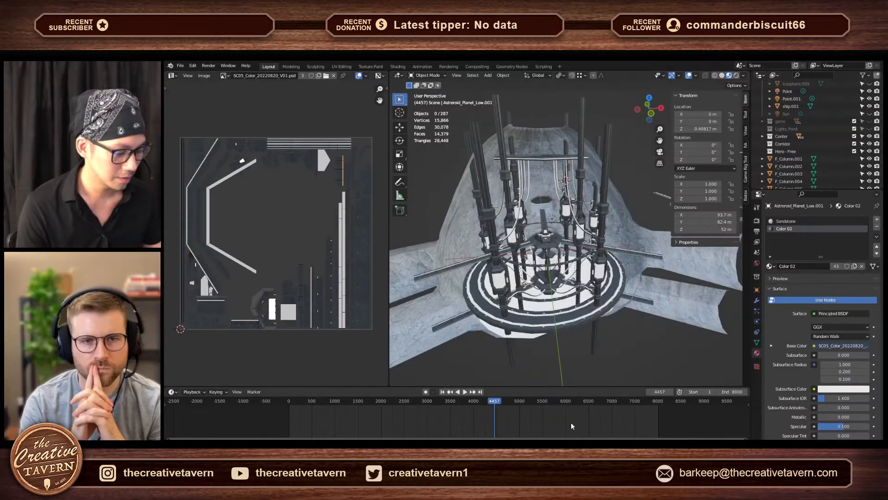
{"action": "middle_click_drag", "start_coordinate": [570, 342], "coordinate": [571, 219], "text": "ctrl"}
{"action": "middle_click_drag", "start_coordinate": [550, 278], "coordinate": [545, 193]}
{"action": "scroll", "coordinate": [576, 293], "scroll_direction": "down", "scroll_amount": 1}
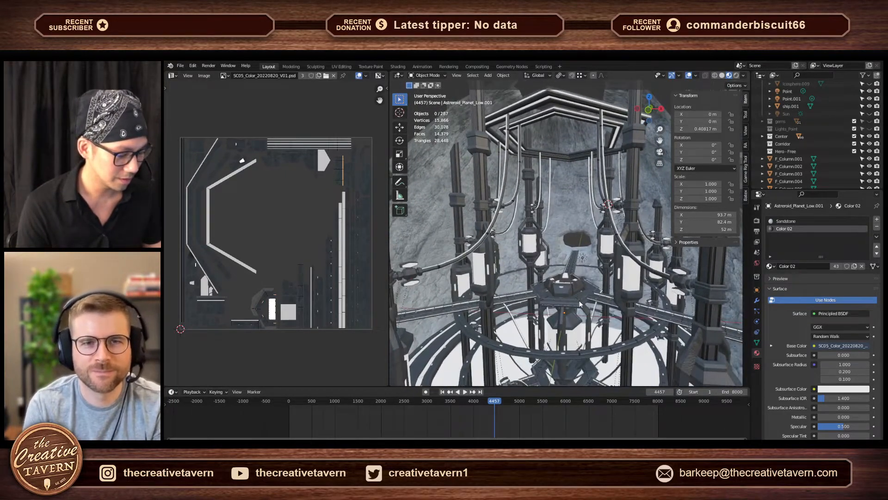
{"action": "scroll", "coordinate": [579, 301], "scroll_direction": "down", "scroll_amount": 2}
{"action": "middle_click_drag", "start_coordinate": [576, 294], "coordinate": [595, 287]}
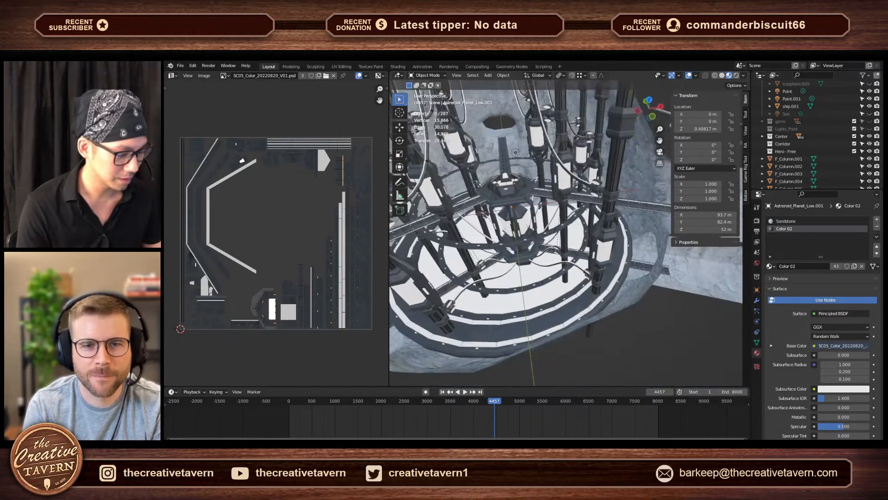
- Hide the 3D viewport's transform sidebar and inspect the textured structure with that viewport maximized
{"action": "key", "text": "n"}
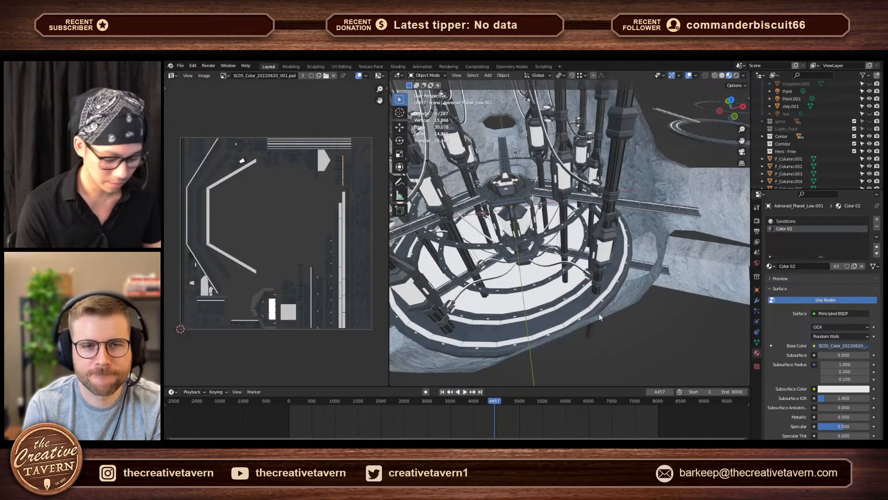
{"action": "key", "text": "ctrl+space"}
{"action": "middle_click_drag", "start_coordinate": [596, 307], "coordinate": [568, 299]}
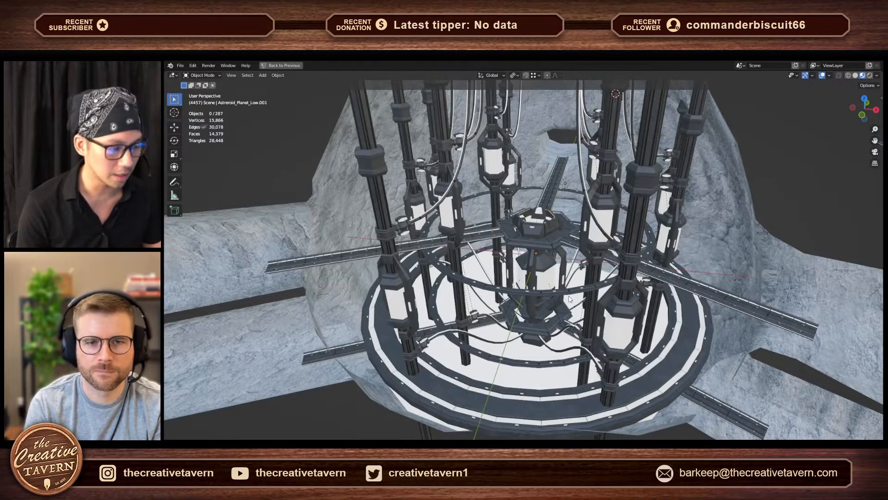
{"action": "key", "text": "ctrl+space"}
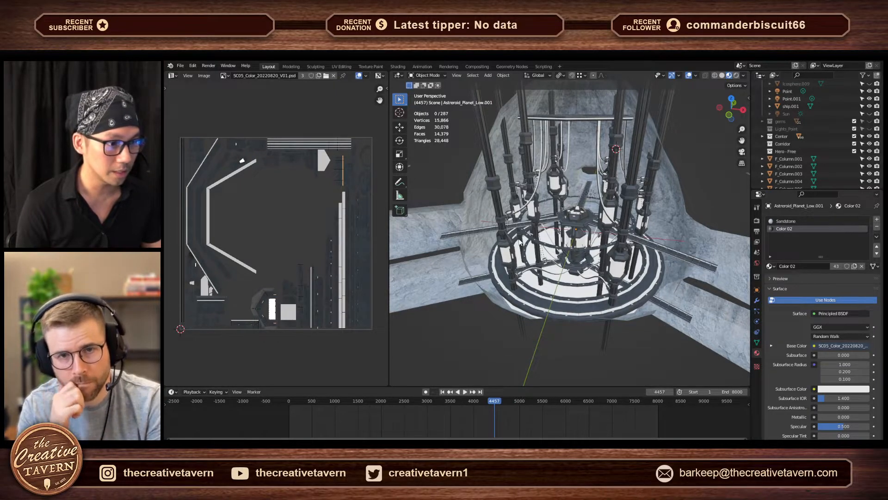
{"action": "key", "text": "ctrl+space"}
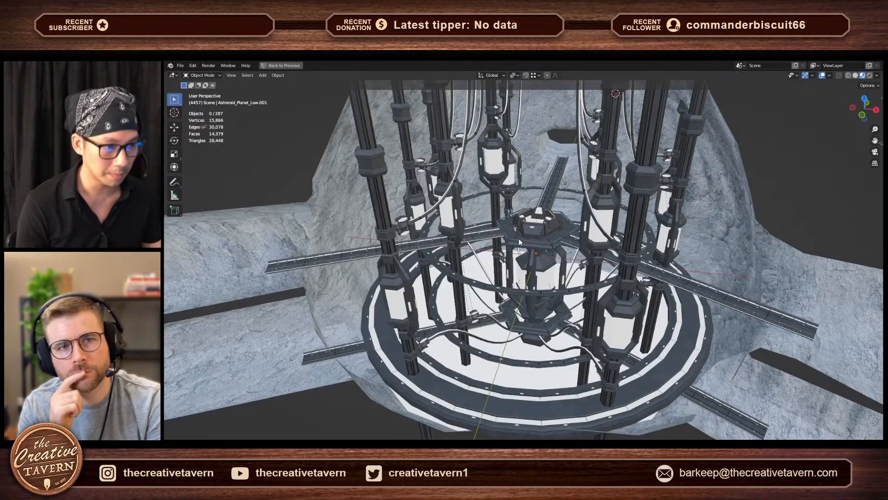
{"action": "key", "text": "ctrl+space"}
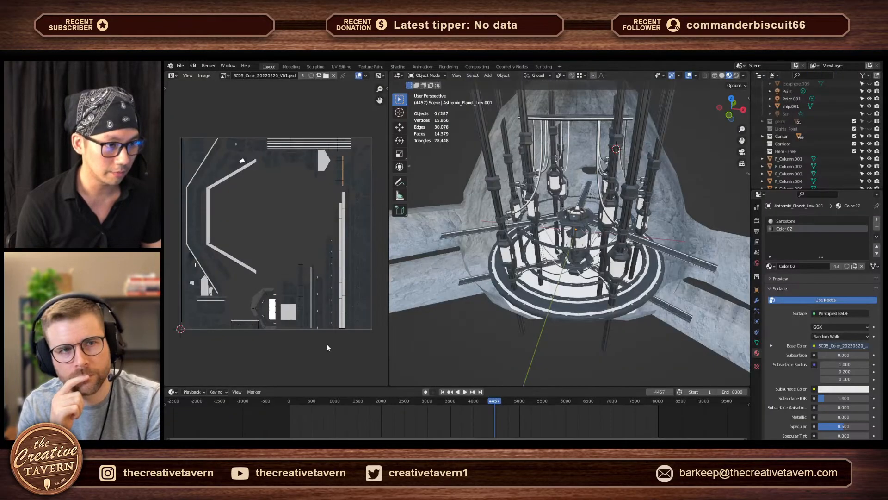
- Examine the SC05_Color_20220820_V01.psd texture with the image editor maximized, comparing it with the textured structure
{"action": "key", "text": "ctrl+space"}
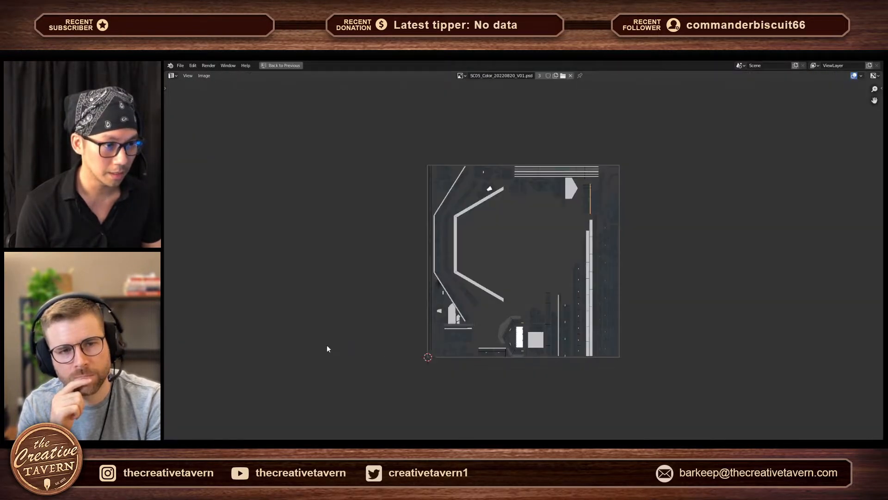
{"action": "key", "text": "ctrl+space"}
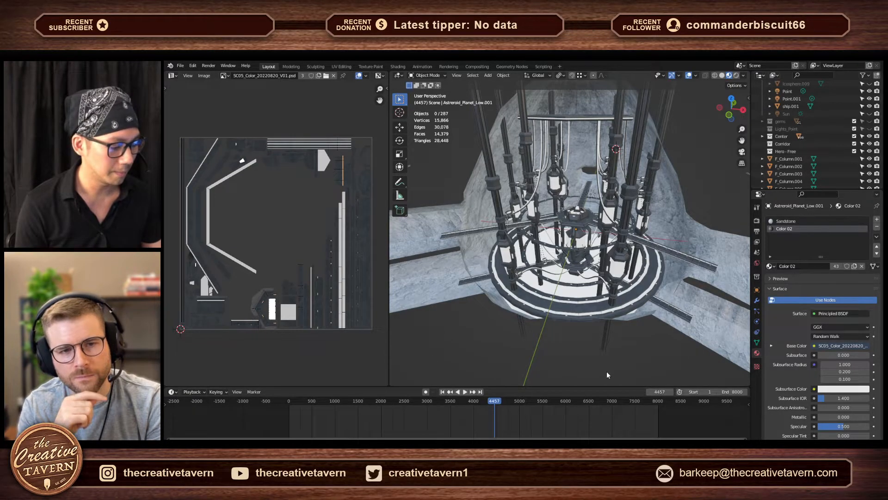
{"action": "key", "text": "ctrl+space"}
{"action": "key", "text": "ctrl+space"}
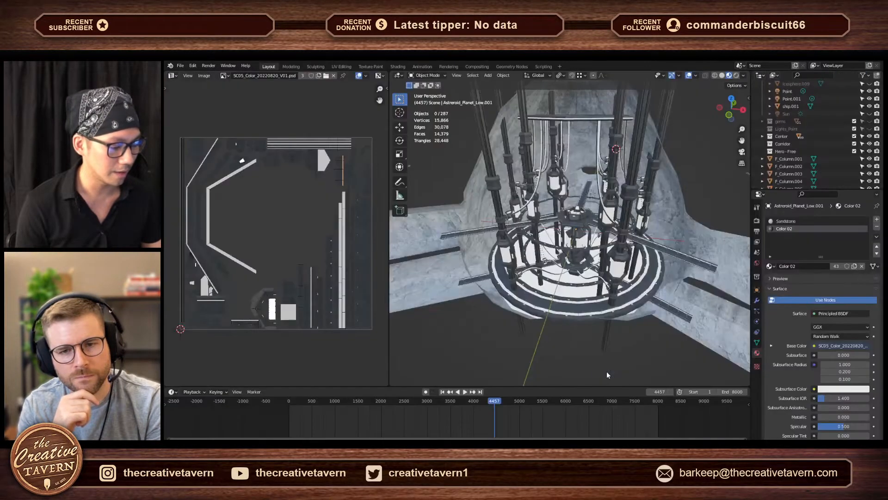
{"action": "key", "text": "ctrl+space"}
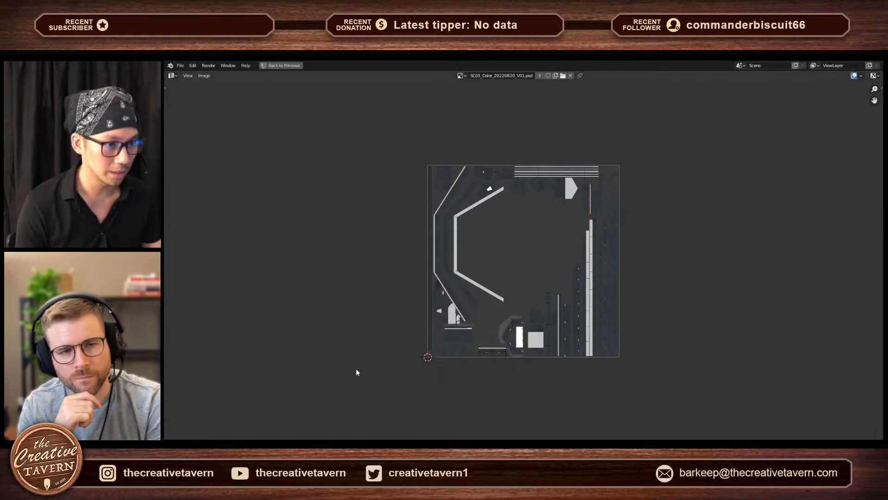
{"action": "key", "text": "ctrl+space"}
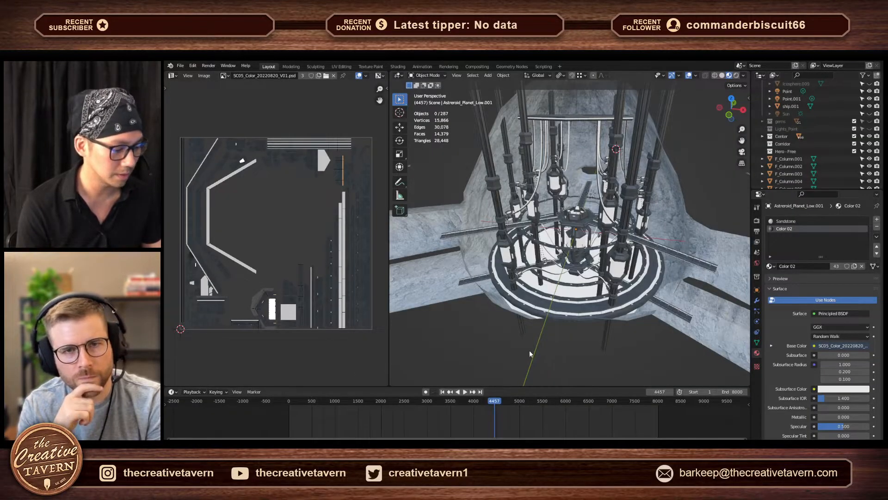
- Show the scene in wireframe from above and select all parts of the central structure, leaving out the asteroid shell
{"action": "middle_click_drag", "start_coordinate": [530, 353], "coordinate": [616, 316]}
{"action": "middle_click_drag", "start_coordinate": [534, 331], "coordinate": [560, 304]}
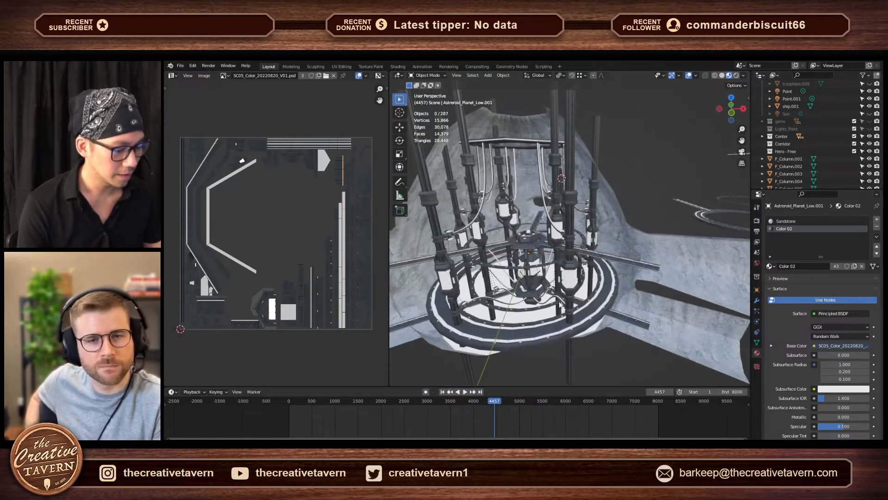
{"action": "scroll", "coordinate": [599, 266], "scroll_direction": "down", "scroll_amount": 5}
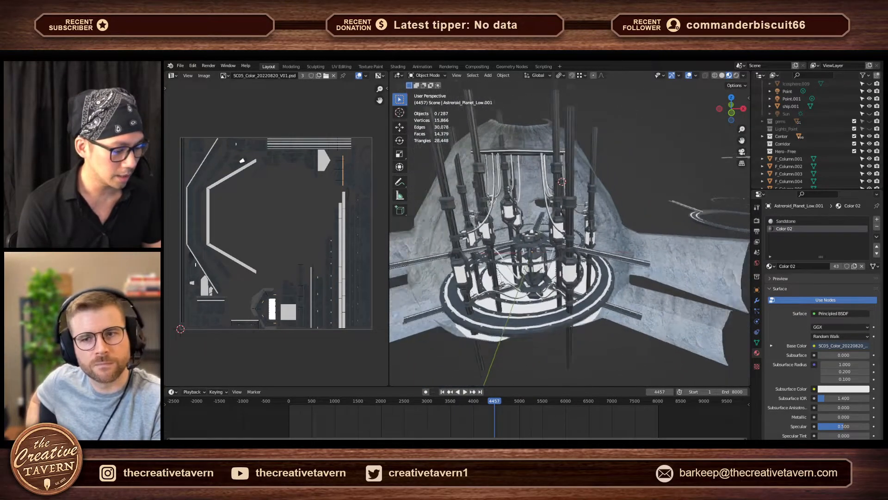
{"action": "middle_click_drag", "start_coordinate": [601, 263], "coordinate": [601, 222], "text": "alt"}
{"action": "middle_click_drag", "start_coordinate": [596, 259], "coordinate": [604, 359], "text": "shift"}
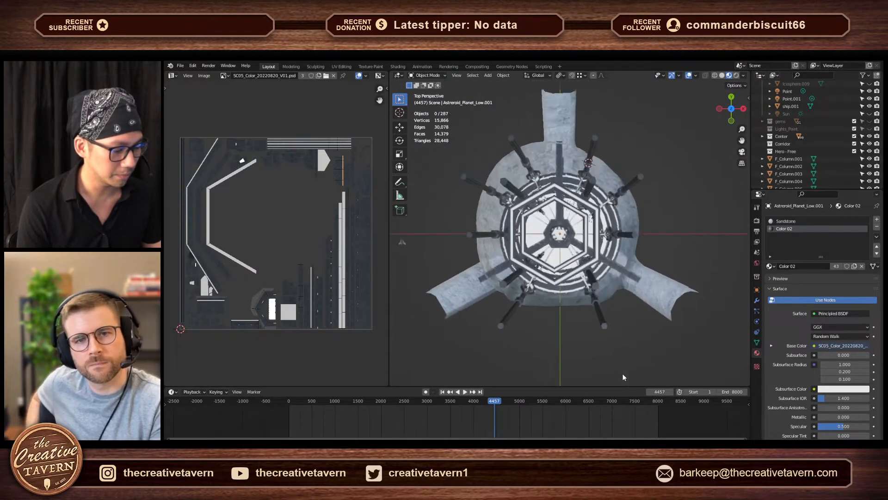
{"action": "key", "text": "shift+z"}
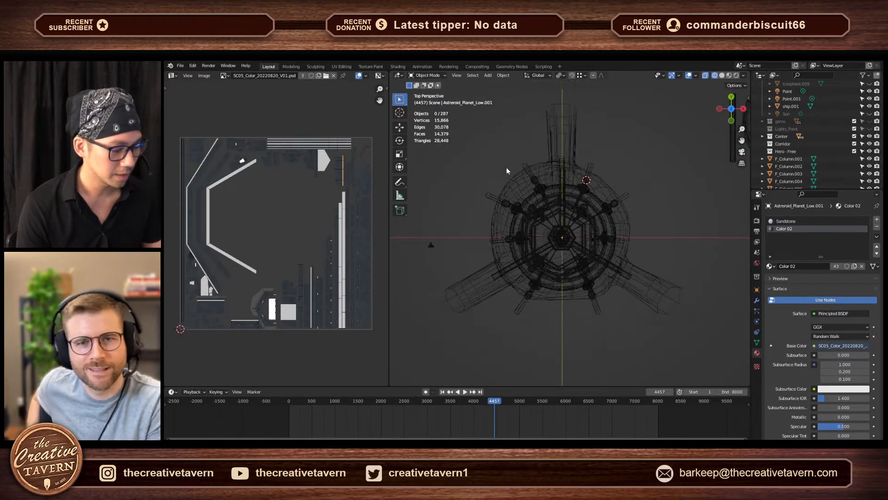
{"action": "left_click_drag", "start_coordinate": [492, 152], "coordinate": [682, 345]}
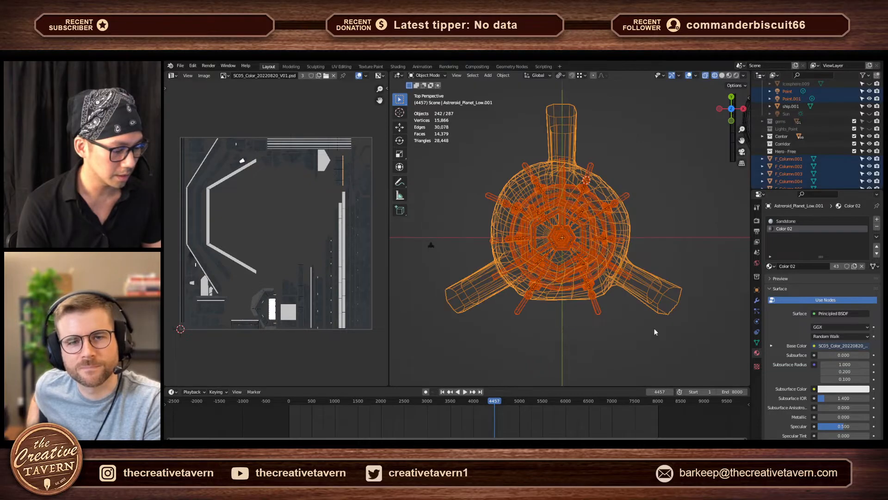
{"action": "left_click", "coordinate": [654, 315], "text": "shift"}
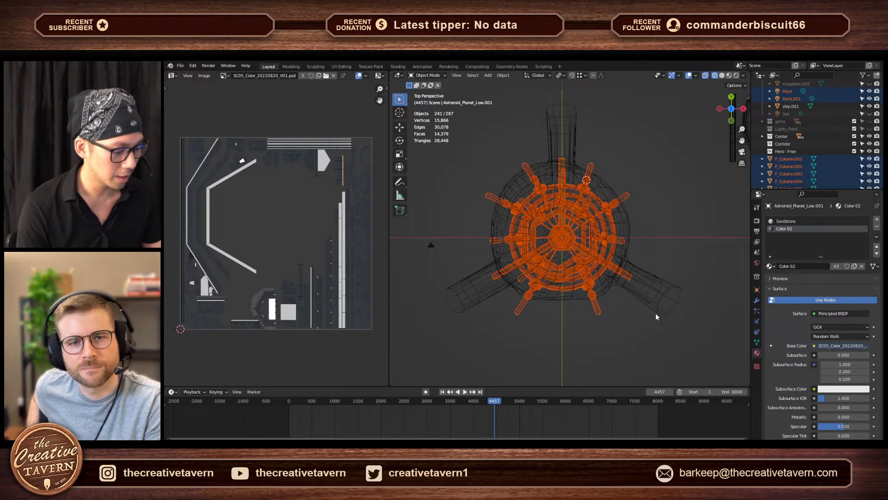
- Open the selected structure parts together in Edit Mode without the asteroid, so their UVs overlay the texture
{"action": "key", "text": "Tab"}
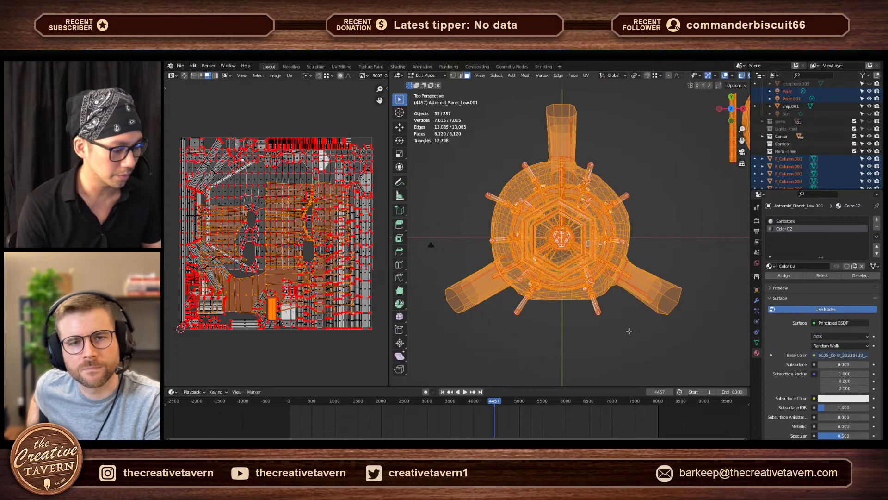
{"action": "key", "text": "Tab"}
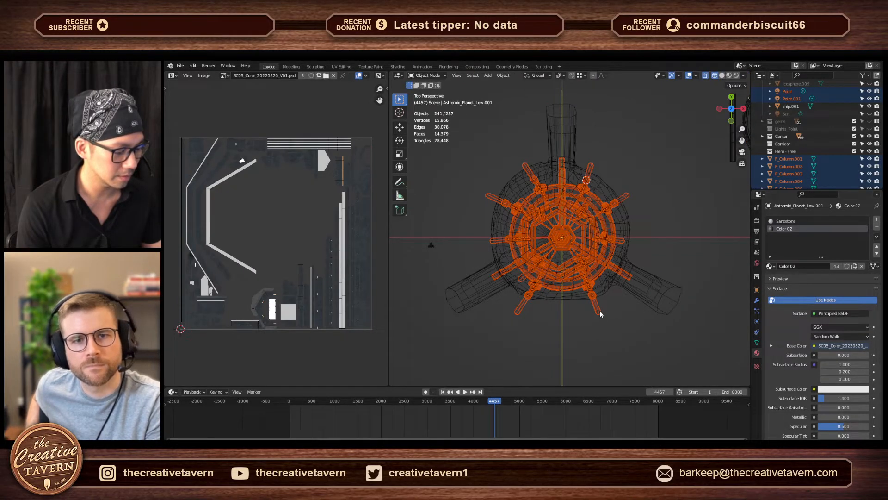
{"action": "key", "text": "Tab"}
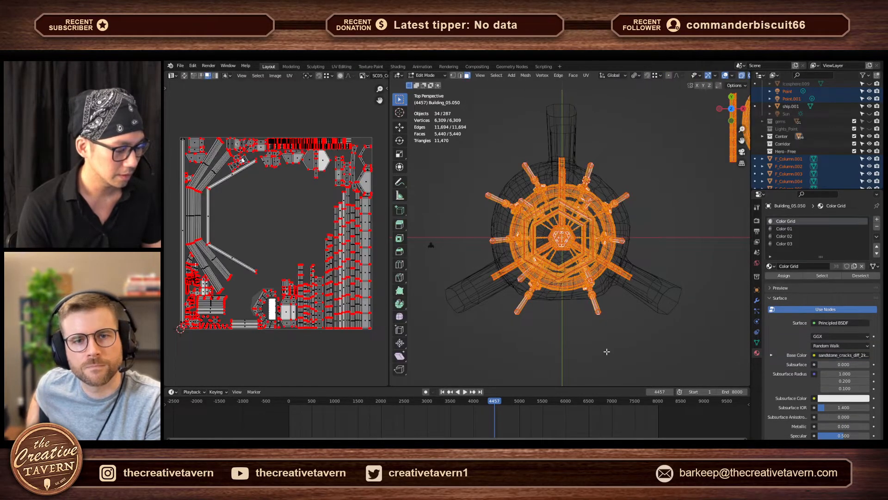
- Examine the combined UV layout of the structure parts over the color texture in a maximized UV editor
{"action": "middle_click_drag", "start_coordinate": [606, 352], "coordinate": [579, 272]}
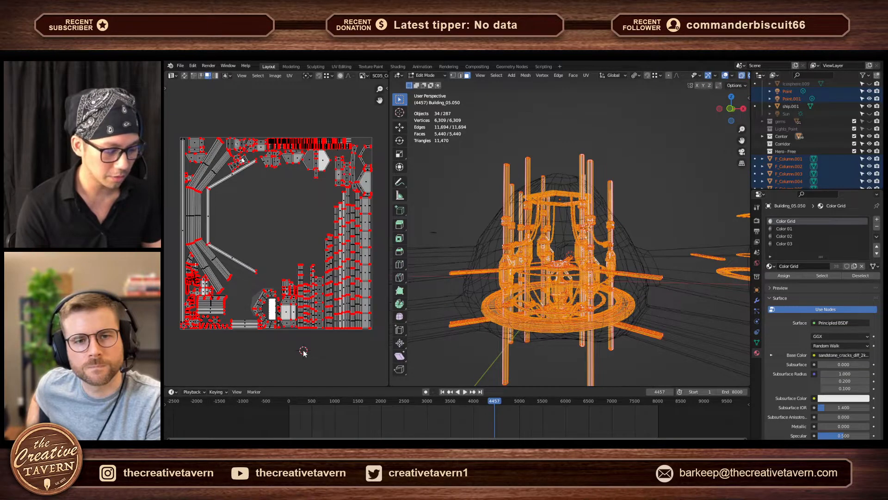
{"action": "key", "text": "ctrl+space"}
{"action": "scroll", "coordinate": [338, 339], "scroll_direction": "up", "scroll_amount": 1}
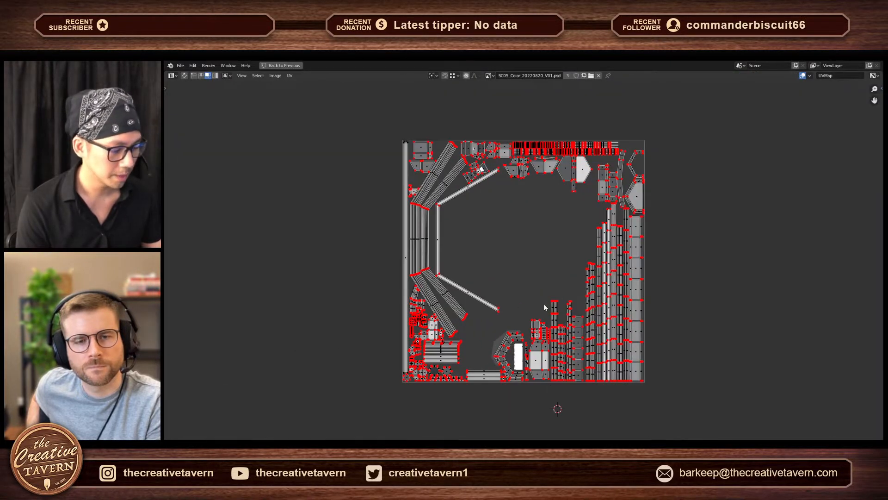
{"action": "scroll", "coordinate": [543, 304], "scroll_direction": "up", "scroll_amount": 1}
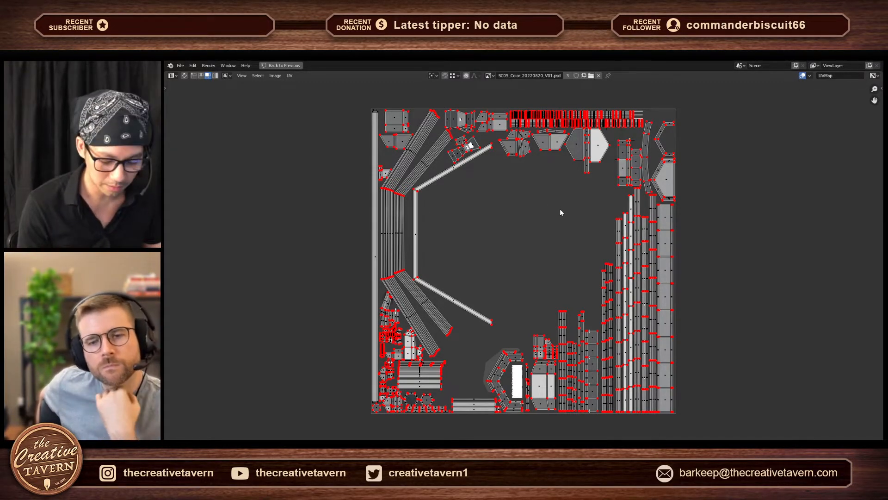
{"action": "key", "text": "ctrl+space"}
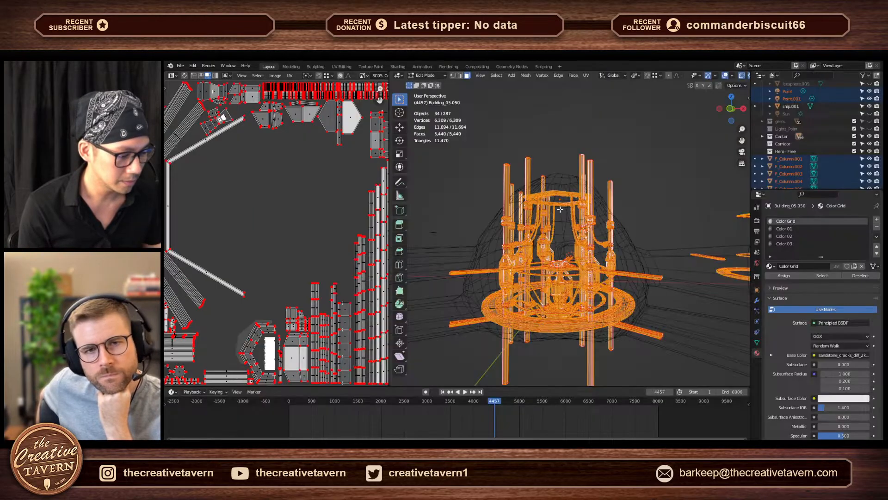
- Return the structure parts to Object Mode and display the scene in Material Preview shading
{"action": "scroll", "coordinate": [268, 241], "scroll_direction": "down", "scroll_amount": 5}
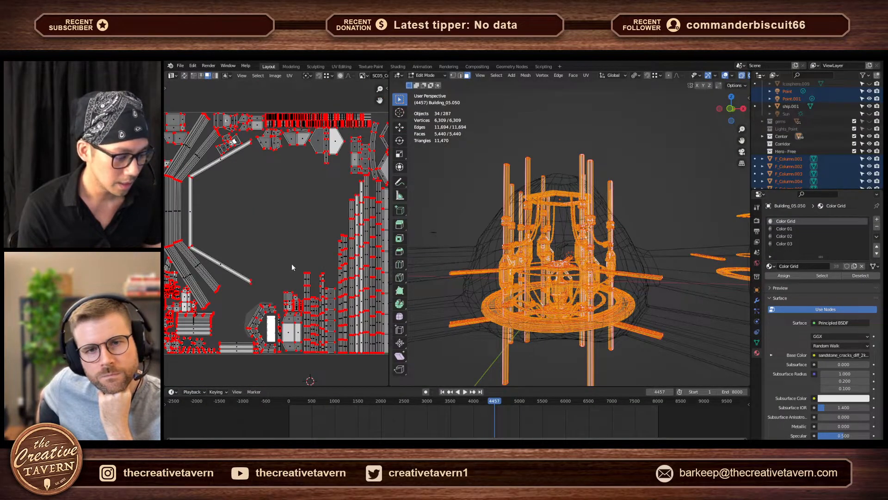
{"action": "key", "text": "Tab"}
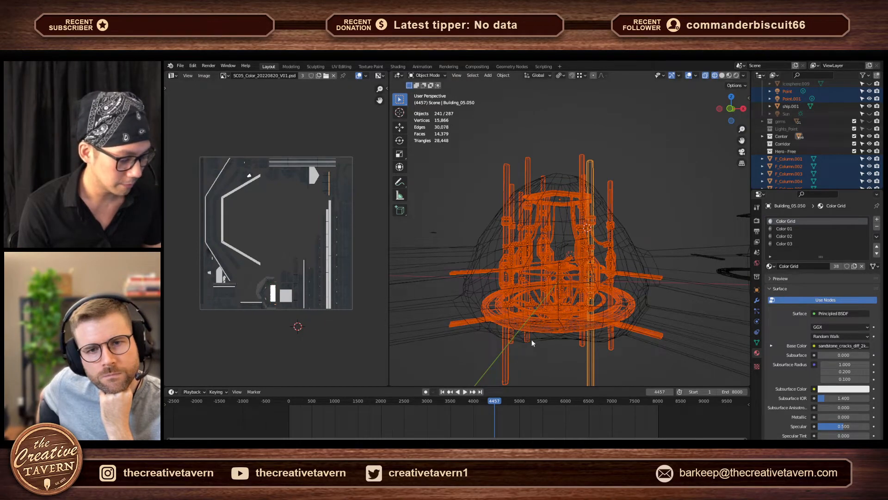
{"action": "middle_click_drag", "start_coordinate": [532, 340], "coordinate": [565, 347]}
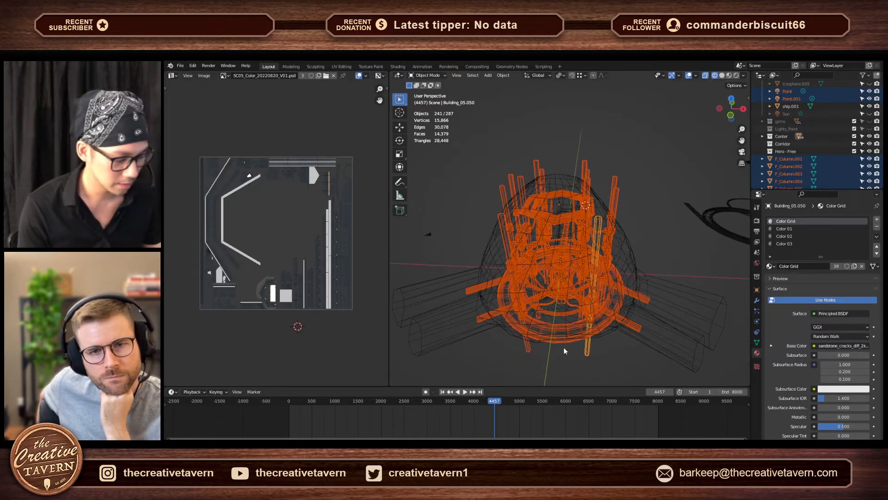
{"action": "key", "text": "z"}
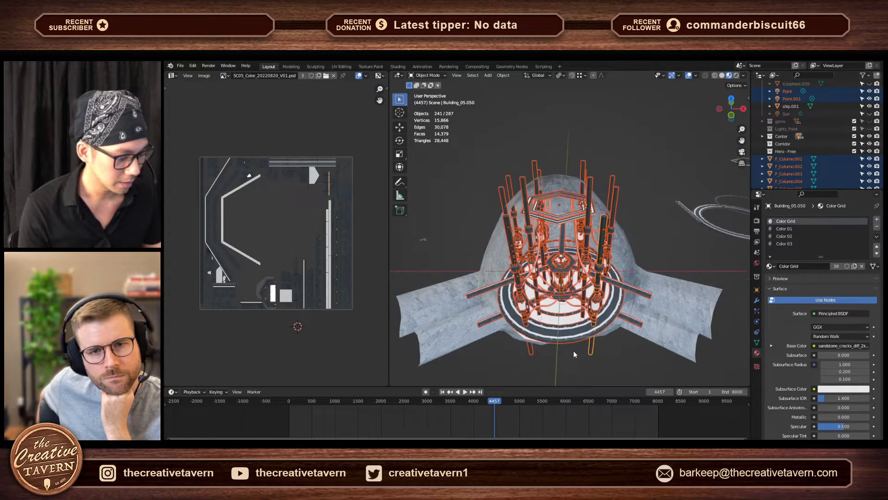
- Examine the color texture up close in a maximized image editor, covering its trim strips, panels and light details
{"action": "key", "text": "ctrl+space"}
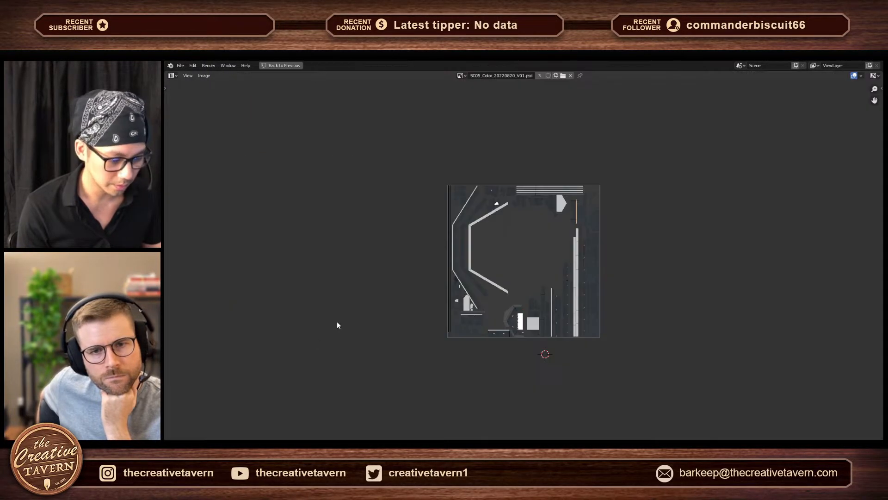
{"action": "scroll", "coordinate": [463, 324], "scroll_direction": "up", "scroll_amount": 8}
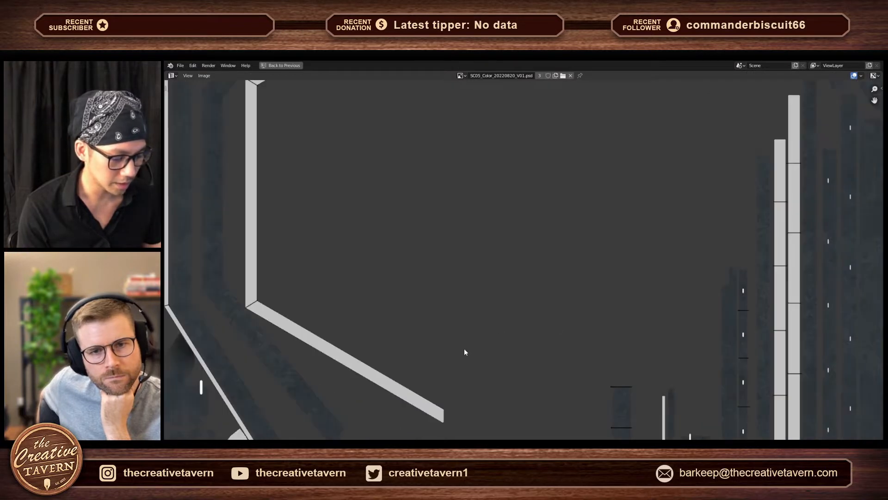
{"action": "scroll", "coordinate": [465, 348], "scroll_direction": "down", "scroll_amount": 6}
{"action": "middle_click_drag", "start_coordinate": [782, 279], "coordinate": [623, 240]}
{"action": "scroll", "coordinate": [623, 240], "scroll_direction": "up", "scroll_amount": 5}
{"action": "middle_click_drag", "start_coordinate": [656, 211], "coordinate": [487, 247]}
{"action": "scroll", "coordinate": [486, 247], "scroll_direction": "down", "scroll_amount": 6}
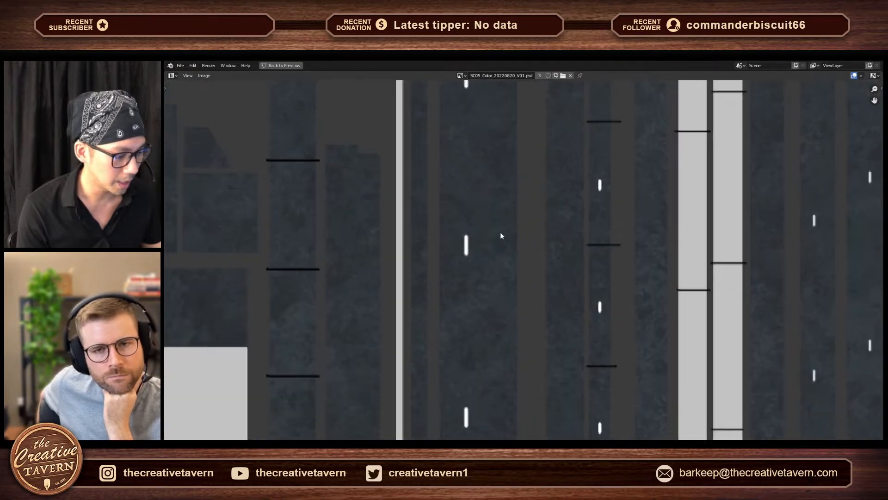
{"action": "middle_click_drag", "start_coordinate": [556, 194], "coordinate": [549, 332]}
{"action": "mouse_move", "coordinate": [545, 171]}
{"action": "middle_mouse_down"}
{"action": "mouse_move", "coordinate": [520, 325]}
{"action": "mouse_move", "coordinate": [515, 320]}
{"action": "middle_mouse_up"}
{"action": "middle_click_drag", "start_coordinate": [422, 246], "coordinate": [631, 268]}
{"action": "middle_click_drag", "start_coordinate": [364, 287], "coordinate": [525, 258]}
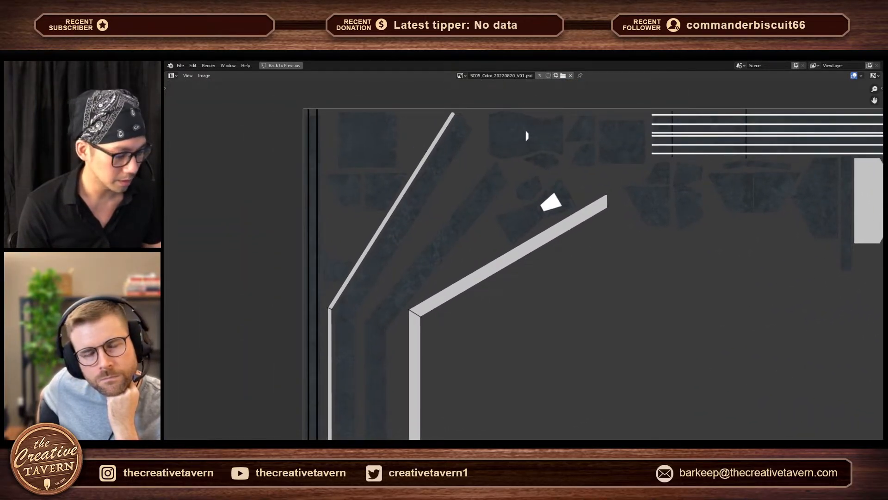
{"action": "key", "text": "ctrl+space"}
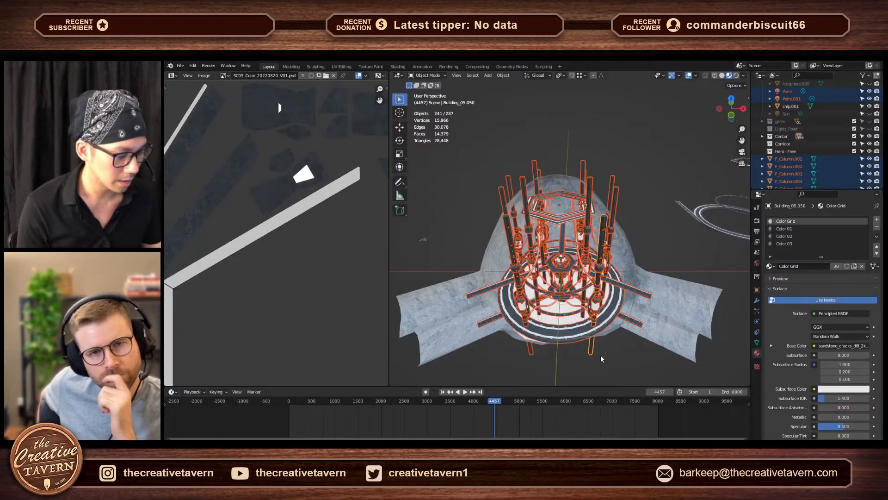
- Maximize the 3D viewport, deselect everything and inspect the textured central structure, columns and ring platforms from several angles
{"action": "key", "text": "ctrl+space"}
{"action": "left_click", "coordinate": [665, 264]}
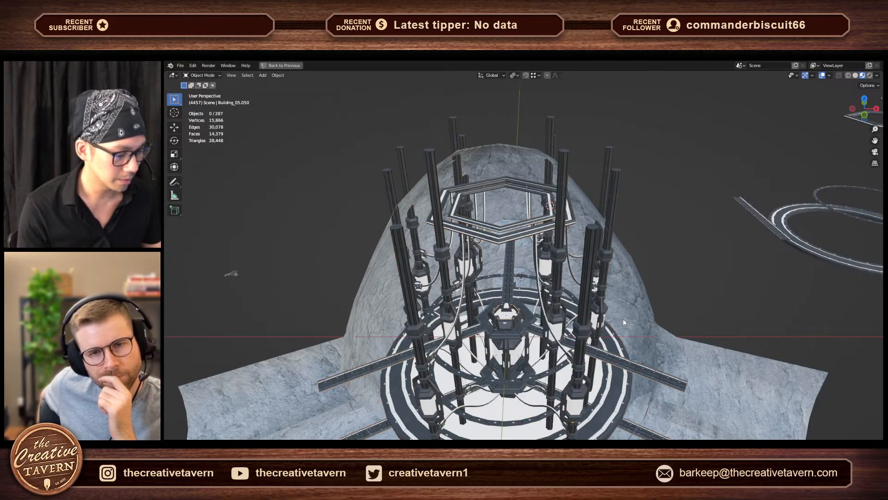
{"action": "middle_click_drag", "start_coordinate": [602, 327], "coordinate": [597, 287]}
{"action": "scroll", "coordinate": [540, 336], "scroll_direction": "up", "scroll_amount": 3}
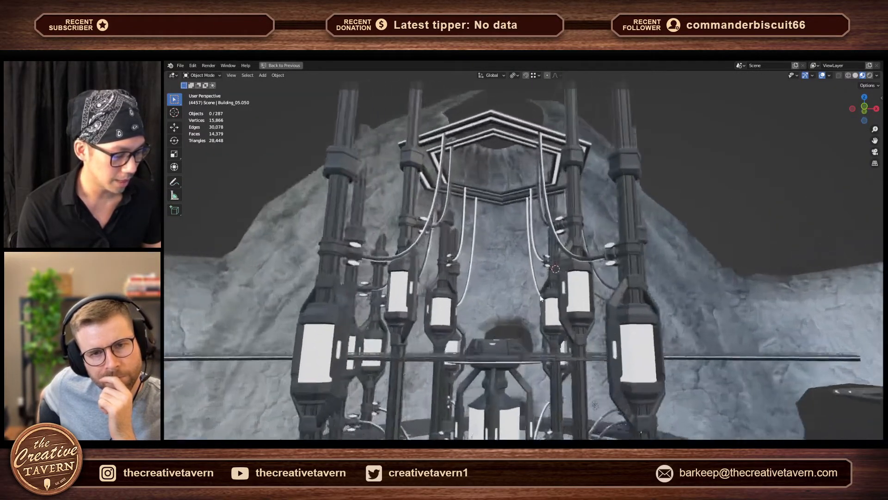
{"action": "middle_click_drag", "start_coordinate": [542, 327], "coordinate": [506, 317], "text": "shift"}
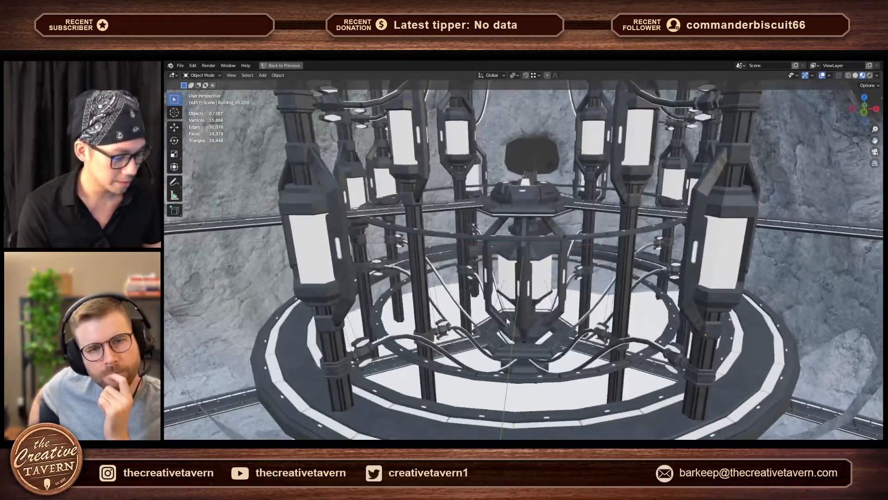
{"action": "middle_click_drag", "start_coordinate": [500, 362], "coordinate": [503, 326], "text": "shift"}
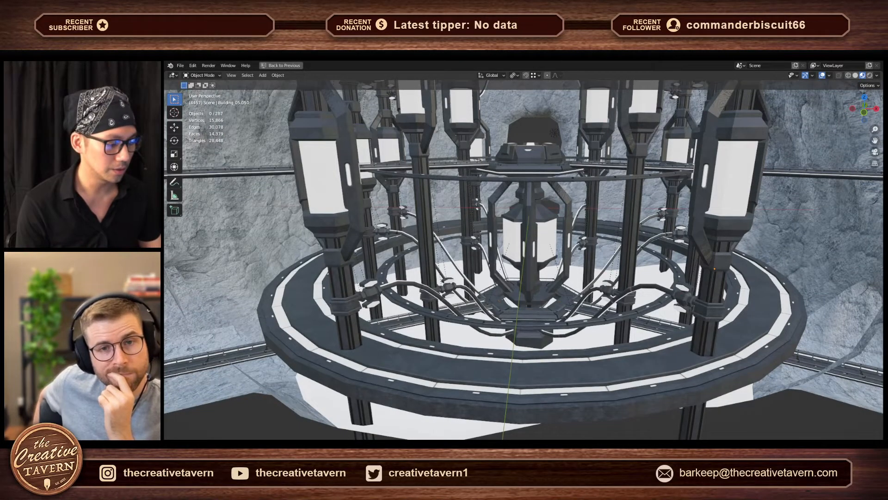
{"action": "middle_click_drag", "start_coordinate": [510, 287], "coordinate": [496, 309]}
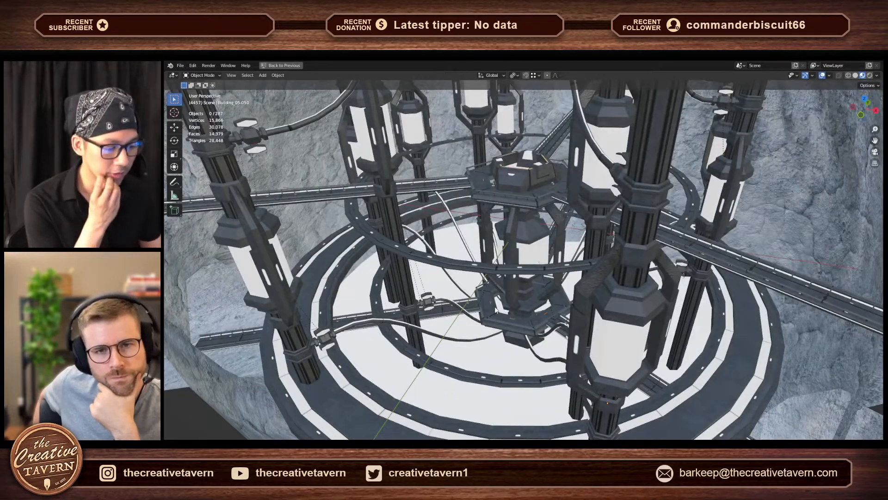
{"action": "middle_click_drag", "start_coordinate": [509, 296], "coordinate": [583, 298]}
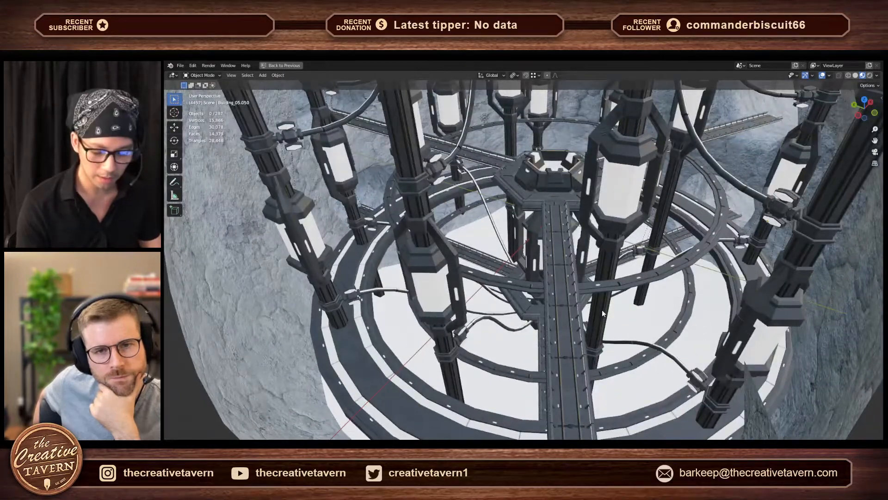
{"action": "middle_click_drag", "start_coordinate": [514, 277], "coordinate": [530, 260]}
- Fly along the bridge at eye level and examine the central hub's deck, railings and the walkway towards the tunnel
{"action": "key", "text": "w"}
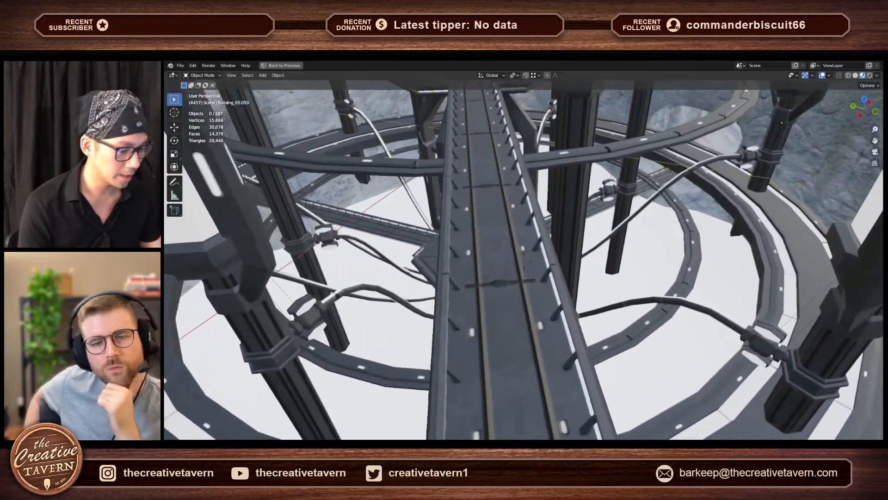
{"action": "key", "text": "w"}
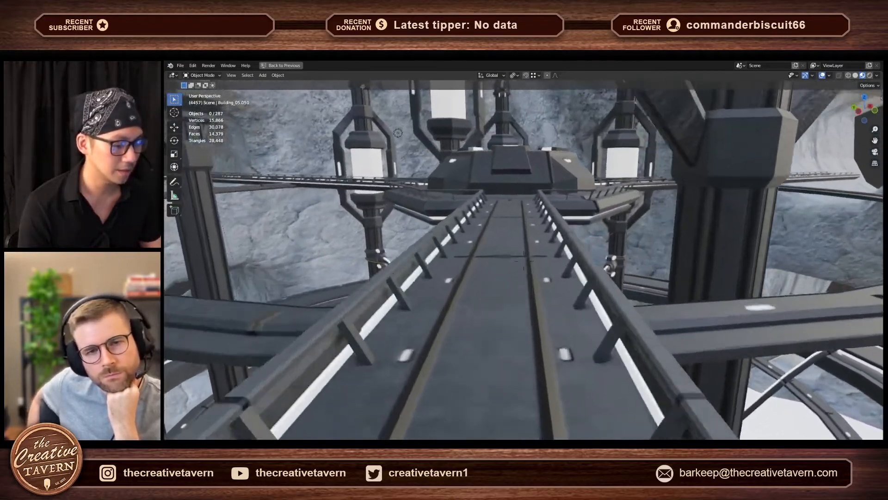
{"action": "key", "text": "w"}
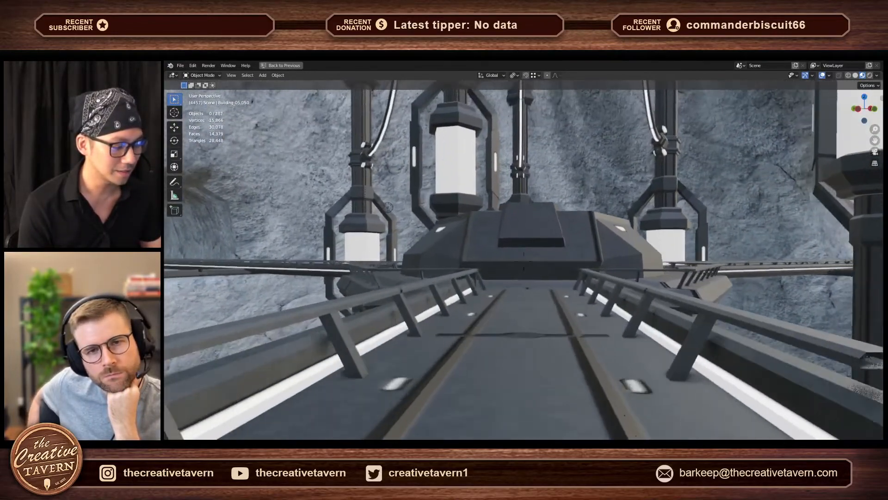
{"action": "key", "text": "w"}
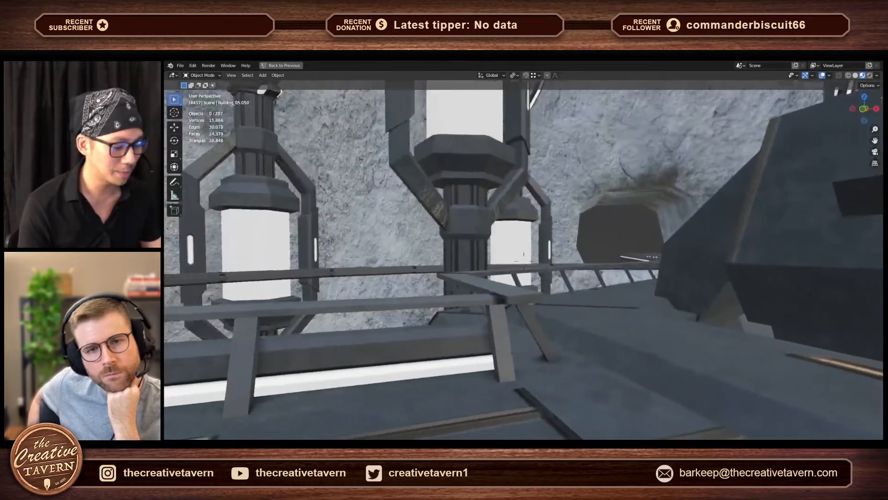
{"action": "key", "text": "w"}
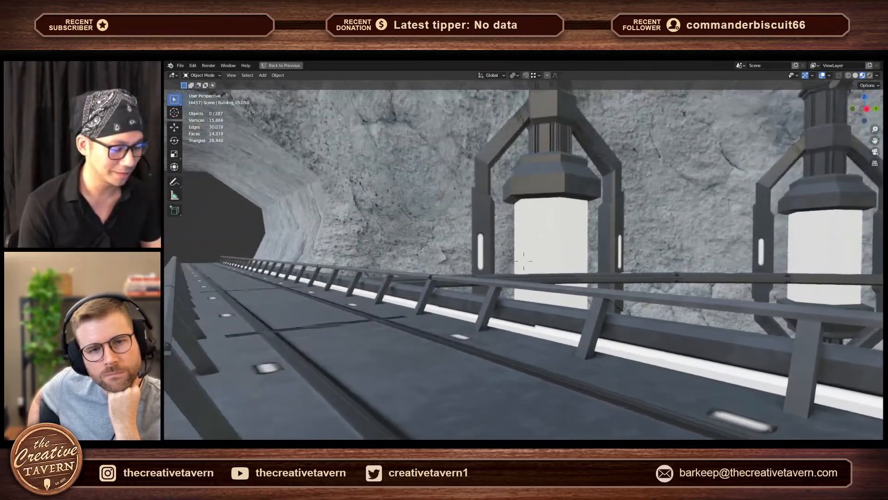
{"action": "key", "text": "d"}
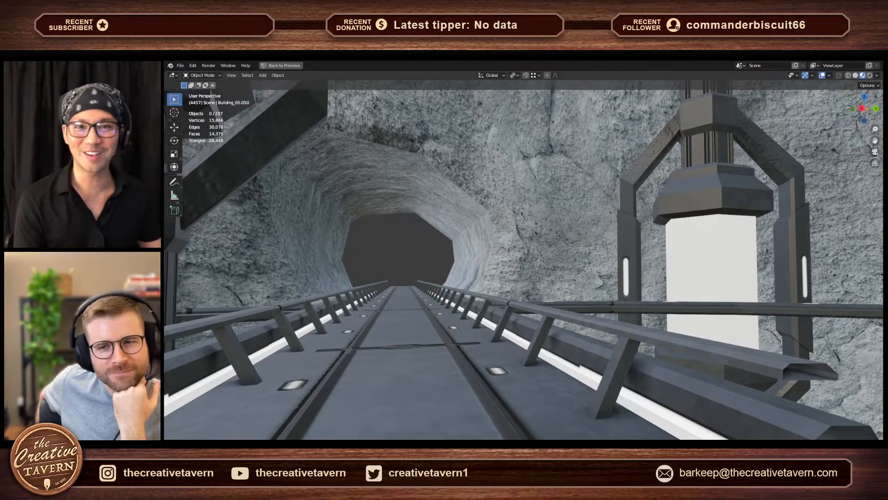
{"action": "key", "text": "w"}
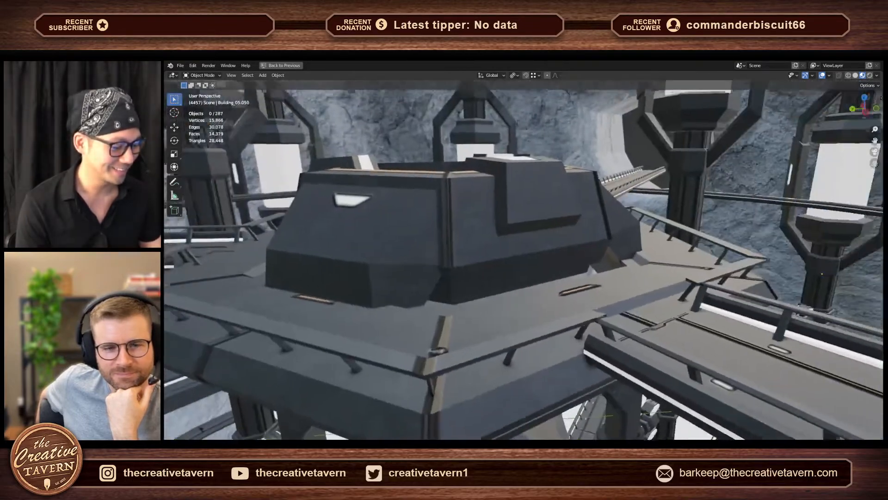
{"action": "key", "text": "w"}
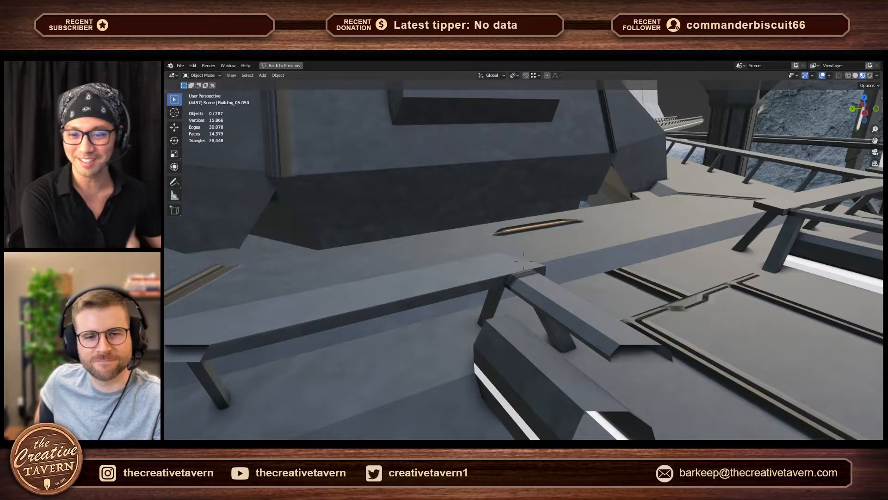
{"action": "key", "text": "s"}
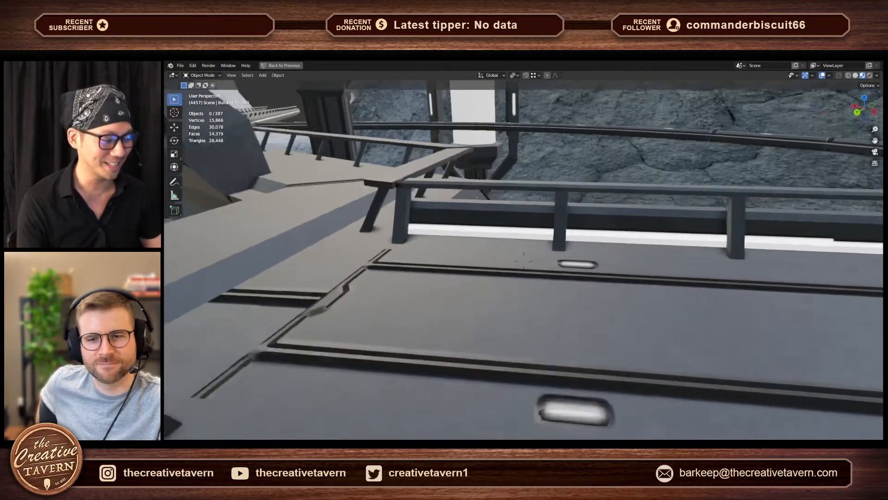
{"action": "key", "text": "s"}
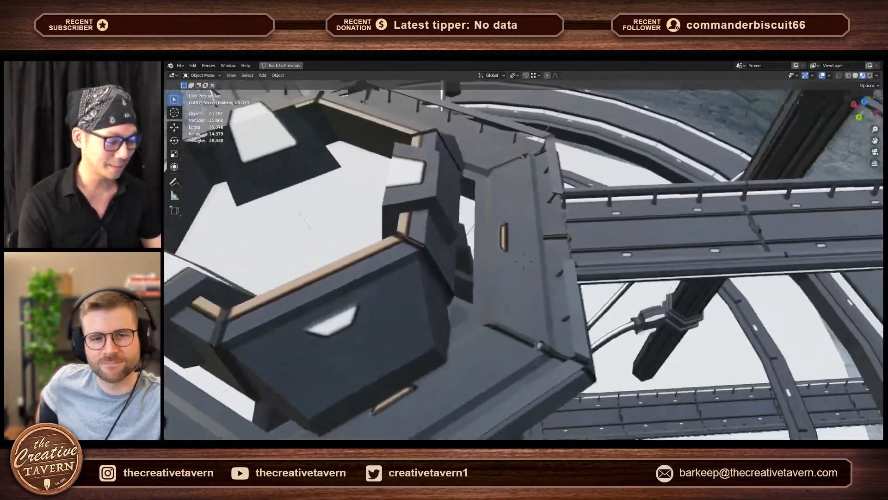
- Fly around the central hub to examine the surrounding columns, connecting bridges and tunnel openings in the rock wall
{"action": "key", "text": "w"}
{"action": "key", "text": "s"}
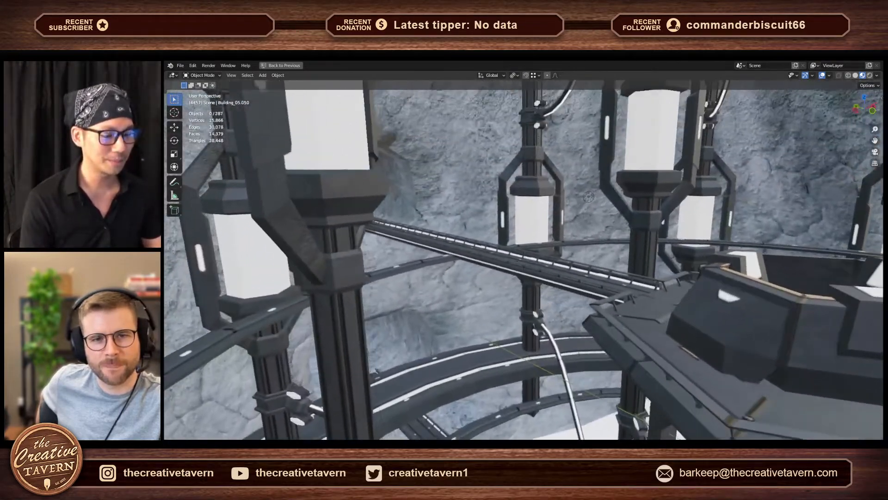
{"action": "key", "text": "w"}
{"action": "key", "text": "w"}
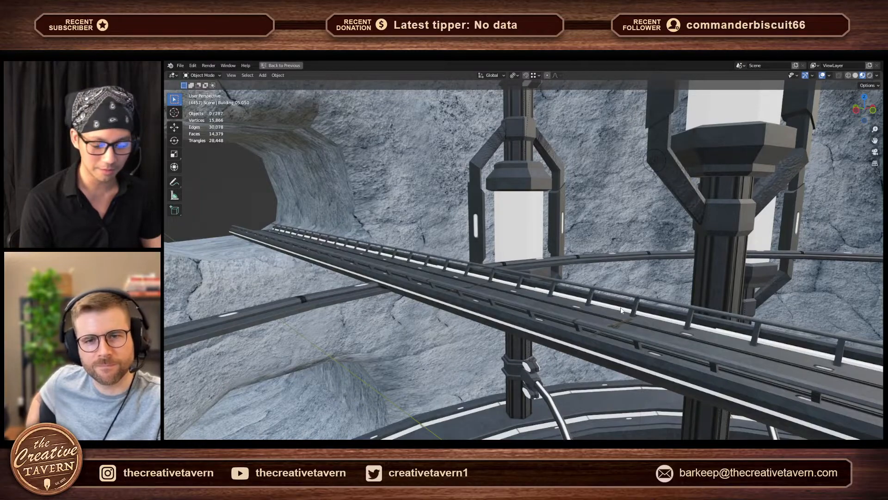
{"action": "key", "text": "shift+grave"}
{"action": "key", "text": "a"}
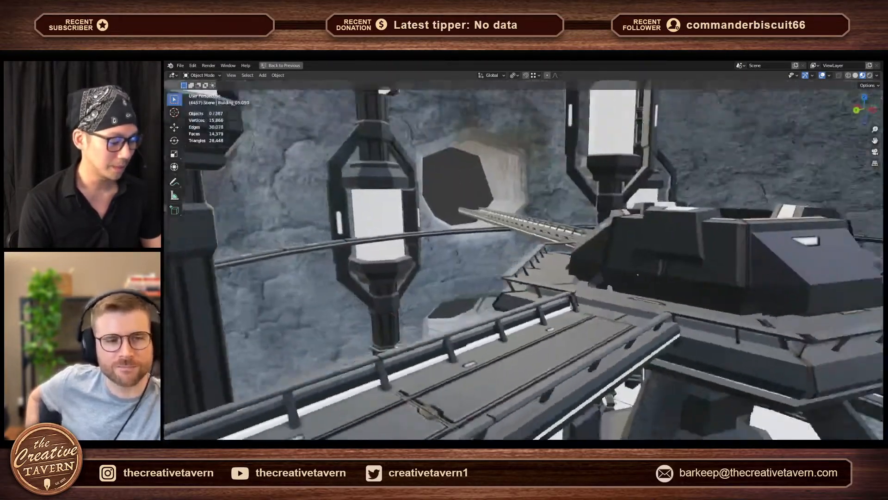
{"action": "key", "text": "a"}
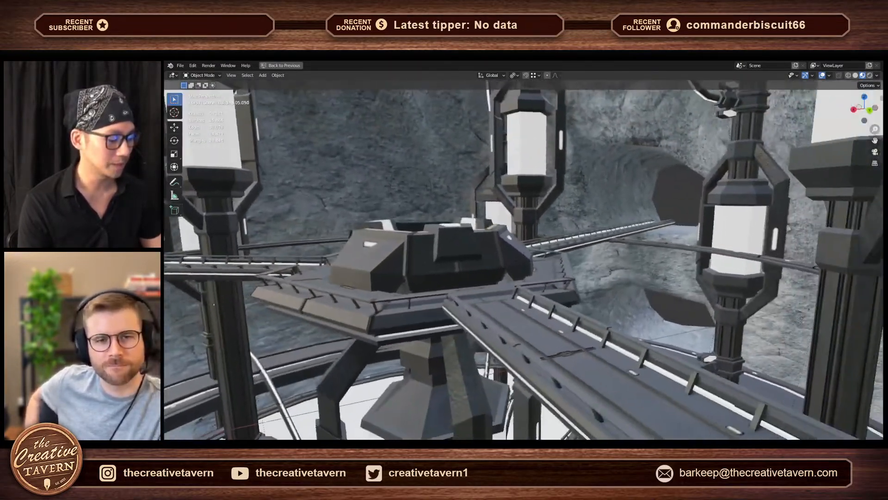
{"action": "key", "text": "s"}
{"action": "key", "text": "d"}
{"action": "key", "text": "w"}
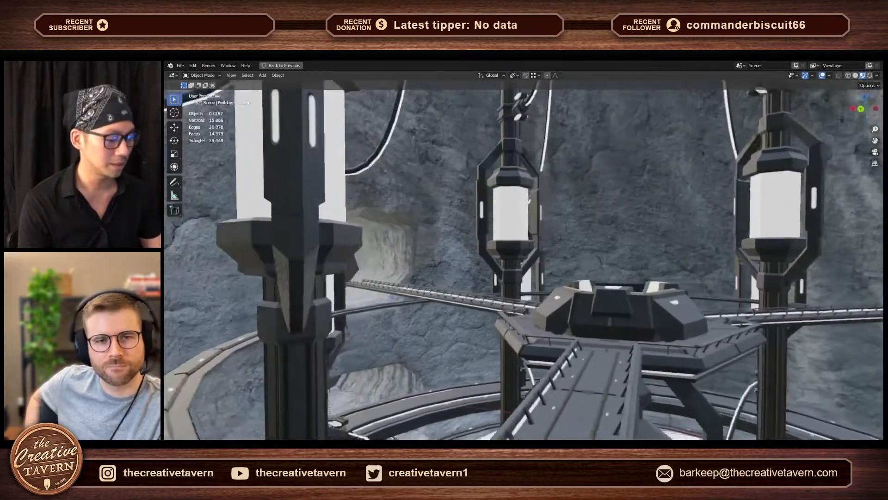
{"action": "key", "text": "w"}
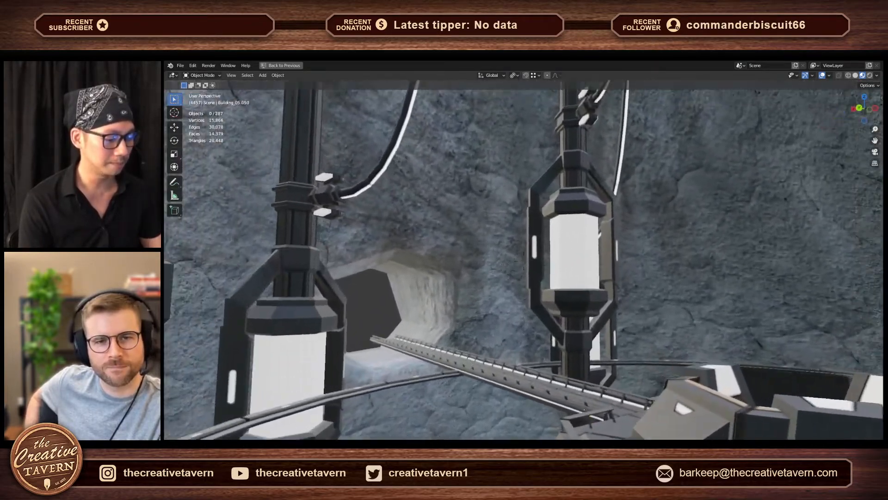
{"action": "key", "text": "w"}
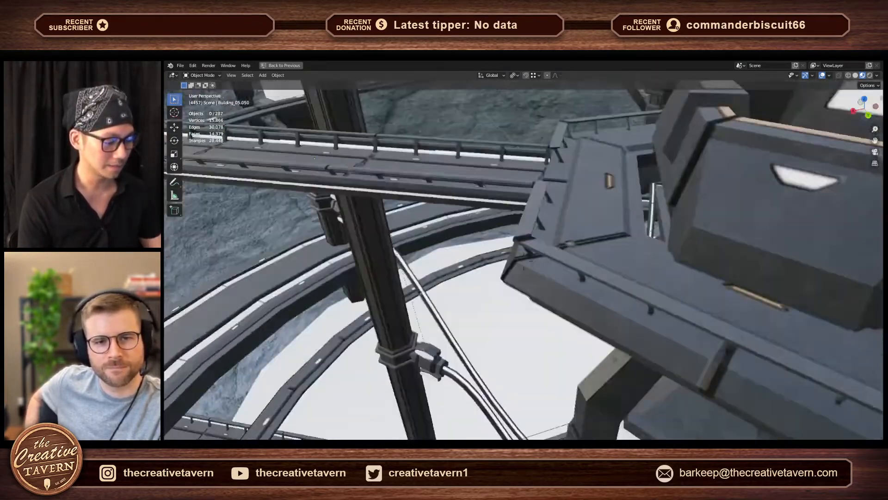
- Fly beneath the hub to examine the lower platform, cables and column connectors, then view the columns beside the bridge
{"action": "key", "text": "q"}
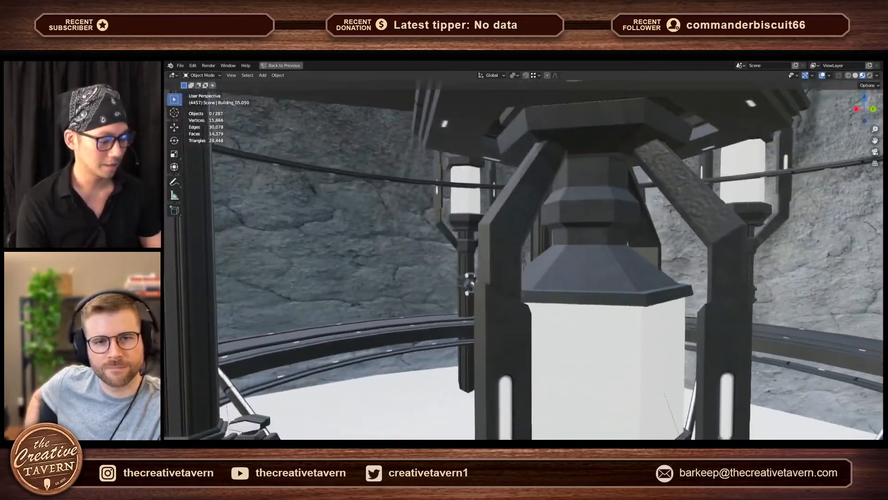
{"action": "key", "text": "q"}
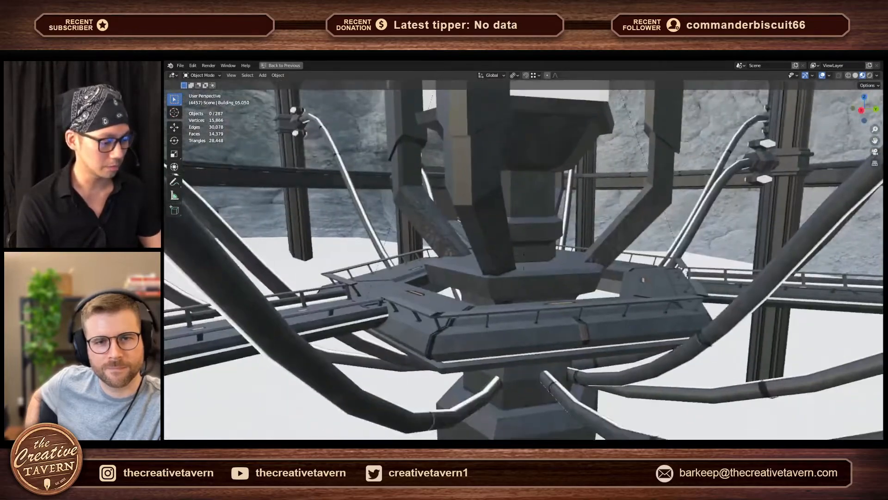
{"action": "key", "text": "d"}
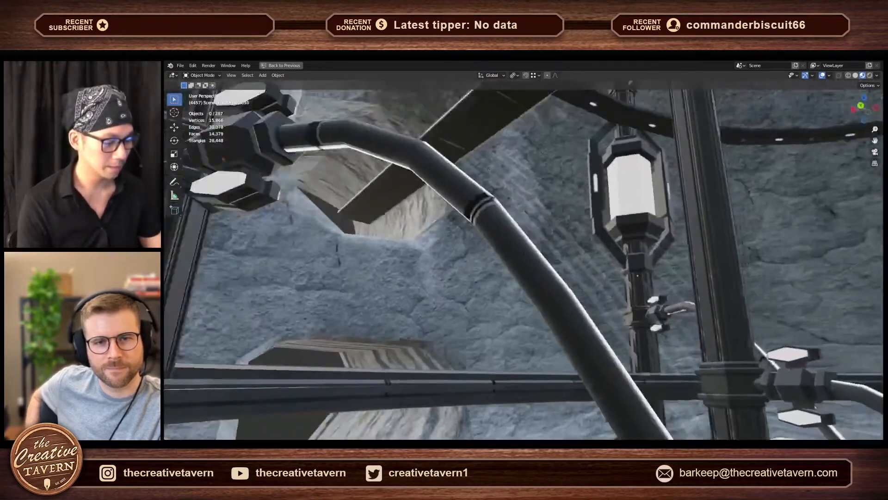
{"action": "key", "text": "s"}
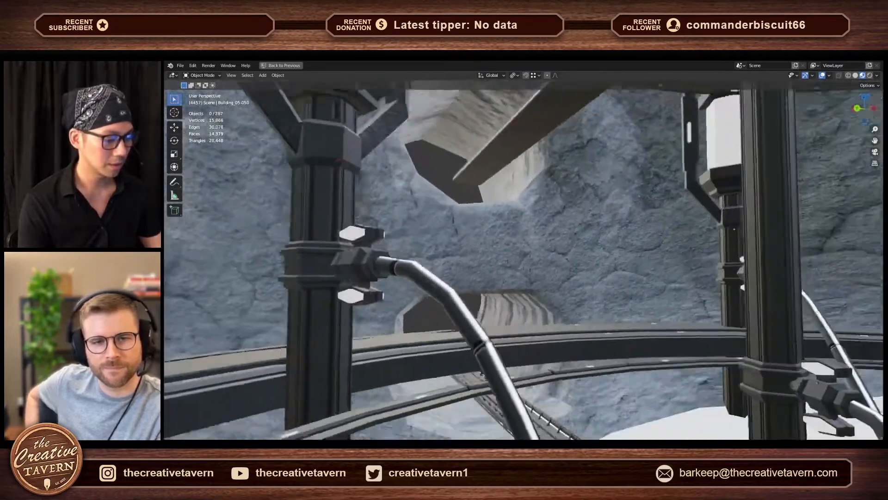
{"action": "key", "text": "w"}
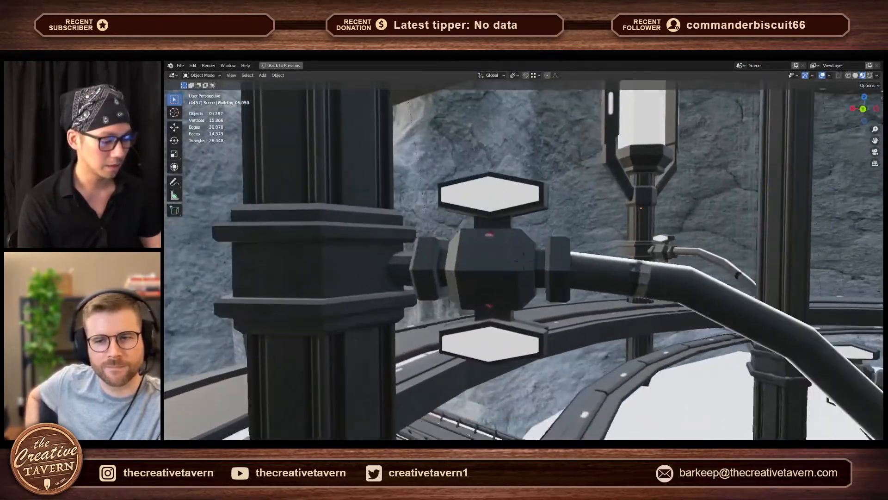
{"action": "key", "text": "d"}
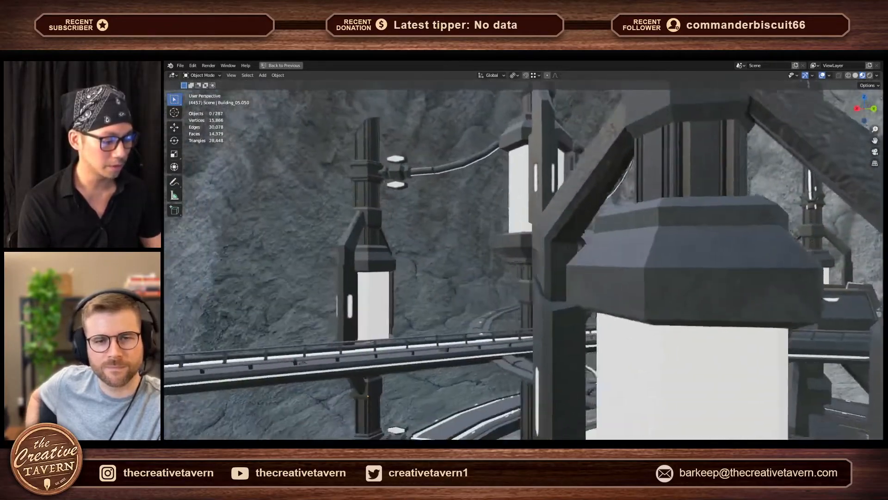
{"action": "key", "text": "a"}
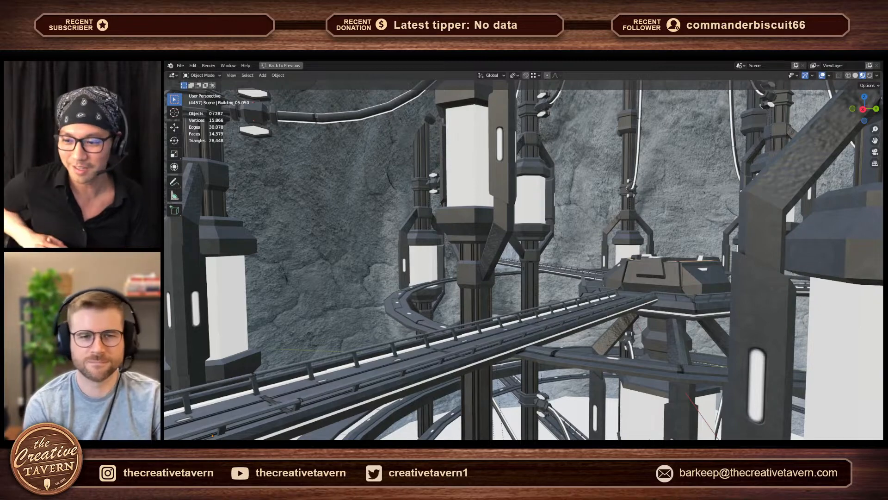
- Fly between the glowing columns and around the bridge to examine the hub, the curved walkways and the bridge's underside
{"action": "key", "text": "shift+grave"}
{"action": "key", "text": "a"}
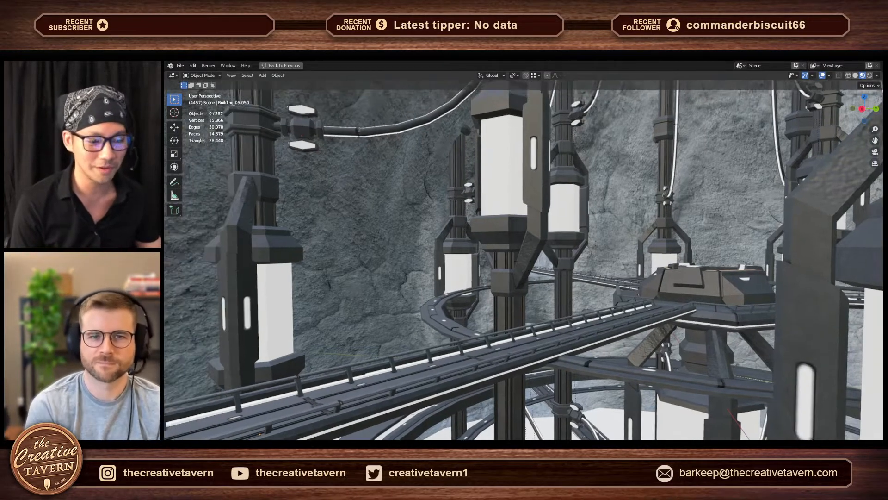
{"action": "key", "text": "a"}
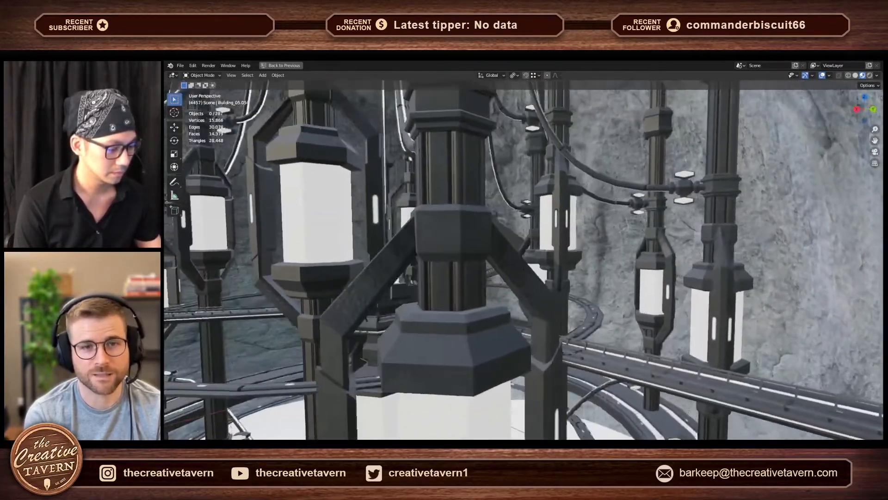
{"action": "key", "text": "w"}
{"action": "key", "text": "d"}
{"action": "key", "text": "d"}
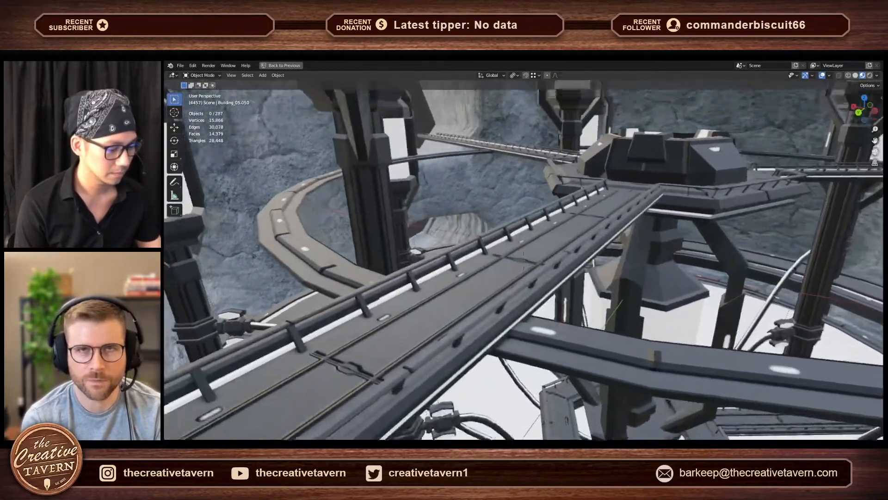
{"action": "key", "text": "d"}
{"action": "key", "text": "q"}
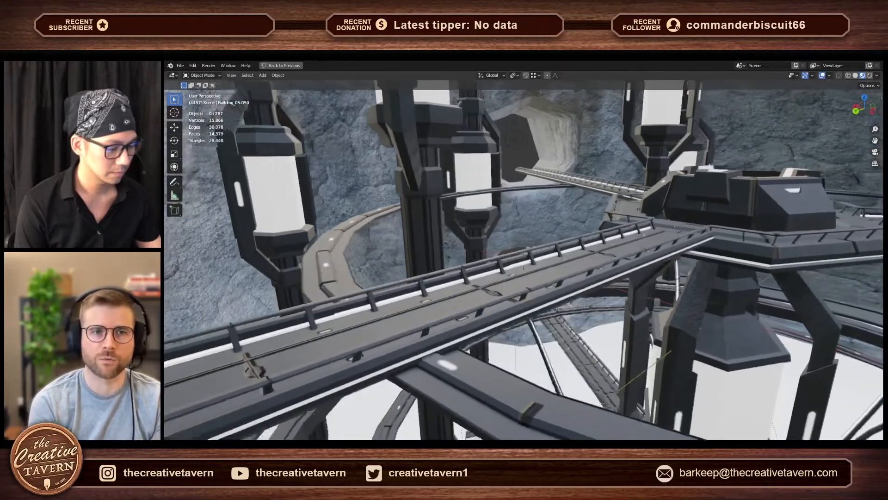
{"action": "key", "text": "q"}
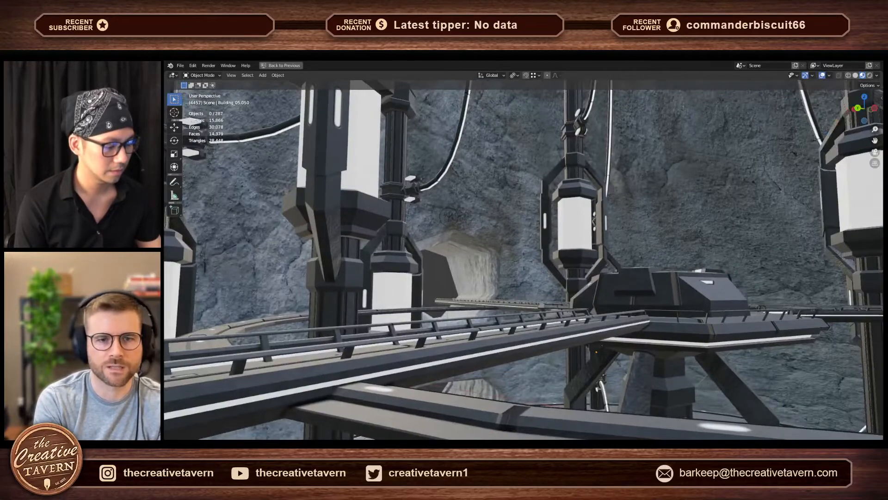
{"action": "key", "text": "e"}
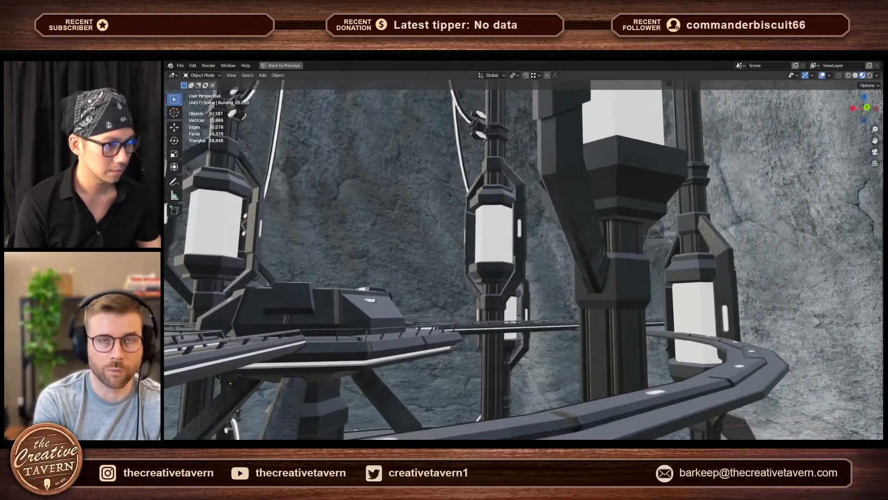
- Fly in front of the hub to examine the hexagonal overhead rings, hanging cables and the bridge leading into the tunnel
{"action": "key", "text": "a"}
{"action": "key", "text": "w"}
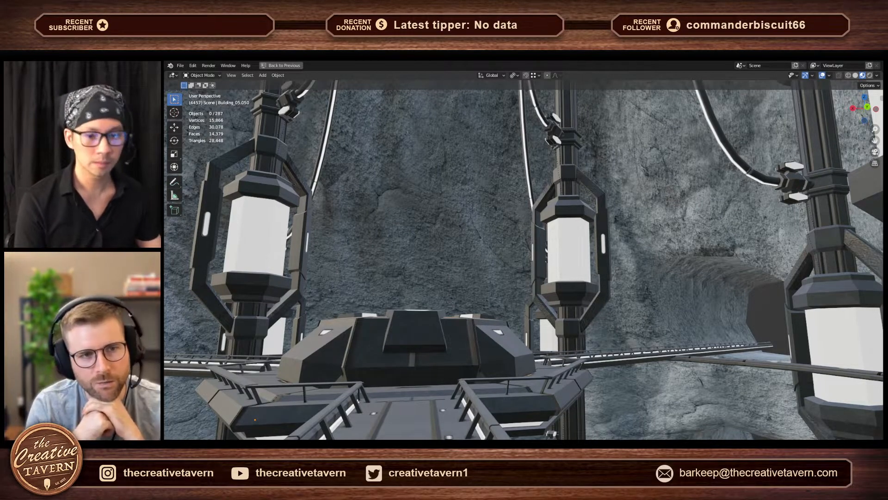
{"action": "key", "text": "a"}
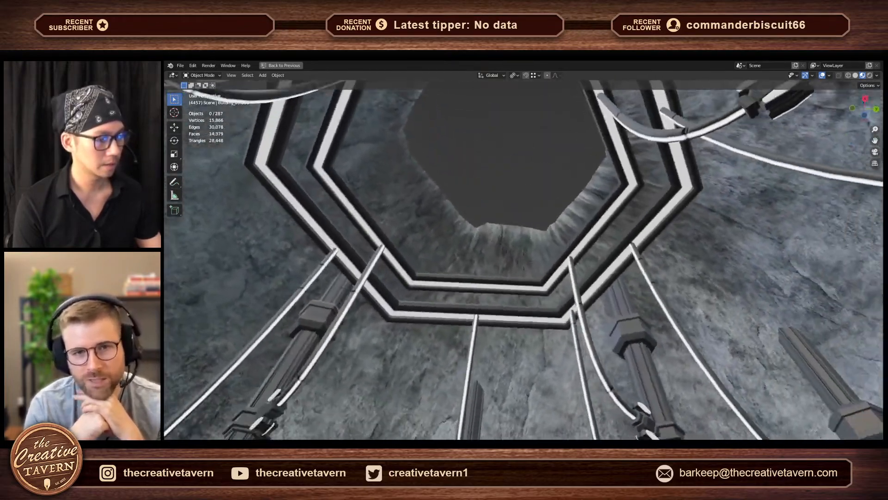
{"action": "key", "text": "a"}
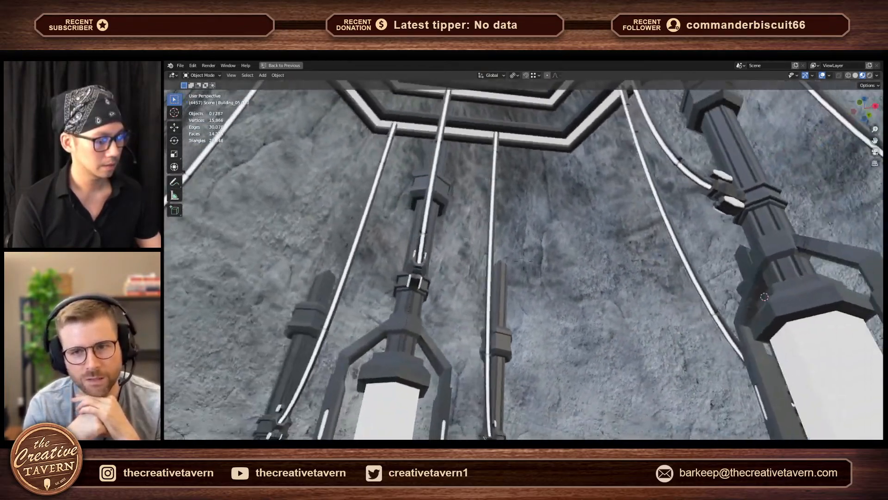
{"action": "key", "text": "a"}
{"action": "key", "text": "w"}
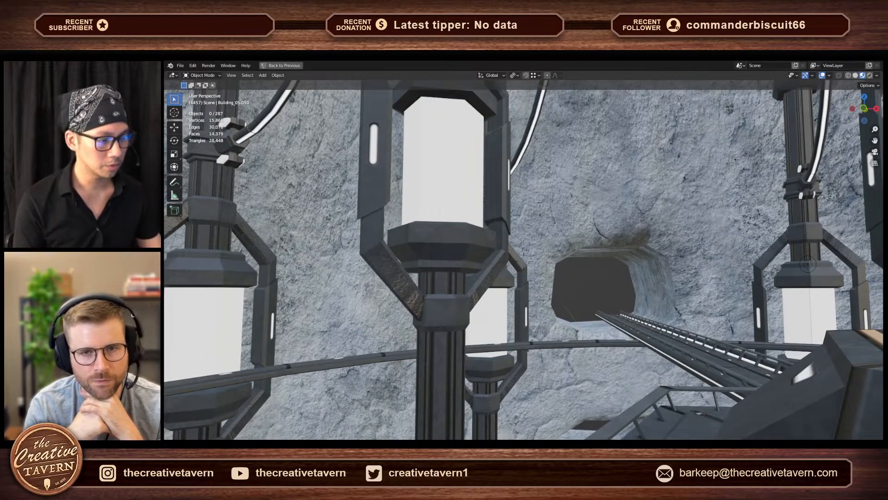
{"action": "key", "text": "w"}
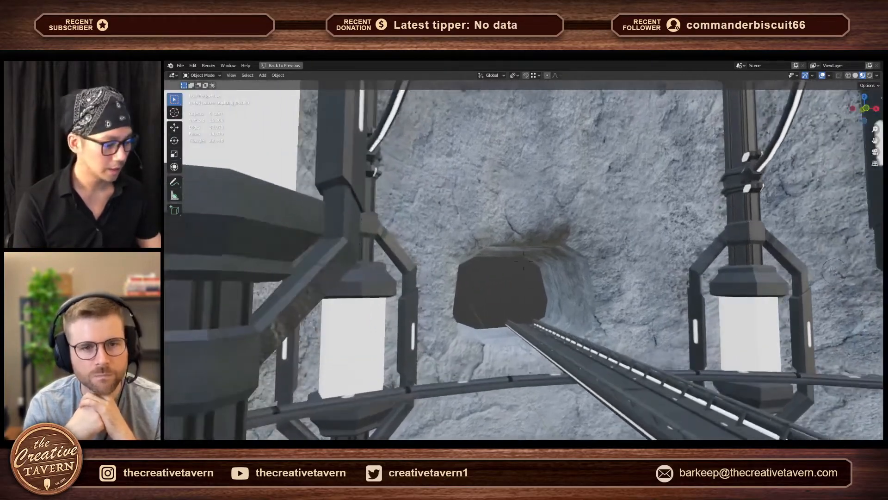
- Fly outside the rock shell to examine the open tunnel sections and the bridge ends from behind
{"action": "key", "text": "s"}
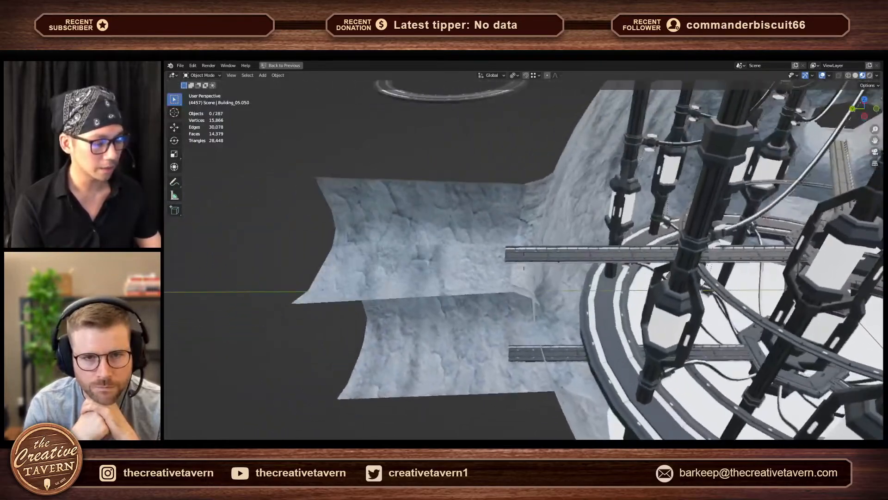
{"action": "key", "text": "a"}
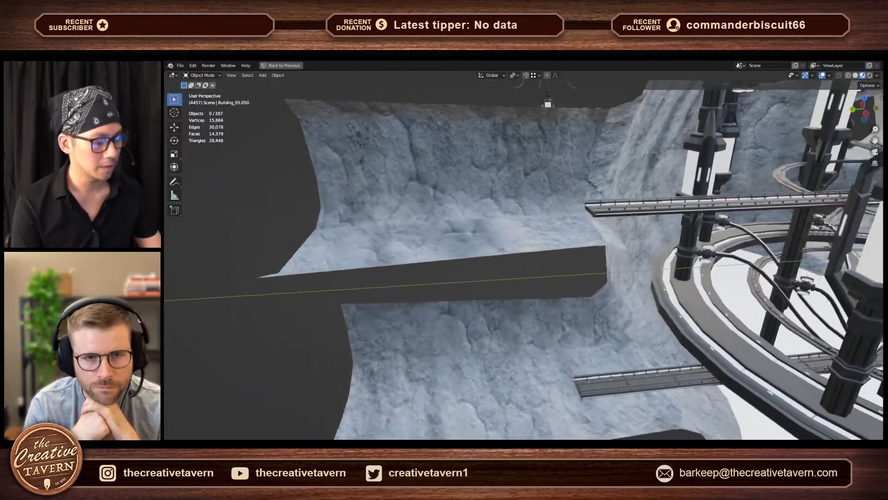
{"action": "key", "text": "a"}
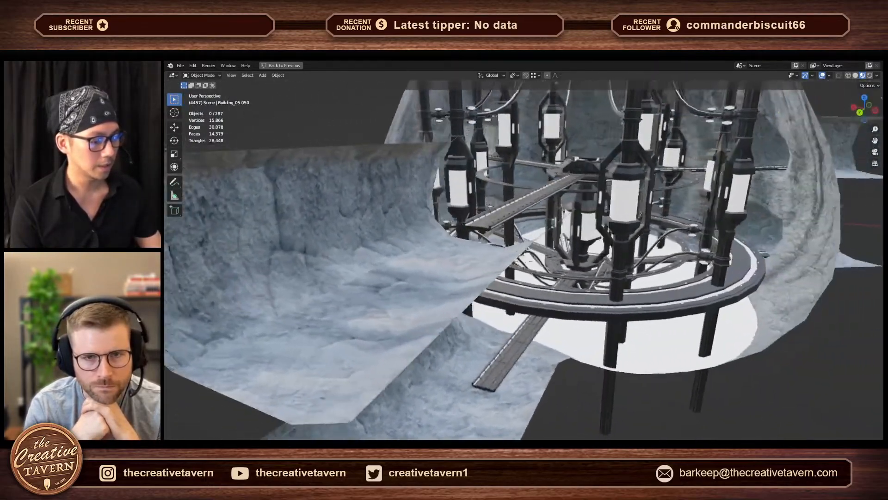
{"action": "key", "text": "d"}
{"action": "key", "text": "w"}
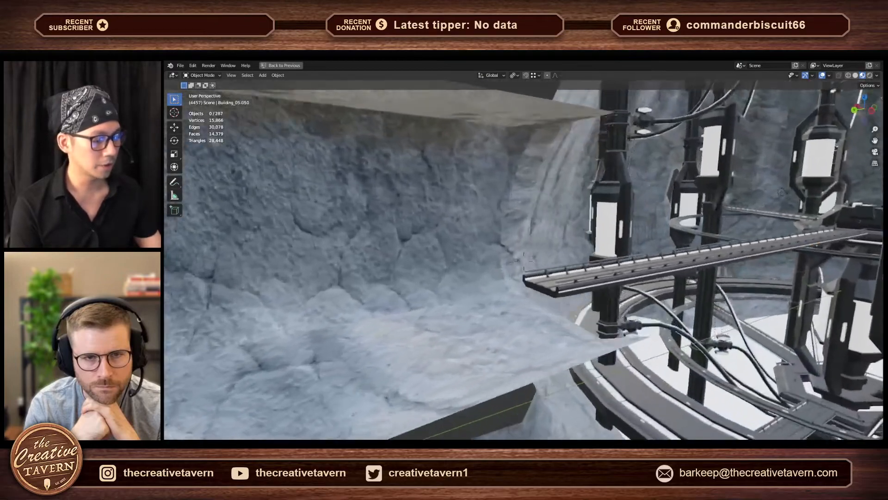
{"action": "key", "text": "d"}
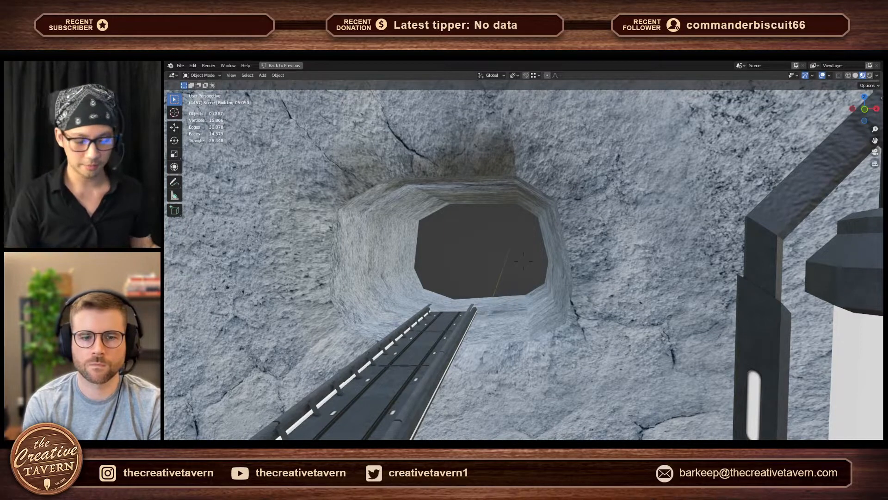
- Fly up to the tunnel mouth and down to the lower level to examine the rock openings, outer ring and hub supports
{"action": "key", "text": "w"}
{"action": "key", "text": "a"}
{"action": "key", "text": "d"}
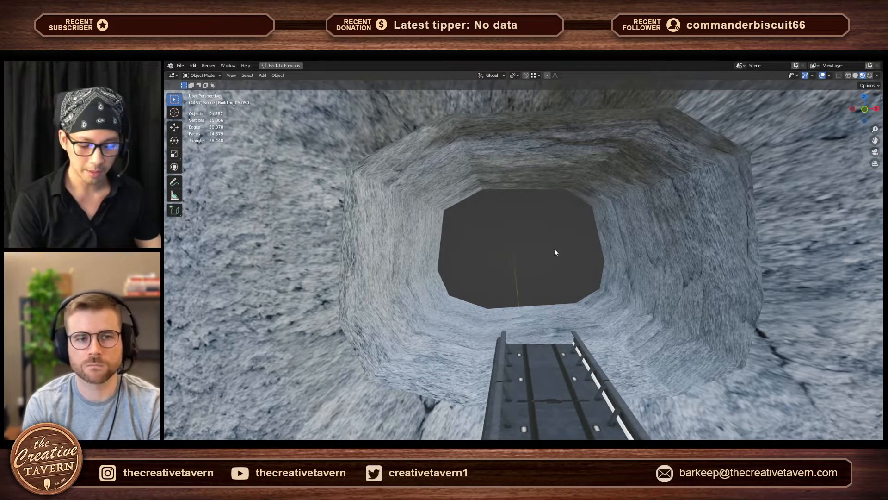
{"action": "key", "text": "shift+grave"}
{"action": "key", "text": "w"}
{"action": "key", "text": "w"}
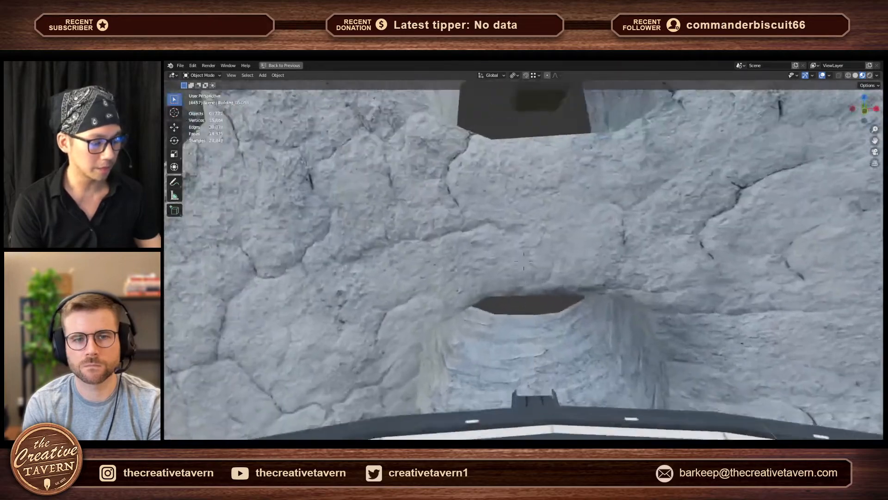
{"action": "key", "text": "w"}
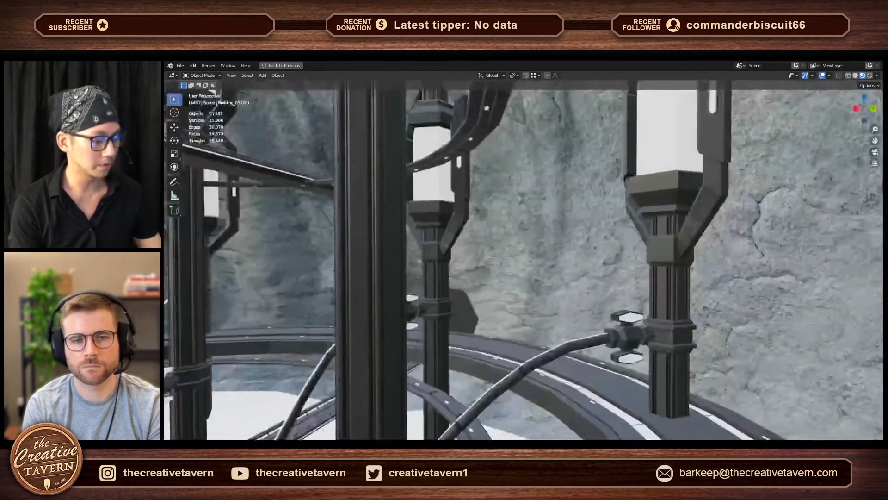
{"action": "key", "text": "w"}
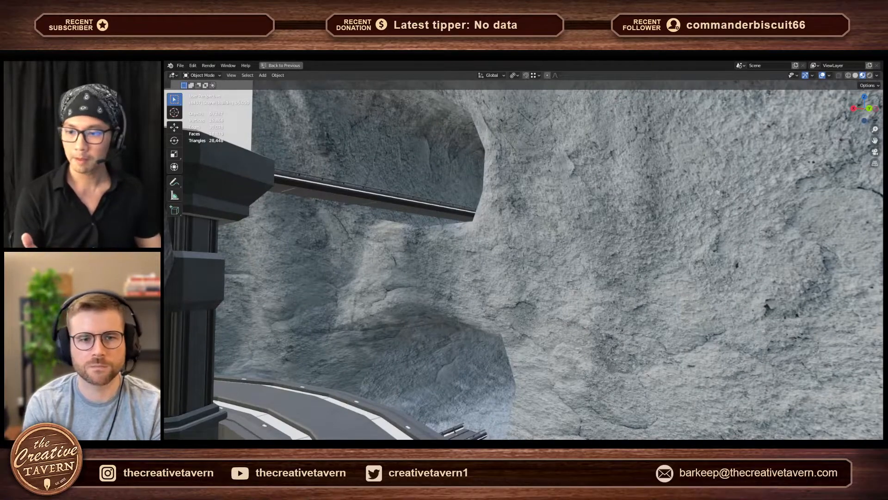
{"action": "key", "text": "w"}
{"action": "key", "text": "w"}
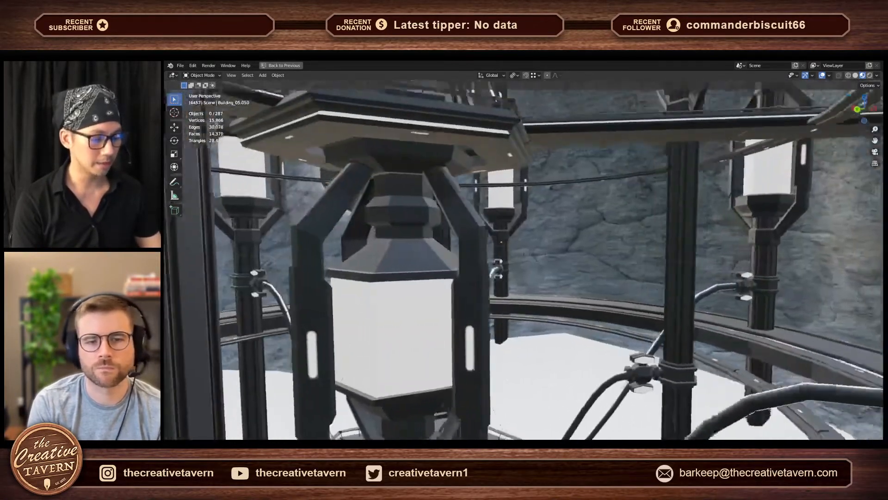
- Pull back above the scene and circle it to examine the whole layout of columns, rings, bridges and tunnels
{"action": "key", "text": "s"}
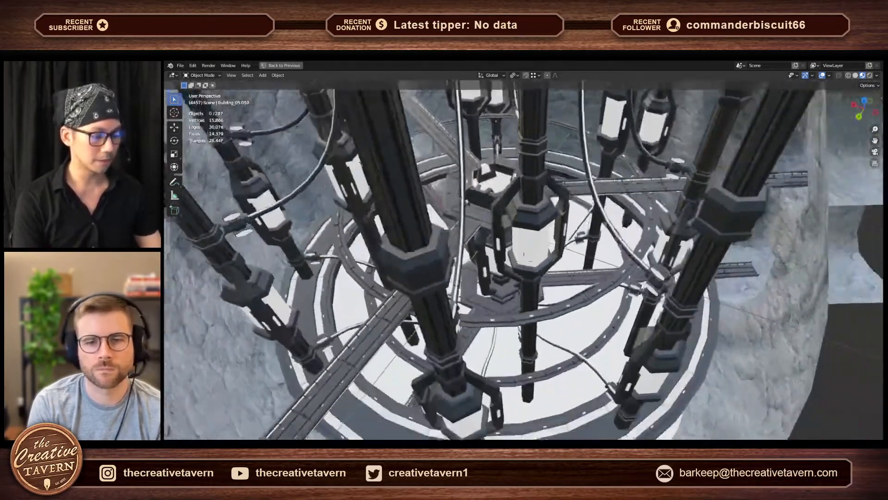
{"action": "key", "text": "s"}
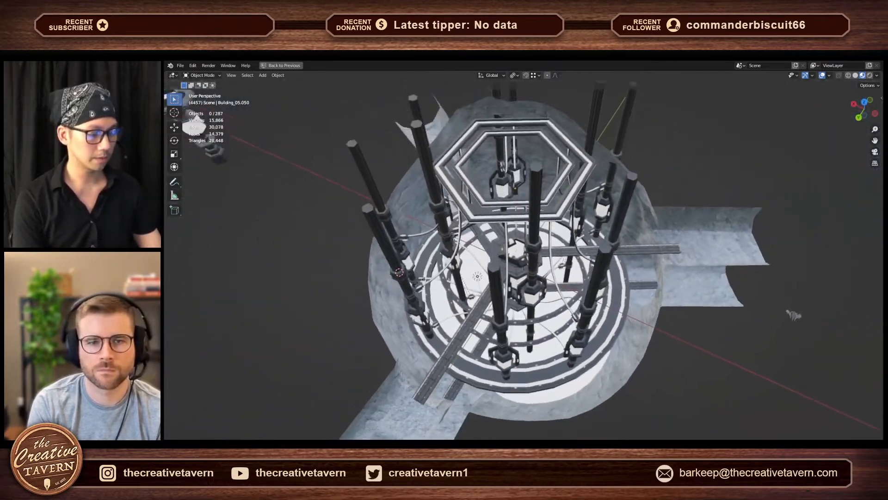
{"action": "key", "text": "a"}
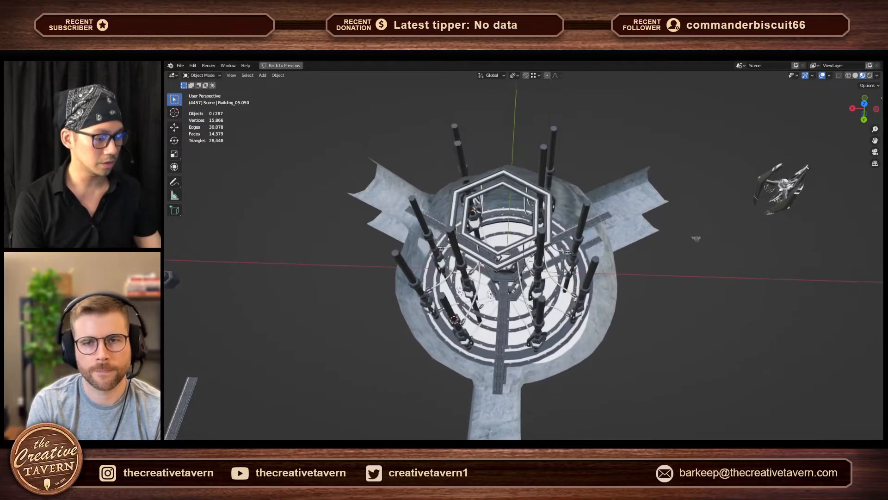
{"action": "key", "text": "a"}
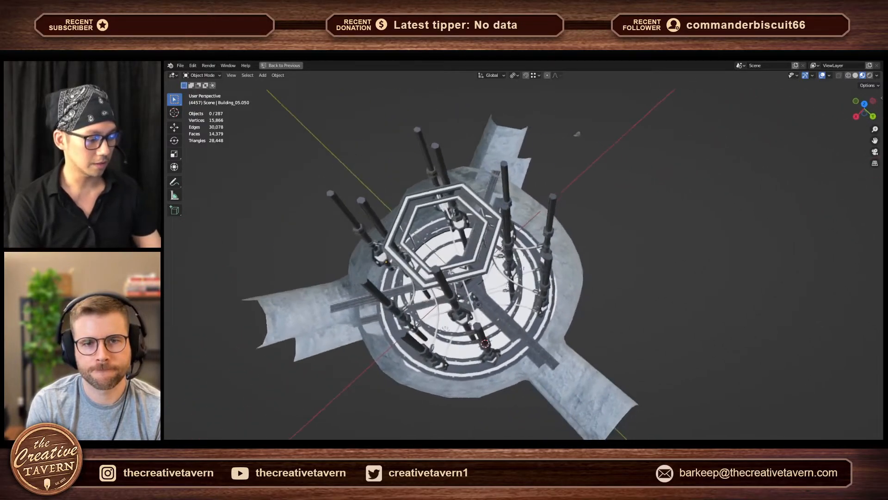
{"action": "key", "text": "a"}
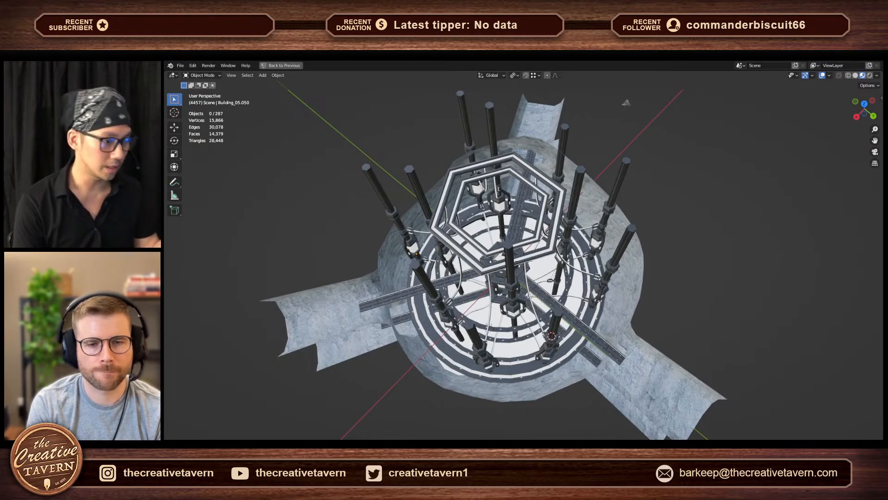
{"action": "key", "text": "d"}
{"action": "key", "text": "w"}
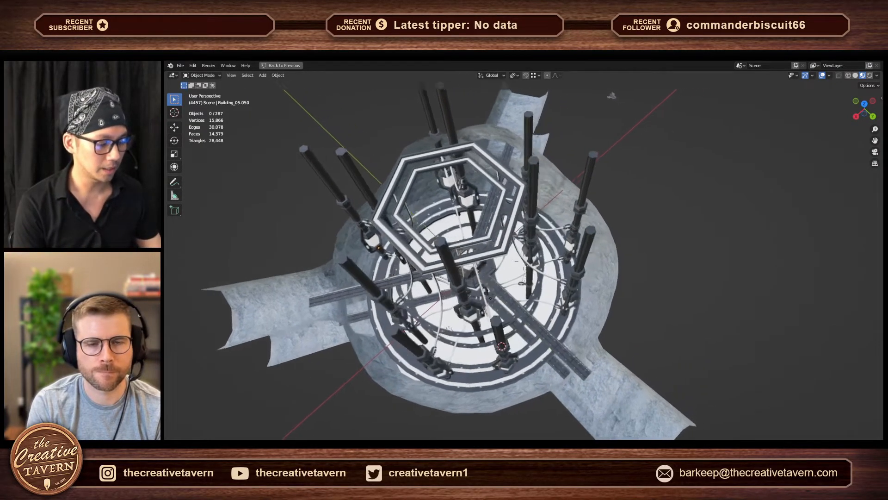
{"action": "key", "text": "d"}
{"action": "key", "text": "w"}
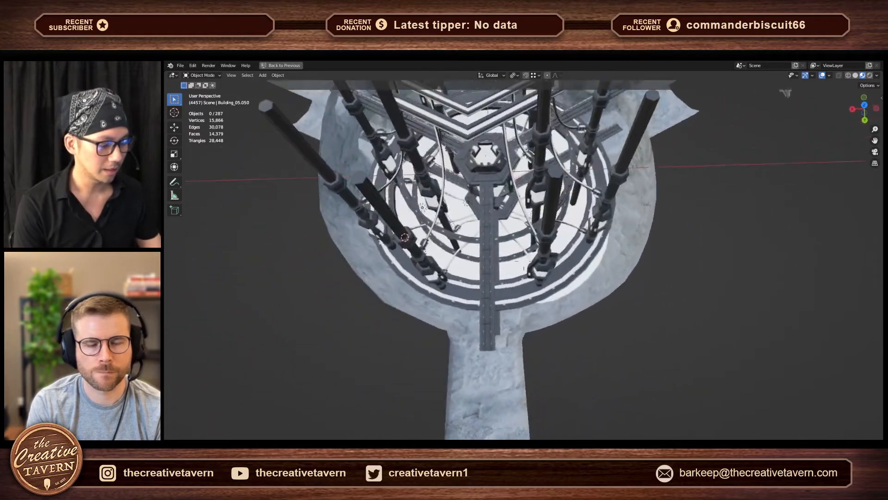
- Fly down along the bridge and back into the tunnel, viewing the hub through its opening before re-entering the chamber
{"action": "key", "text": "w"}
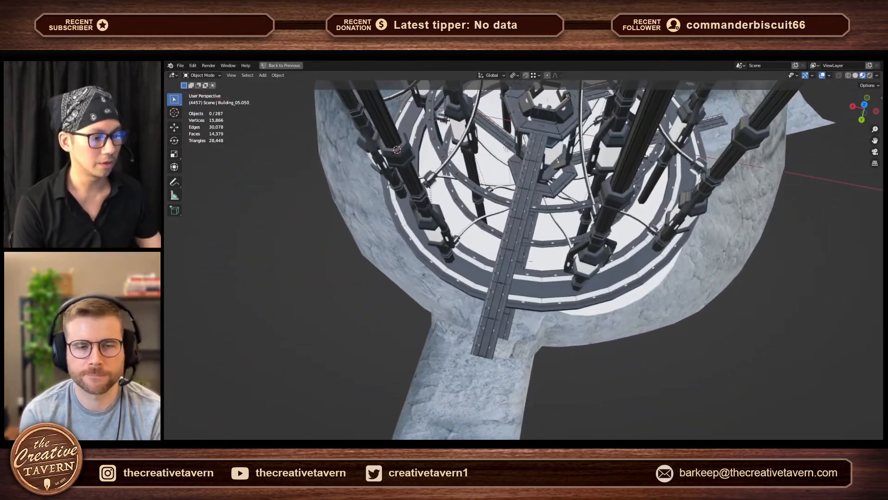
{"action": "key", "text": "w"}
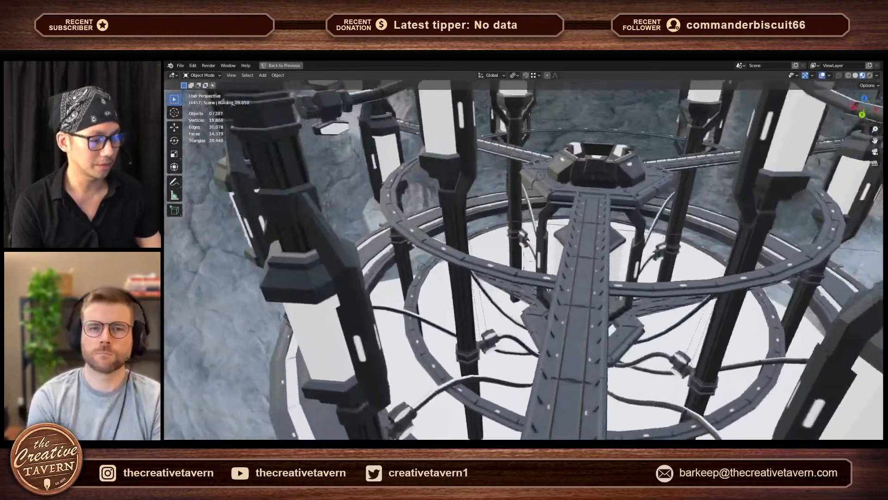
{"action": "key", "text": "s"}
{"action": "key", "text": "w"}
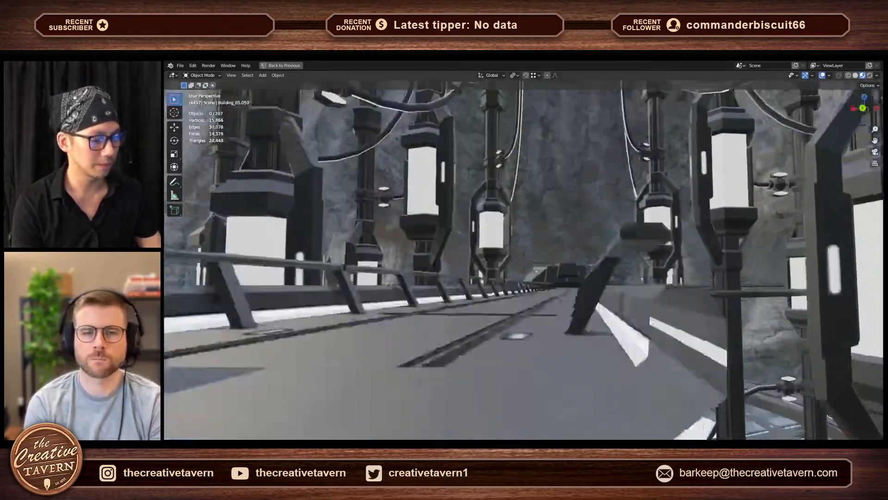
{"action": "key", "text": "w"}
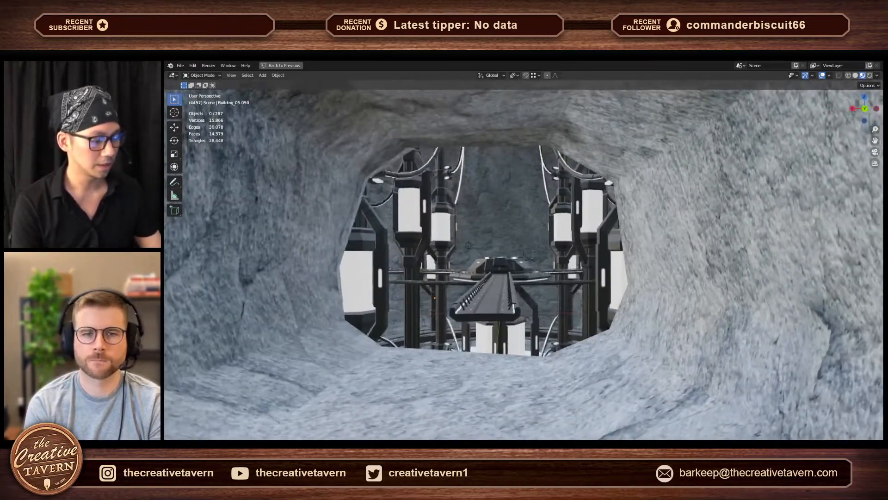
{"action": "key", "text": "s"}
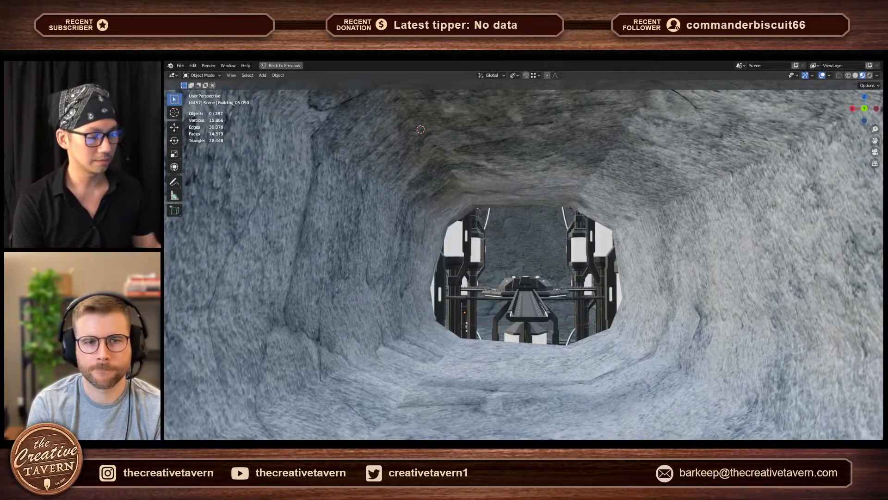
{"action": "key", "text": "w"}
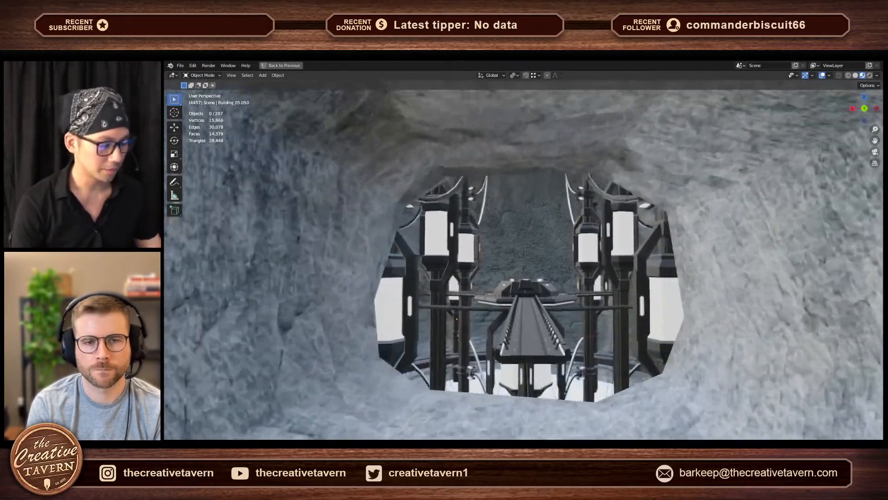
{"action": "key", "text": "w"}
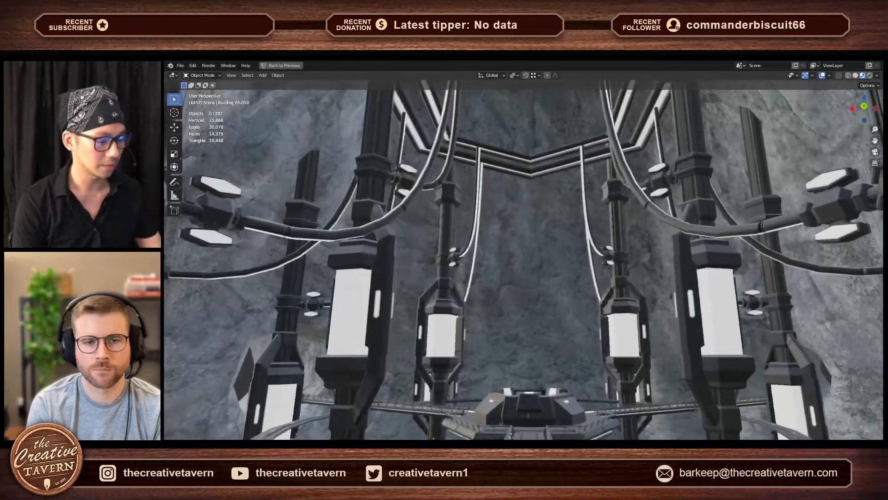
- Look up inside the chamber to examine the hexagonal ceiling rings, the hanging cables and the rock opening above
{"action": "key", "text": "w"}
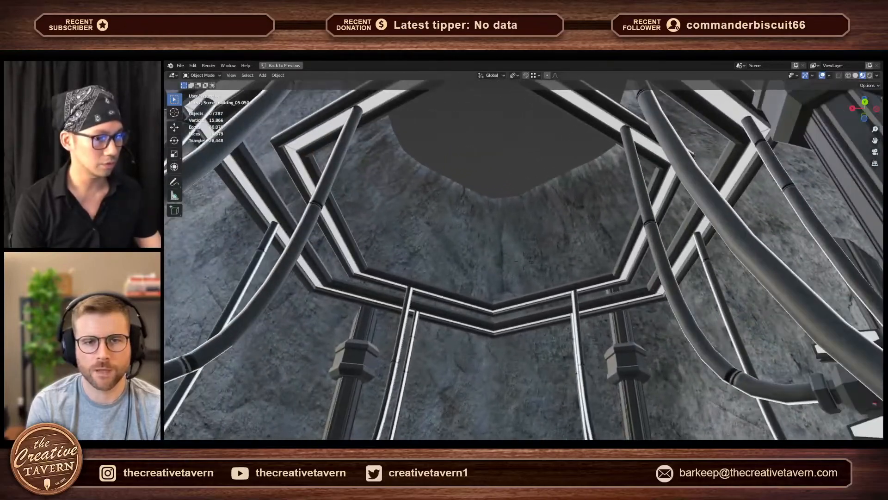
{"action": "key", "text": "s"}
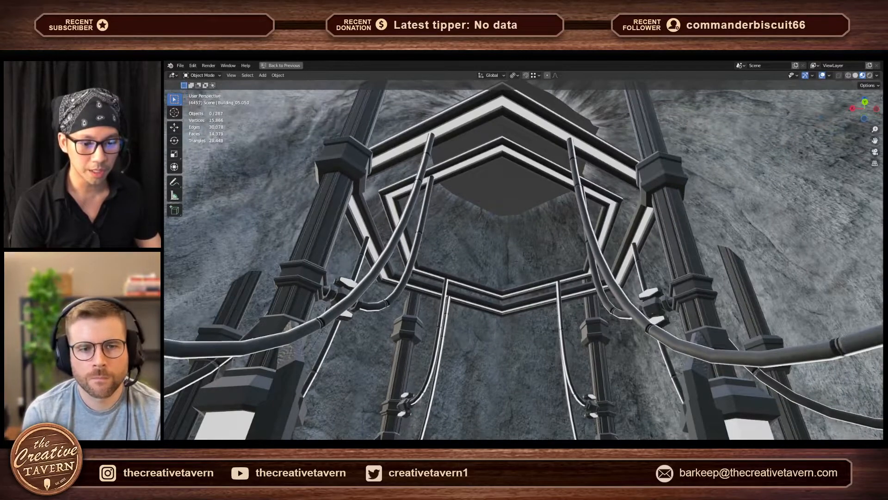
{"action": "key", "text": "s"}
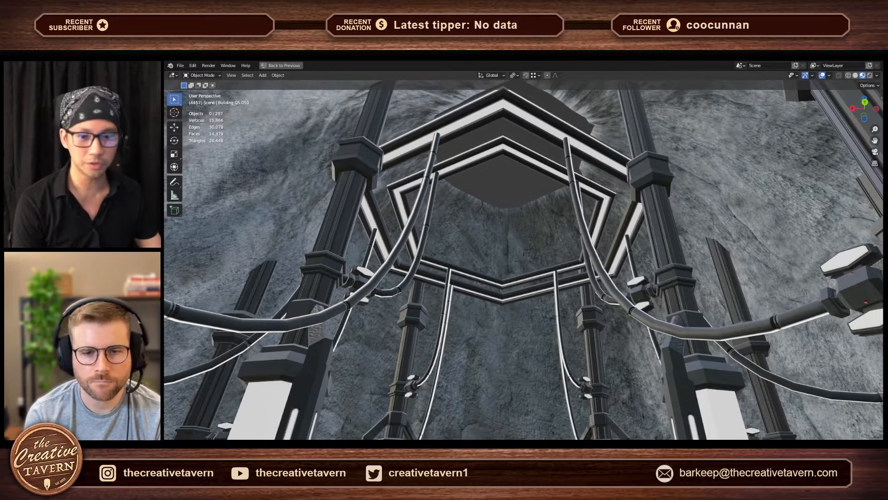
{"action": "key", "text": "Escape"}
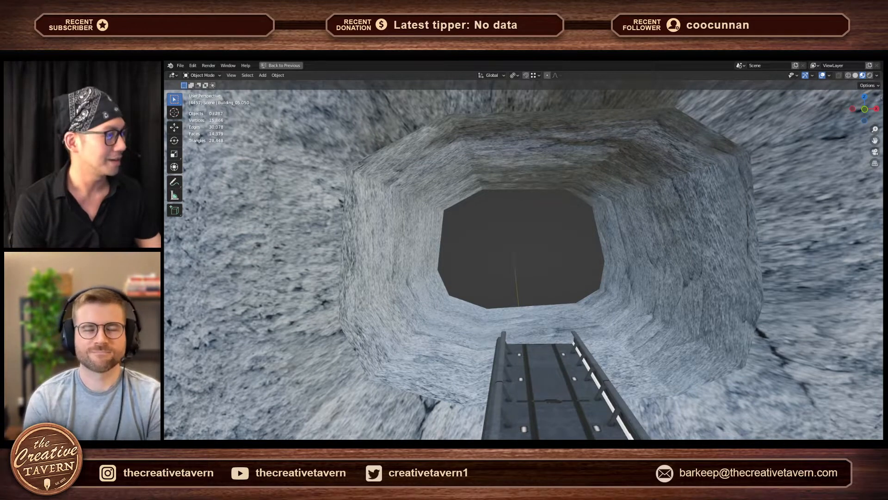
- Fly from the tunnel end of the bridge up past the columns and back out above the rock shell
{"action": "key", "text": "shift+grave"}
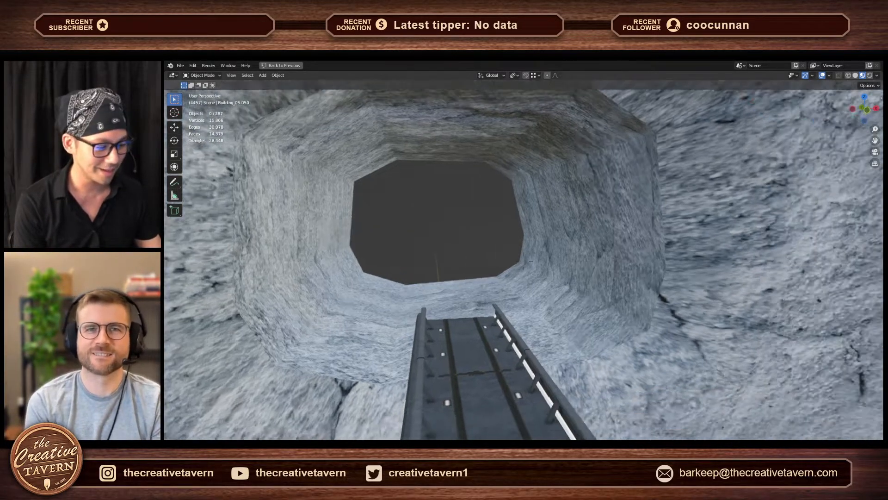
{"action": "key", "text": "w"}
{"action": "key", "text": "d"}
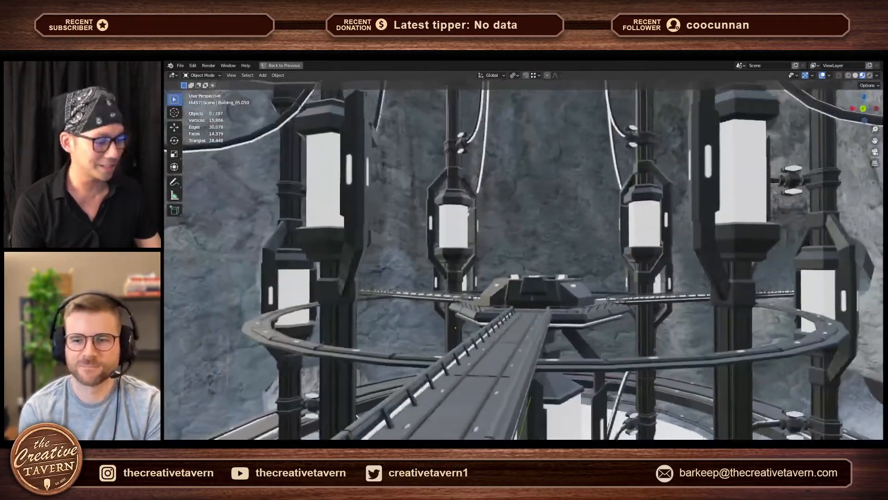
{"action": "key", "text": "e"}
{"action": "key", "text": "s"}
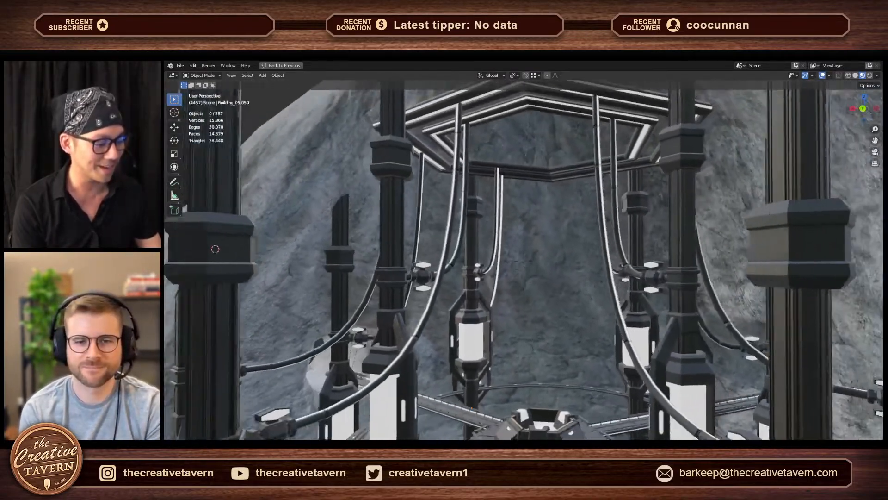
{"action": "key", "text": "s"}
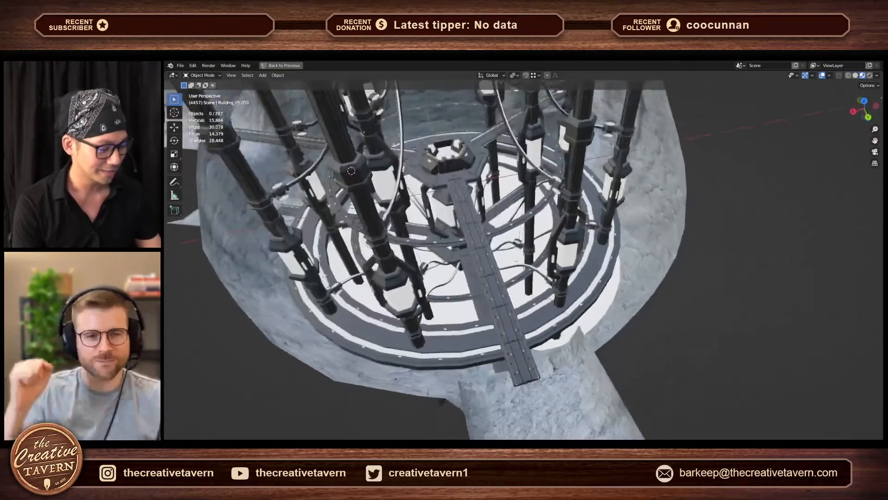
- Circle the chamber from above to examine the round floor, the bridges and the open tunnel sections
{"action": "key", "text": "a"}
{"action": "key", "text": "w"}
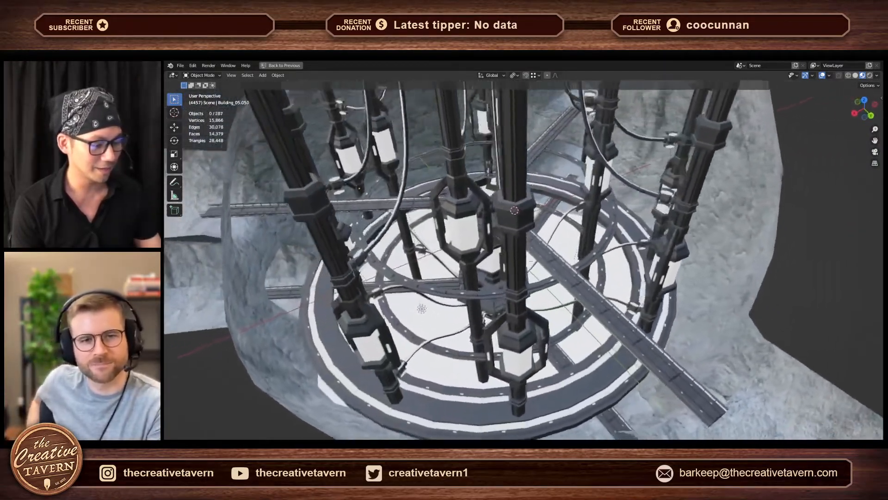
{"action": "key", "text": "s"}
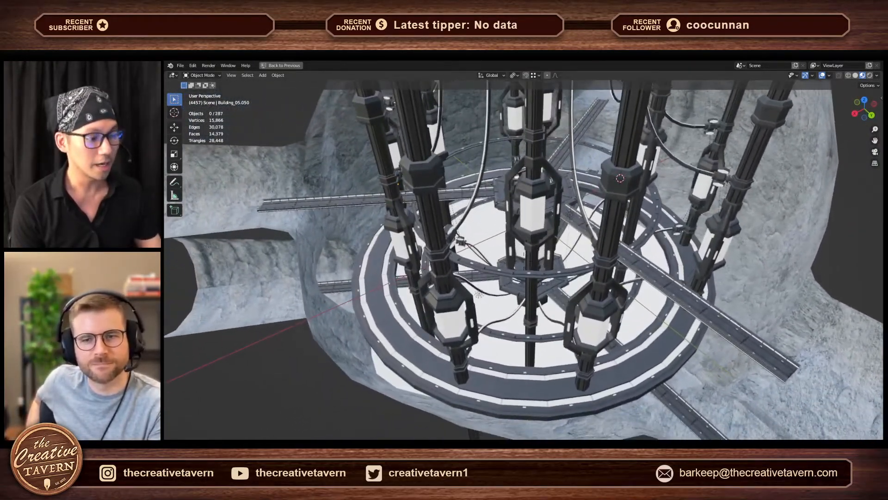
{"action": "key", "text": "a"}
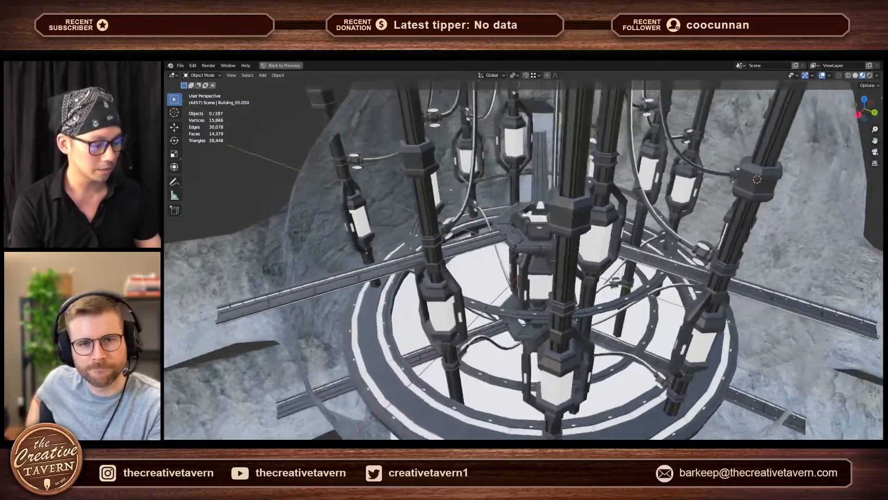
{"action": "key", "text": "s"}
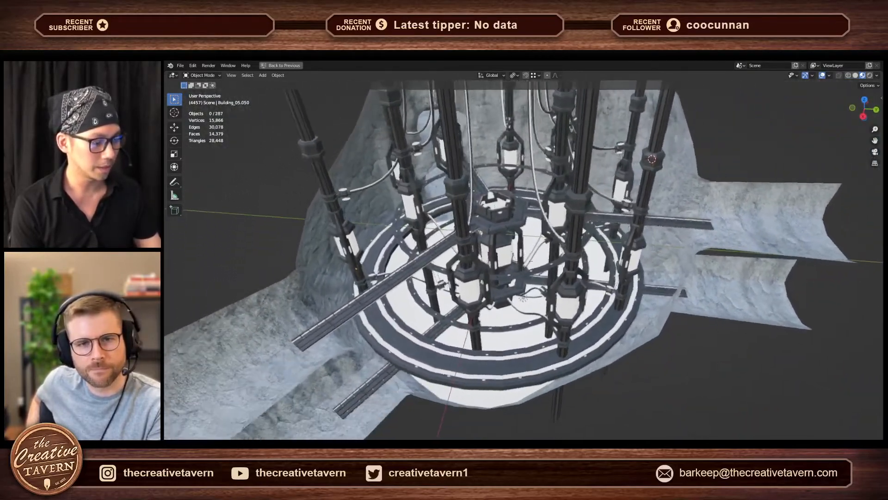
{"action": "key", "text": "d"}
{"action": "key", "text": "q"}
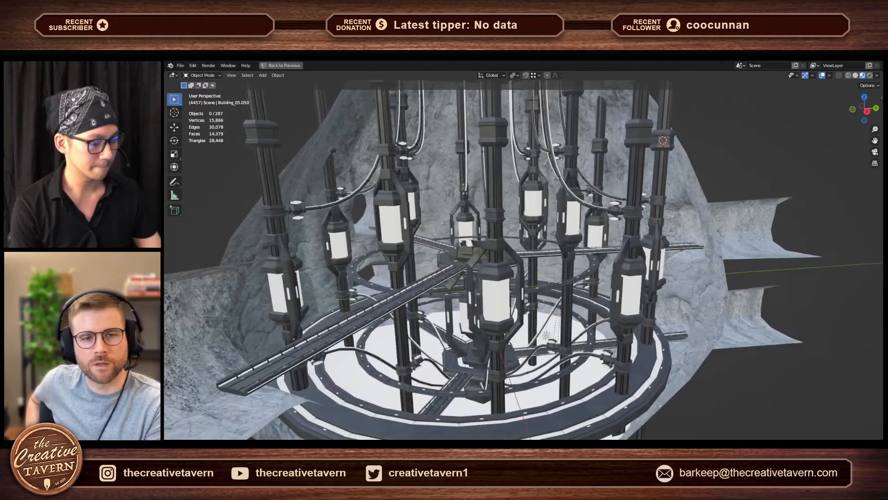
- Fly in among the lit columns and settle on a view along the bridge toward the central hub
{"action": "key", "text": "w"}
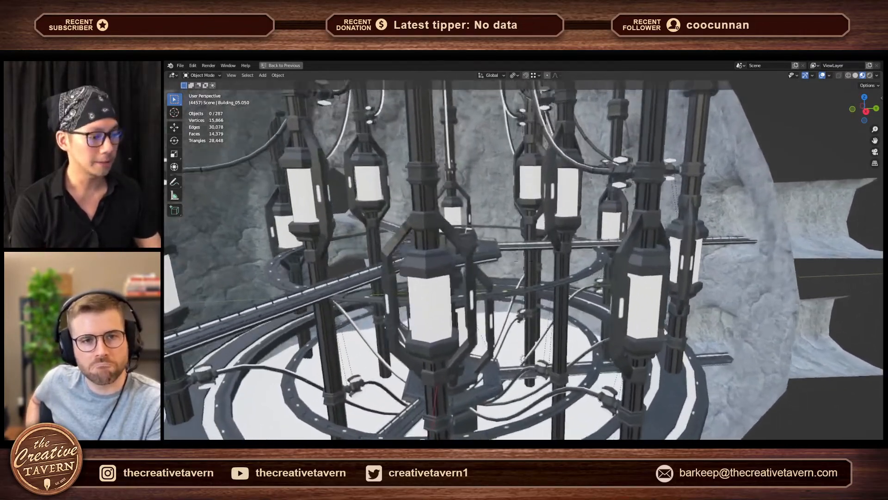
{"action": "key", "text": "a"}
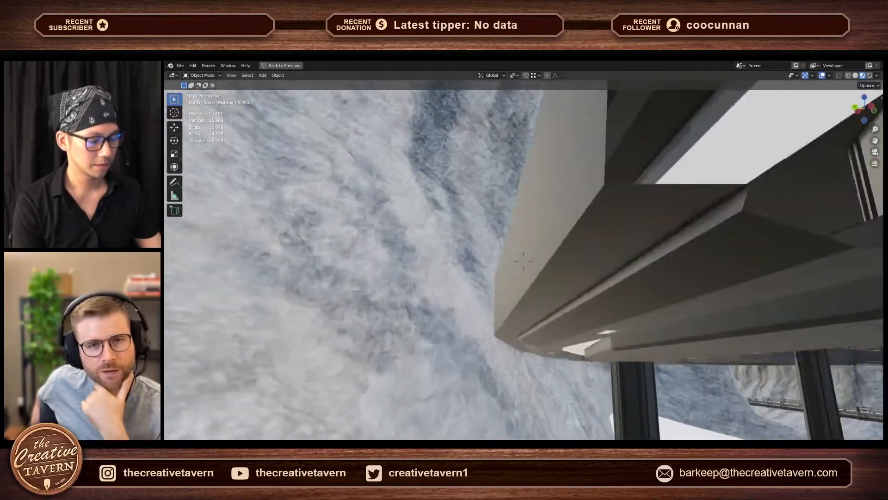
{"action": "key", "text": "w"}
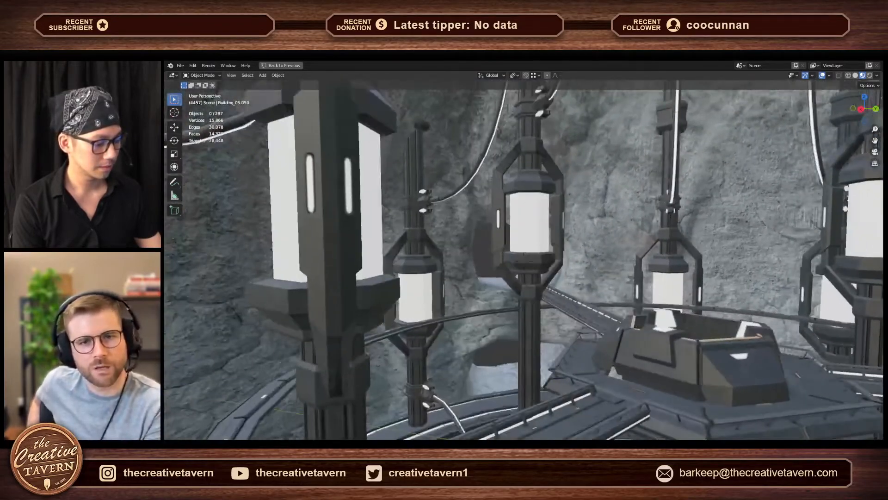
{"action": "key", "text": "s"}
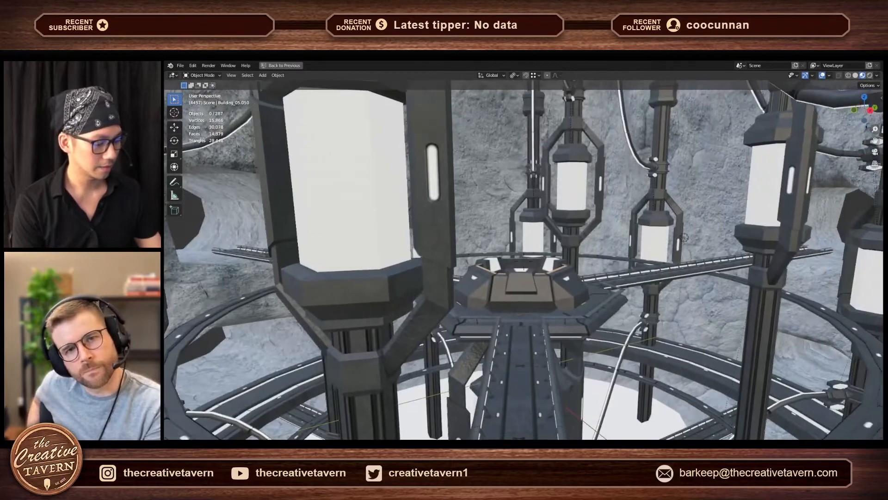
{"action": "key", "text": "w"}
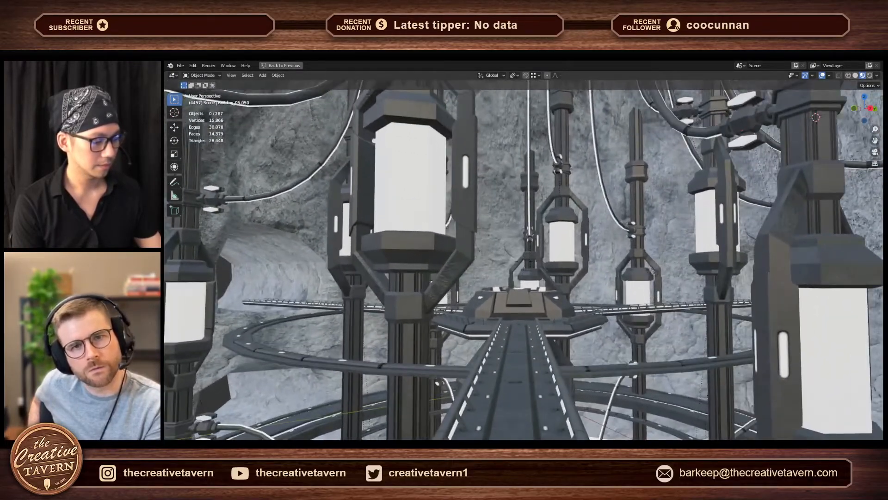
{"action": "left_click", "coordinate": [524, 263]}
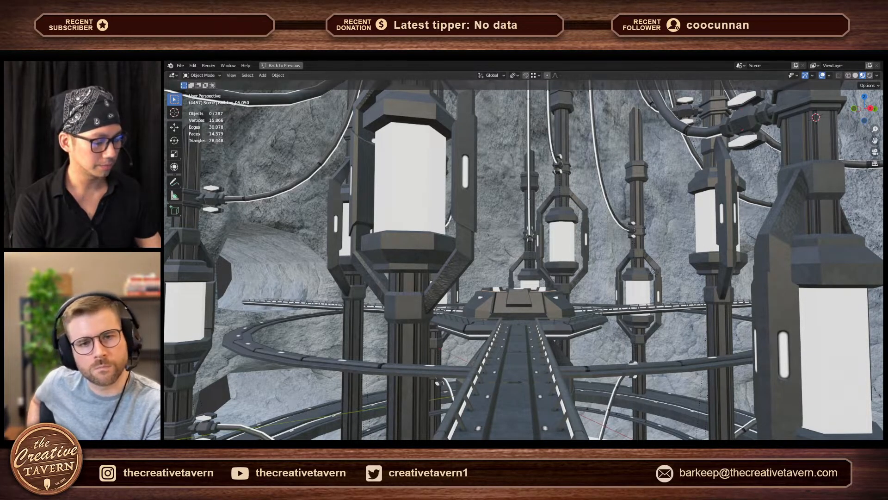
- Switch to Unity, move past the kit parts to empty ground, and unhide the Boss (1) and FBX_SC05_Scene objects
{"action": "left_click", "coordinate": [558, 446]}
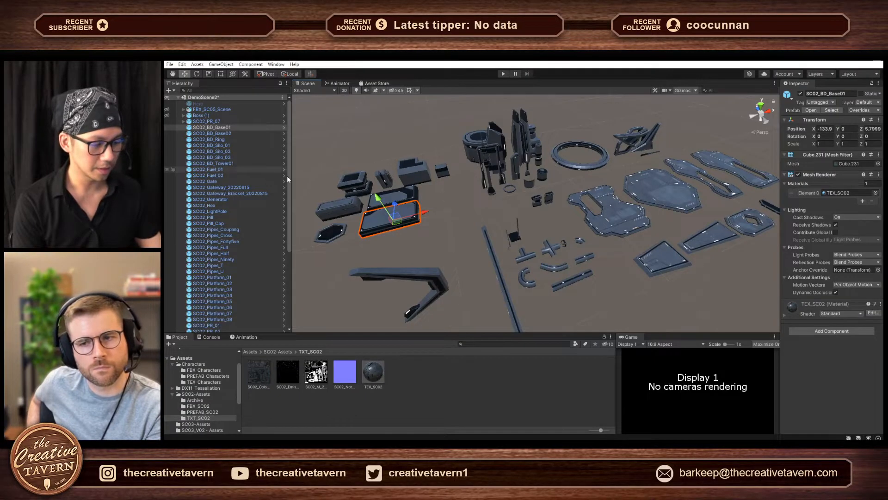
{"action": "mouse_move", "coordinate": [544, 214]}
{"action": "middle_mouse_down"}
{"action": "mouse_move", "coordinate": [551, 212]}
{"action": "mouse_move", "coordinate": [470, 230]}
{"action": "middle_mouse_up"}
{"action": "middle_click_drag", "start_coordinate": [527, 176], "coordinate": [350, 272]}
{"action": "middle_click_drag", "start_coordinate": [419, 251], "coordinate": [334, 272]}
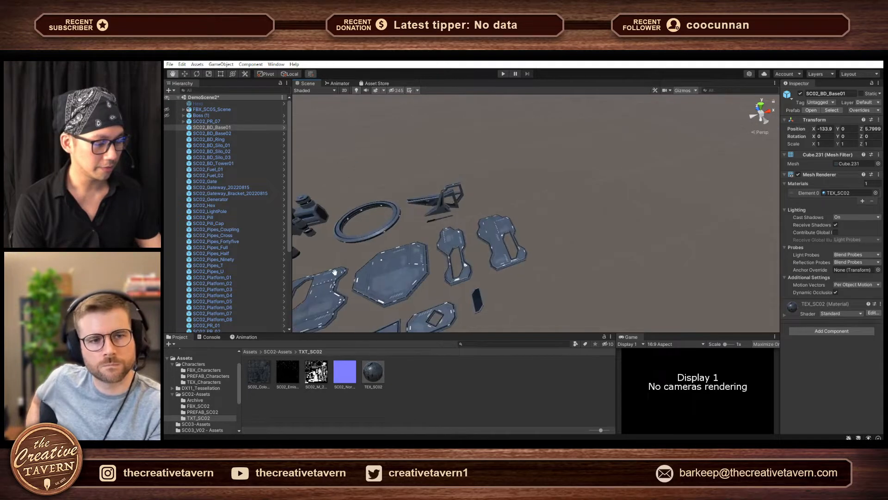
{"action": "mouse_move", "coordinate": [549, 203]}
{"action": "middle_mouse_down"}
{"action": "mouse_move", "coordinate": [474, 240]}
{"action": "mouse_move", "coordinate": [328, 280]}
{"action": "middle_mouse_up"}
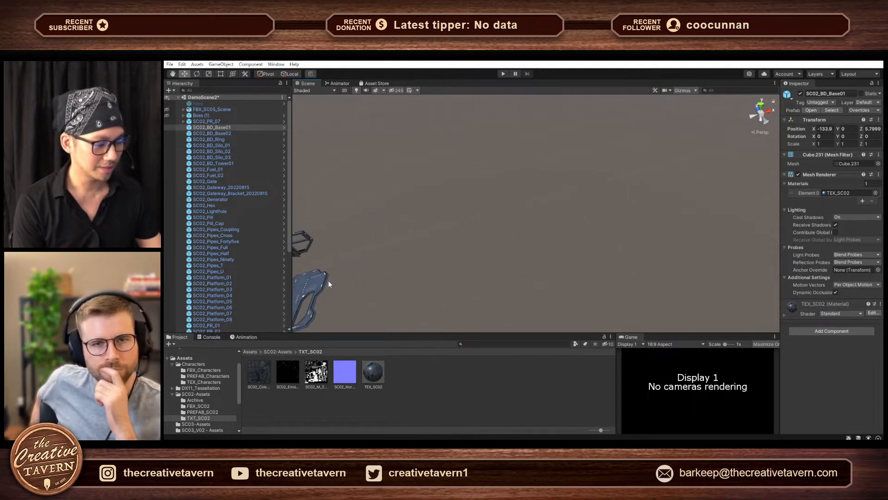
{"action": "left_click", "coordinate": [166, 115]}
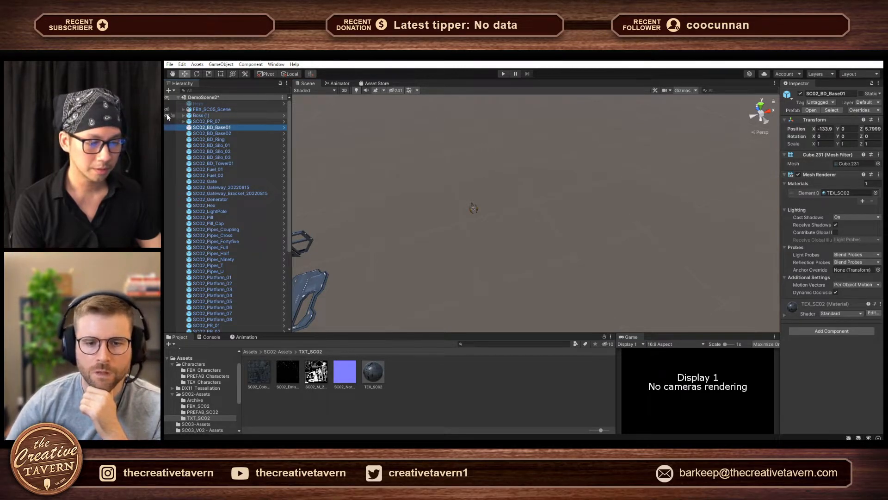
{"action": "left_click", "coordinate": [167, 111]}
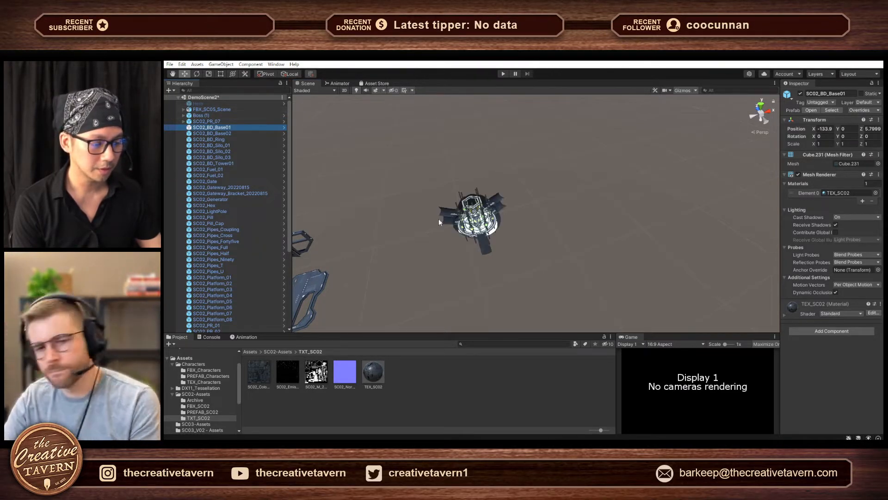
- Select the FBX_SC05_Scene model and frame it in the viewport for a close look at the central hub
{"action": "right_click_drag", "start_coordinate": [442, 244], "coordinate": [398, 249]}
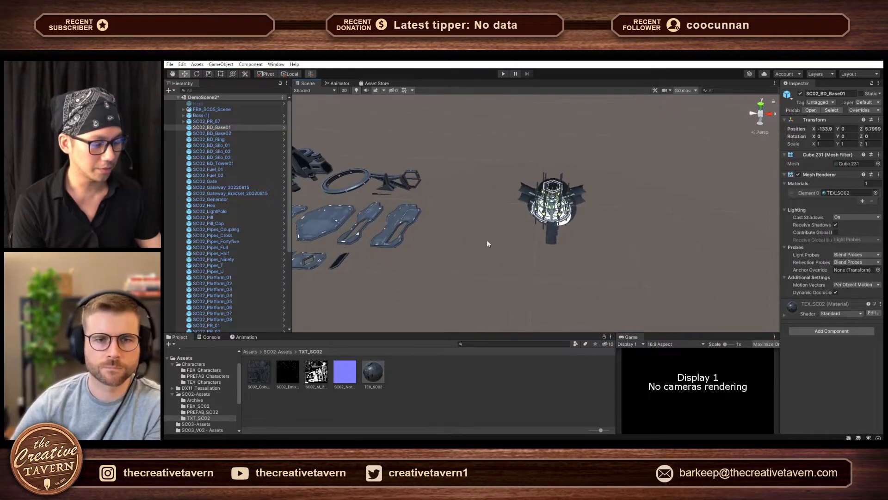
{"action": "left_click", "coordinate": [541, 223]}
{"action": "key", "text": "f"}
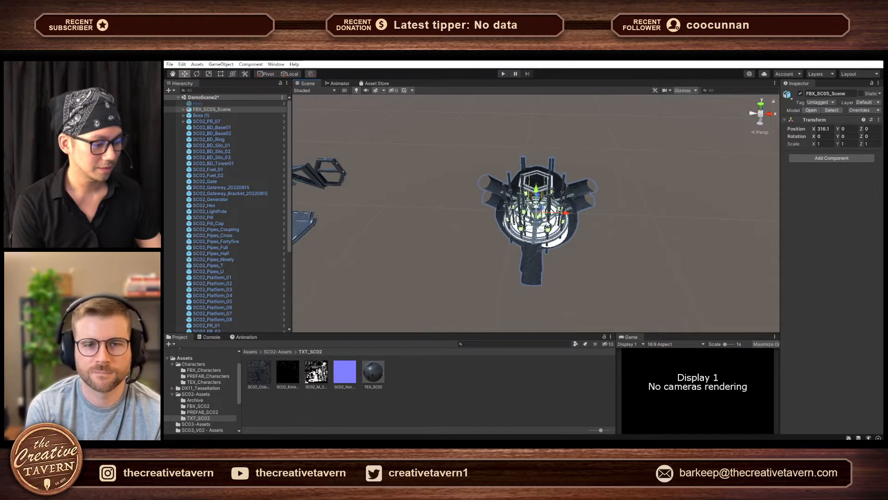
{"action": "scroll", "coordinate": [544, 223], "scroll_direction": "up", "scroll_amount": 10}
{"action": "scroll", "coordinate": [545, 235], "scroll_direction": "down", "scroll_amount": 10}
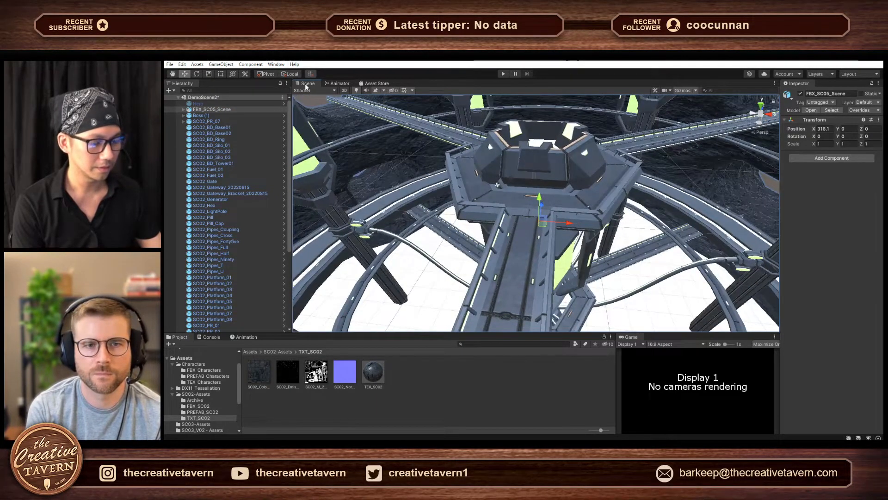
- Detach the Scene view into its own floating window and enlarge it over most of the editor
{"action": "left_click_drag", "start_coordinate": [306, 85], "coordinate": [324, 148]}
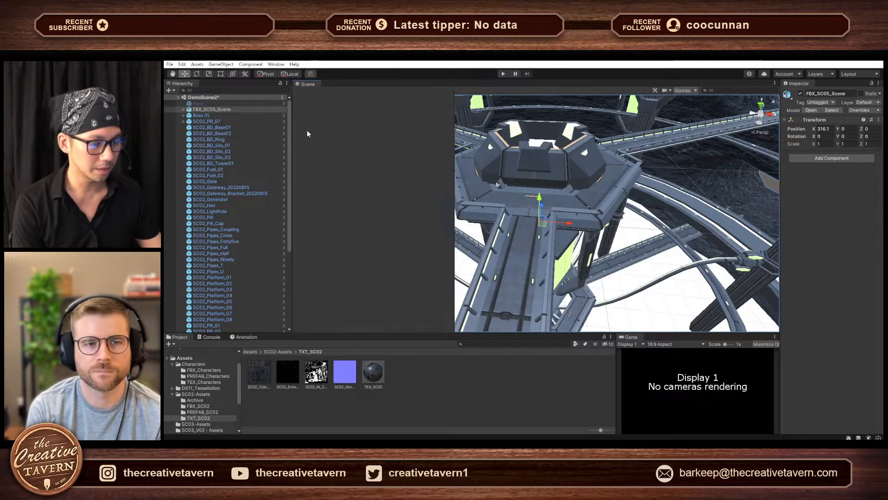
{"action": "left_click_drag", "start_coordinate": [378, 205], "coordinate": [321, 113]}
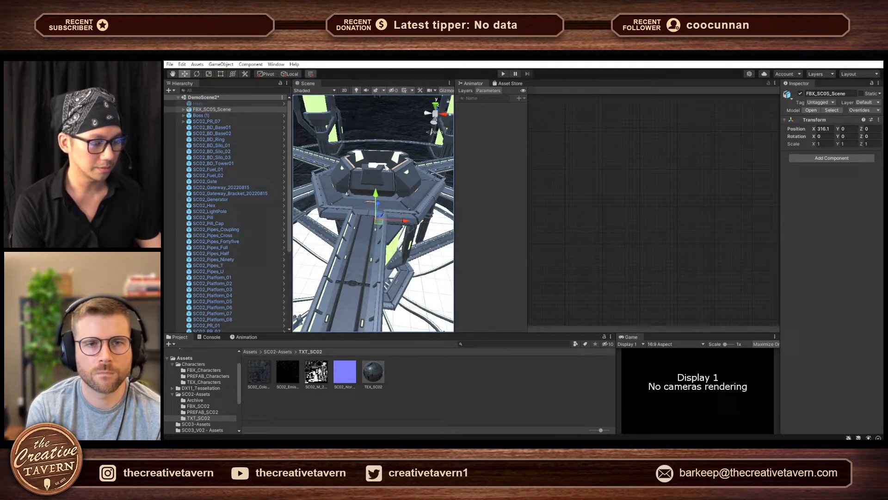
{"action": "left_click_drag", "start_coordinate": [312, 98], "coordinate": [330, 160]}
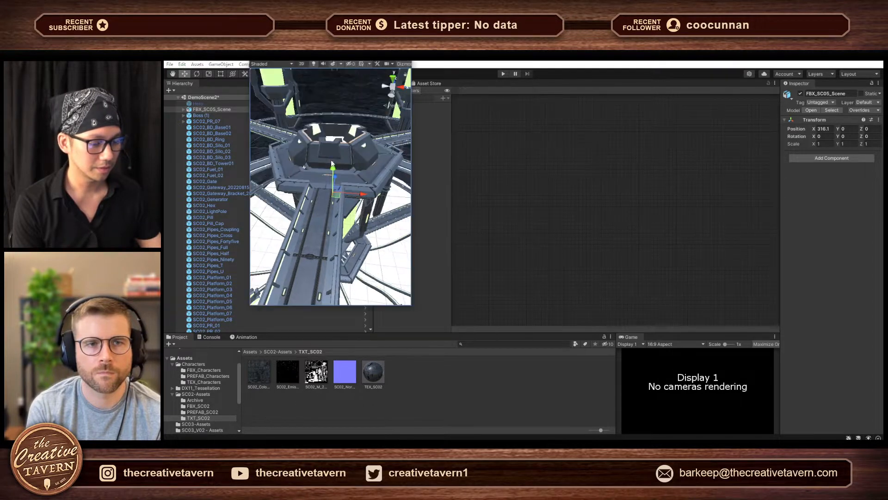
{"action": "left_click", "coordinate": [410, 304]}
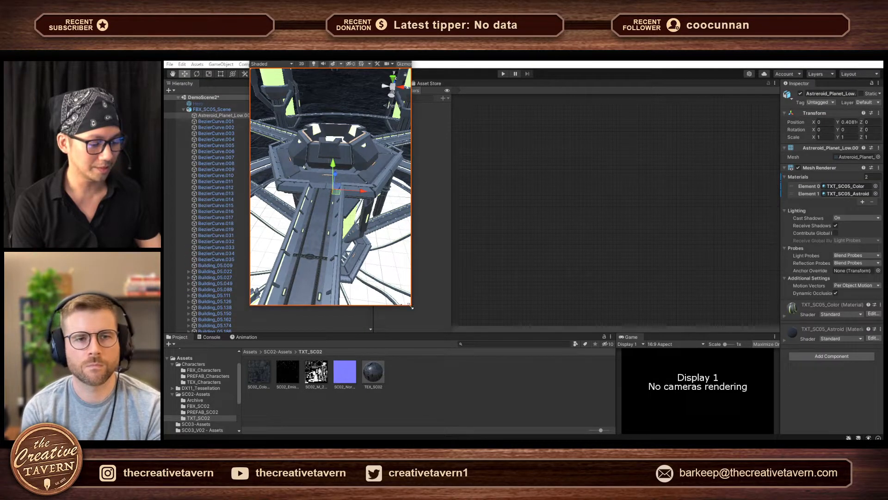
{"action": "left_click_drag", "start_coordinate": [412, 307], "coordinate": [849, 412]}
{"action": "left_click_drag", "start_coordinate": [544, 55], "coordinate": [521, 67]}
- Fly through the chamber and its tunnel to view the boss hanging above the hub from along the bridge
{"action": "key", "text": "s"}
{"action": "right_click_drag", "start_coordinate": [511, 228], "coordinate": [535, 129]}
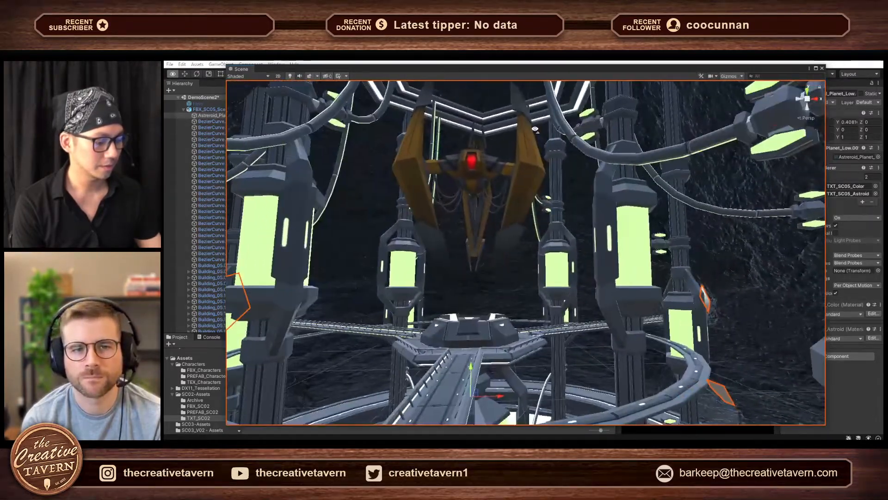
{"action": "mouse_move", "coordinate": [530, 338]}
{"action": "right_mouse_down"}
{"action": "mouse_move", "coordinate": [527, 310]}
{"action": "mouse_move", "coordinate": [530, 399]}
{"action": "mouse_move", "coordinate": [612, 415]}
{"action": "mouse_move", "coordinate": [572, 415]}
{"action": "mouse_move", "coordinate": [530, 349]}
{"action": "right_mouse_up"}
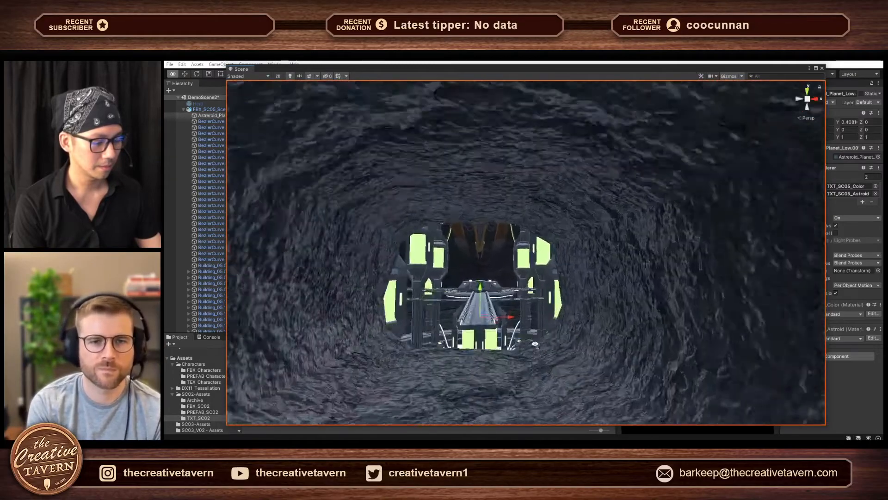
{"action": "scroll", "coordinate": [528, 345], "scroll_direction": "down", "scroll_amount": 3}
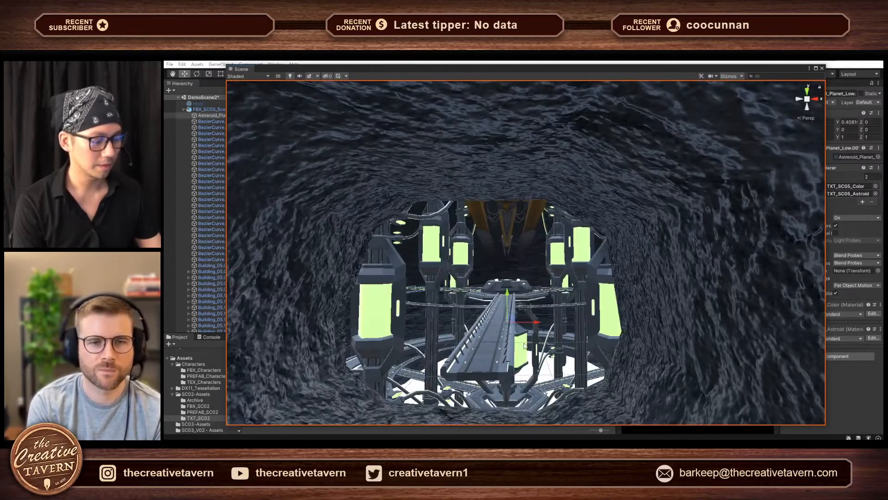
{"action": "mouse_move", "coordinate": [525, 345]}
{"action": "right_mouse_down"}
{"action": "mouse_move", "coordinate": [513, 326]}
{"action": "mouse_move", "coordinate": [525, 334]}
{"action": "right_mouse_up"}
{"action": "scroll", "coordinate": [518, 329], "scroll_direction": "up", "scroll_amount": 1}
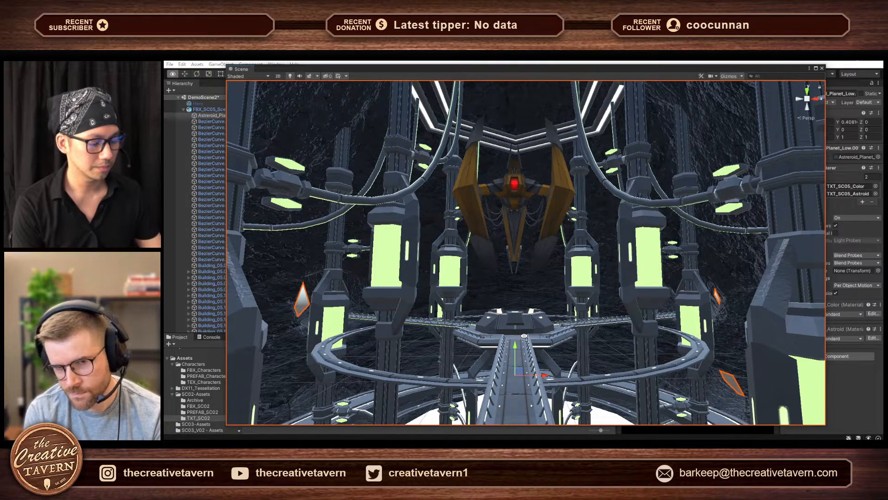
- Move in on the glowing pillars and toggle the asteroid shell's selection to examine the small opening in its wall
{"action": "right_click_drag", "start_coordinate": [524, 335], "coordinate": [484, 321]}
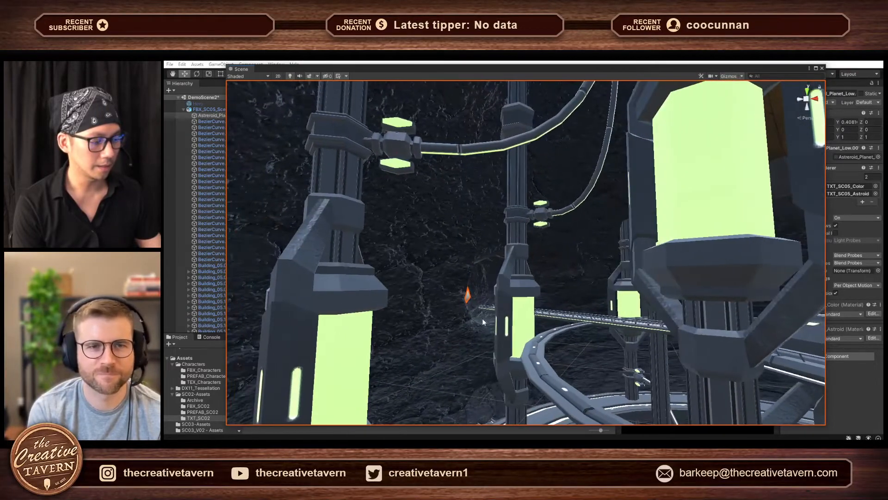
{"action": "left_click", "coordinate": [467, 294]}
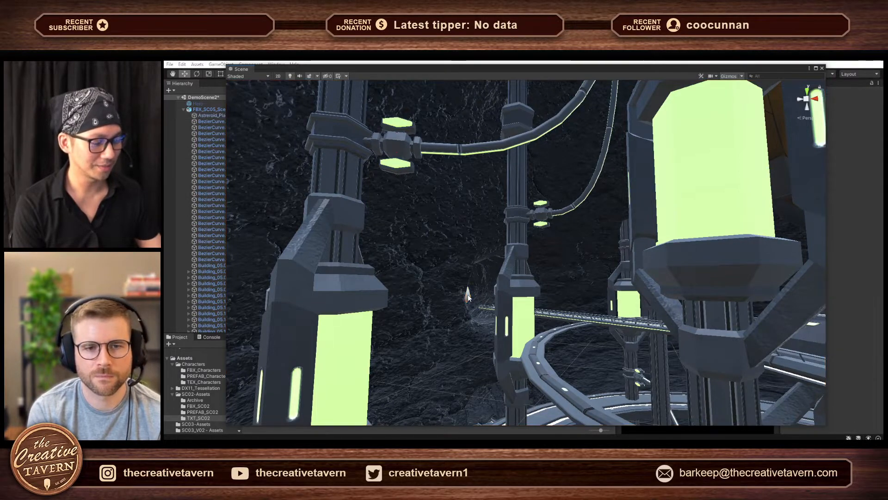
{"action": "left_click", "coordinate": [444, 316]}
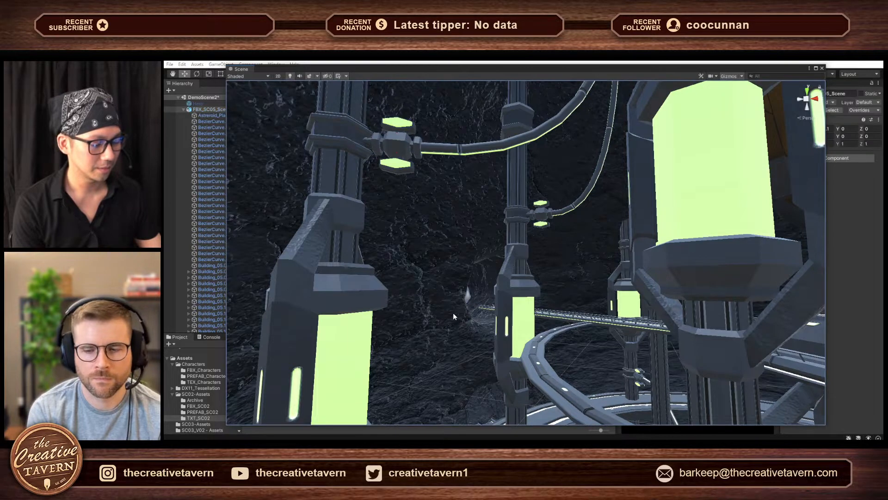
{"action": "left_click", "coordinate": [464, 306]}
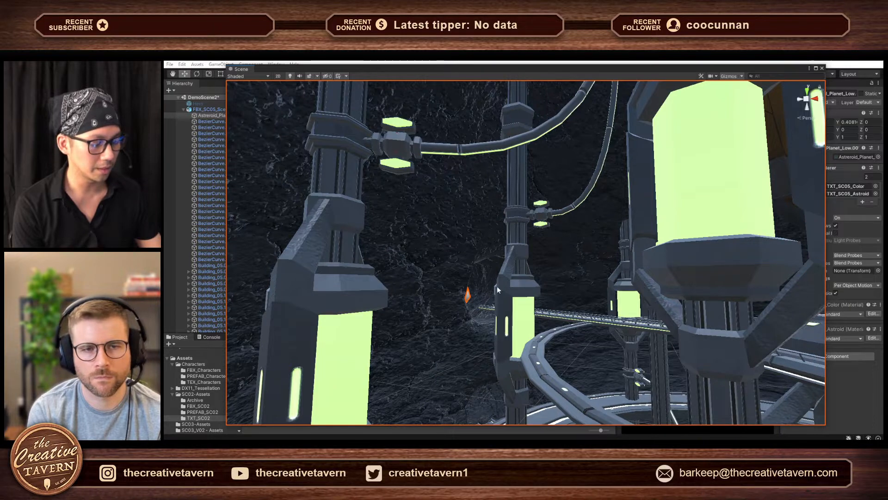
{"action": "left_click", "coordinate": [469, 298]}
- Fly past the central hub to view the bridge tunnel, and check the selection of the pillar caps beside its opening
{"action": "right_click_drag", "start_coordinate": [469, 306], "coordinate": [549, 300]}
{"action": "key", "text": "w"}
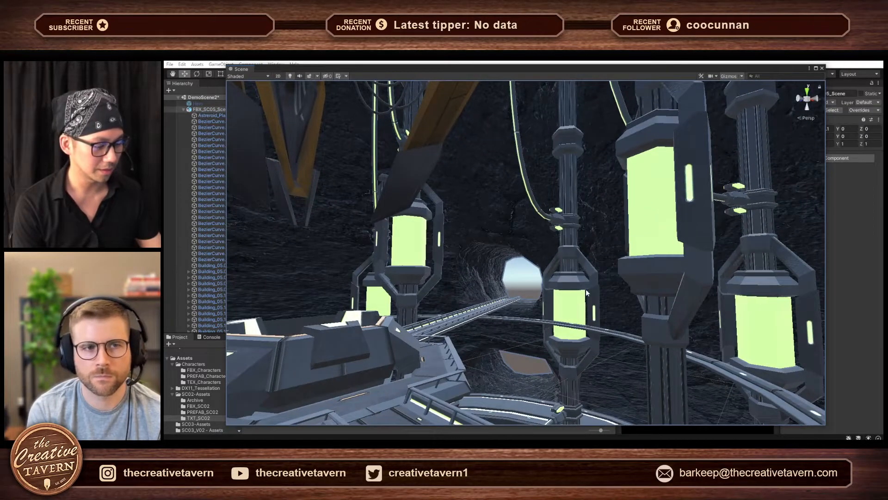
{"action": "left_click", "coordinate": [585, 289]}
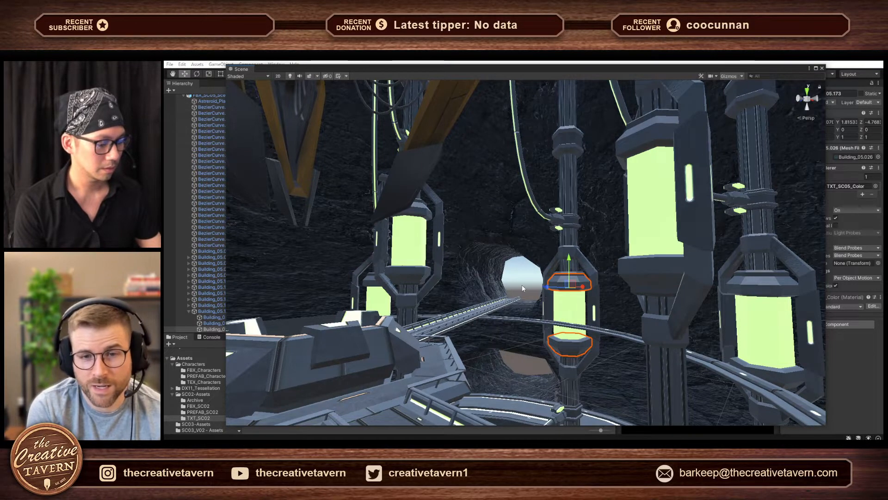
{"action": "left_click", "coordinate": [564, 284]}
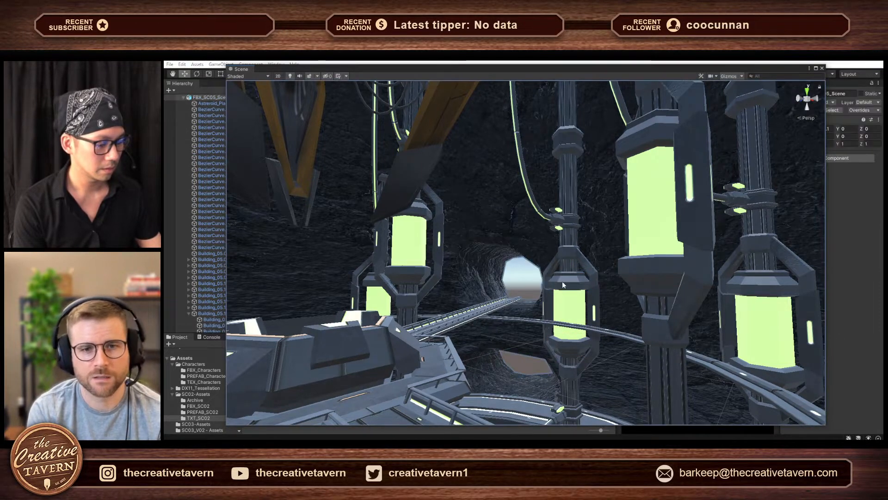
{"action": "left_click", "coordinate": [571, 282]}
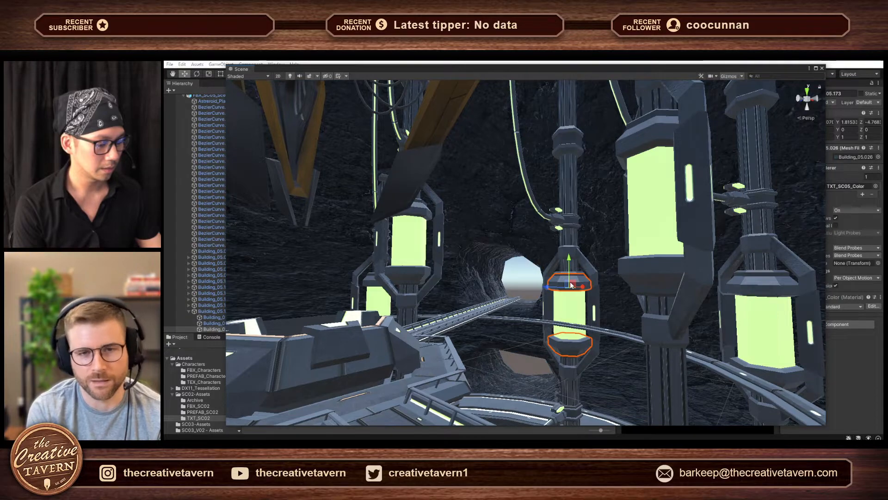
{"action": "left_click", "coordinate": [532, 285]}
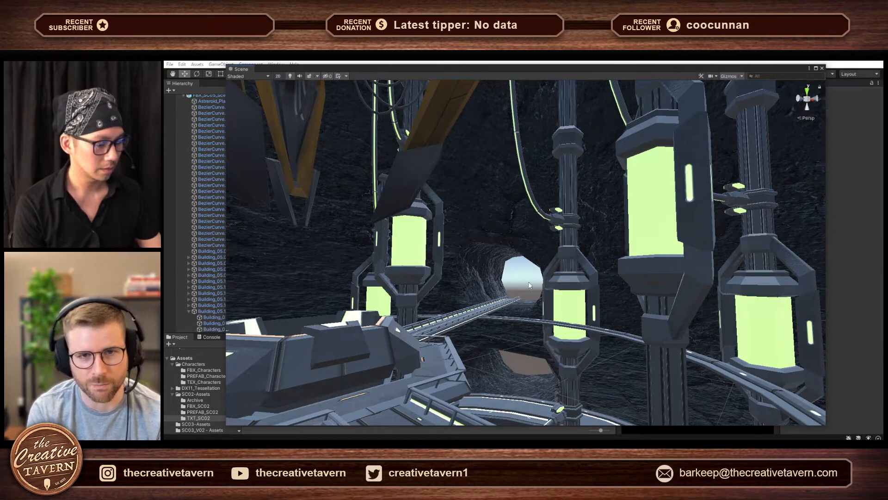
- Fly around the chamber to view the hanging boss, the hub's underside with its ring walkway, and the cable-linked pillars
{"action": "key", "text": "d"}
{"action": "right_click_drag", "start_coordinate": [550, 290], "coordinate": [380, 307]}
{"action": "key", "text": "w"}
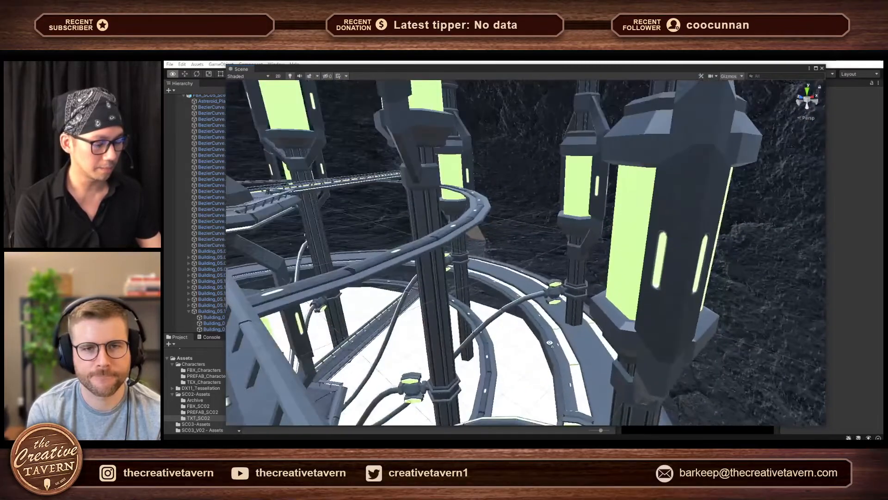
{"action": "right_click_drag", "start_coordinate": [550, 342], "coordinate": [482, 324]}
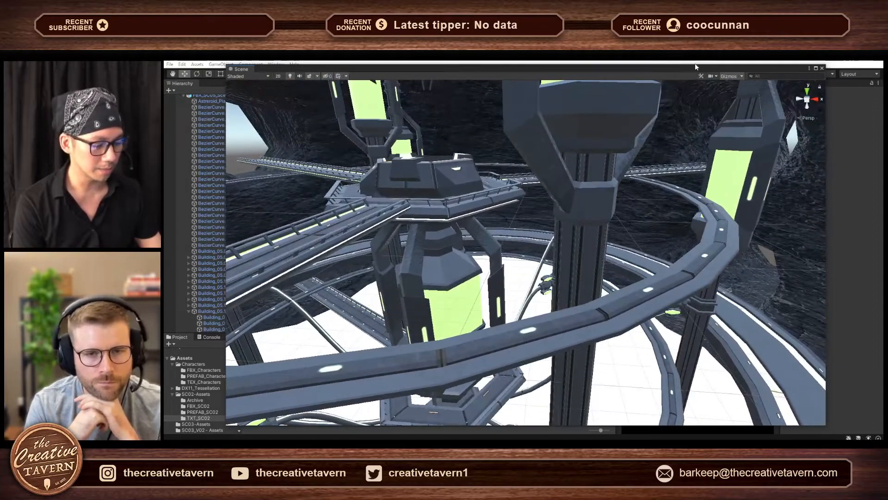
{"action": "right_click_drag", "start_coordinate": [572, 216], "coordinate": [438, 85]}
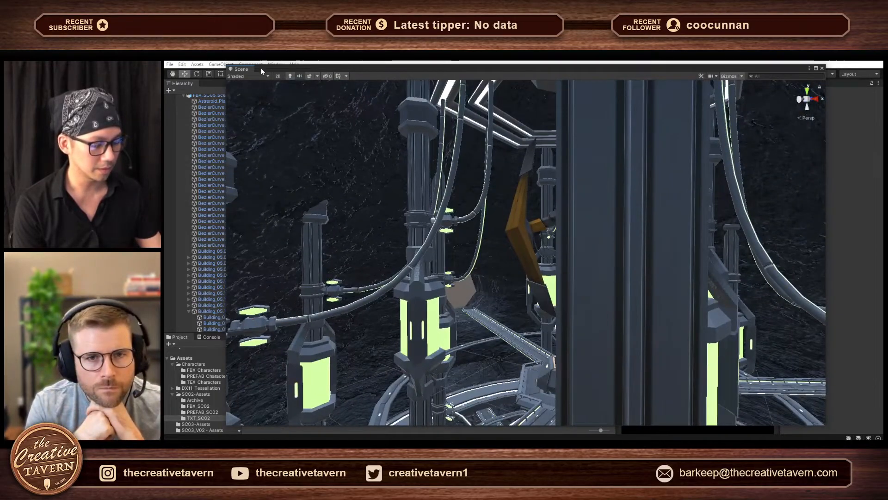
- Dock the floating Scene view back beside the Animator and widen it by narrowing the Hierarchy
{"action": "left_click_drag", "start_coordinate": [237, 70], "coordinate": [487, 229]}
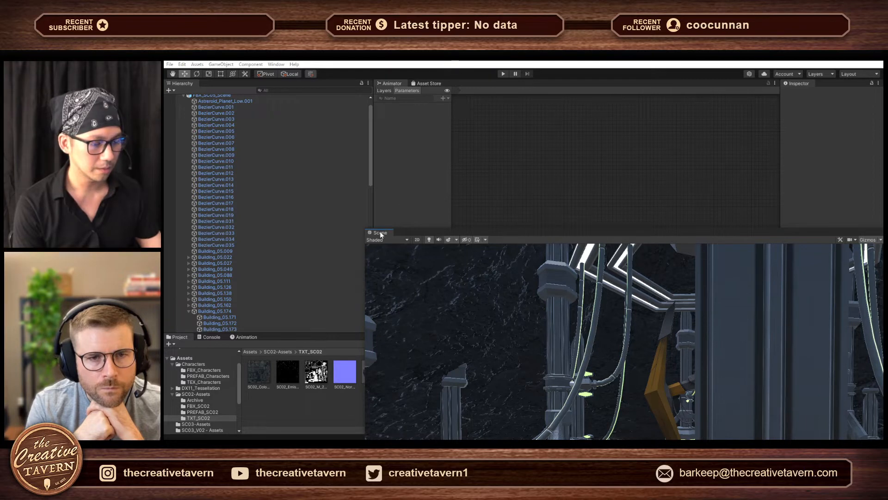
{"action": "left_click_drag", "start_coordinate": [380, 233], "coordinate": [392, 84]}
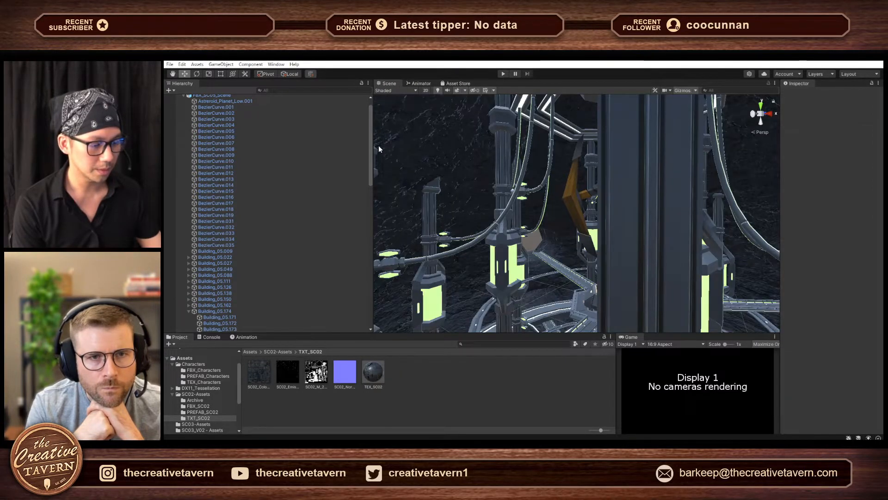
{"action": "left_click_drag", "start_coordinate": [373, 171], "coordinate": [278, 171]}
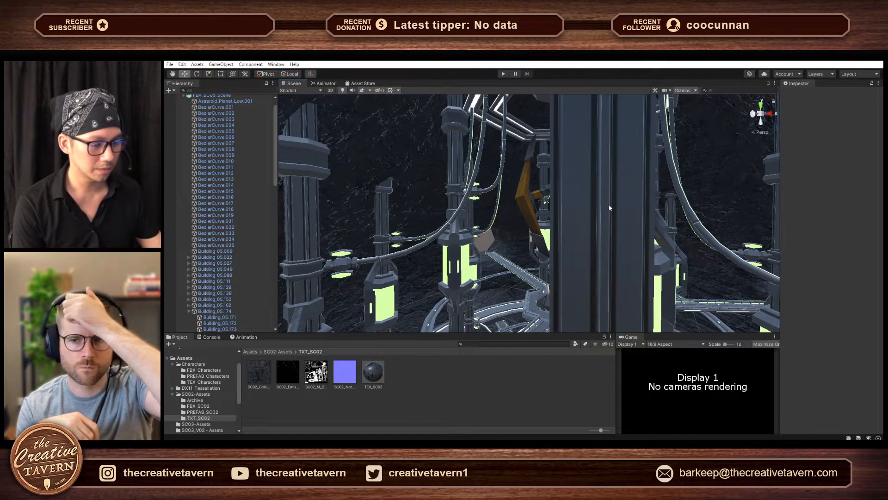
- Move the Directional Light far past the kit parts, to about X 11180, Y 52, Z 7770
{"action": "scroll", "coordinate": [223, 269], "scroll_direction": "down", "scroll_amount": 10}
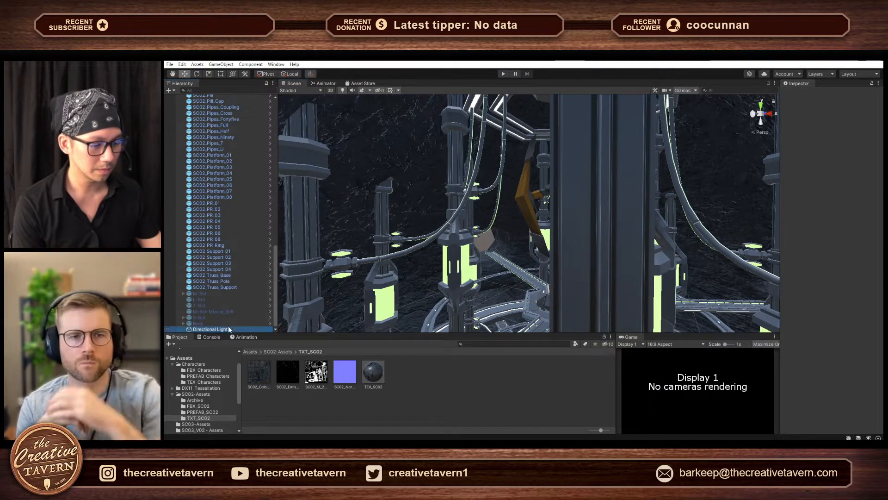
{"action": "left_click", "coordinate": [229, 326]}
{"action": "key", "text": "f"}
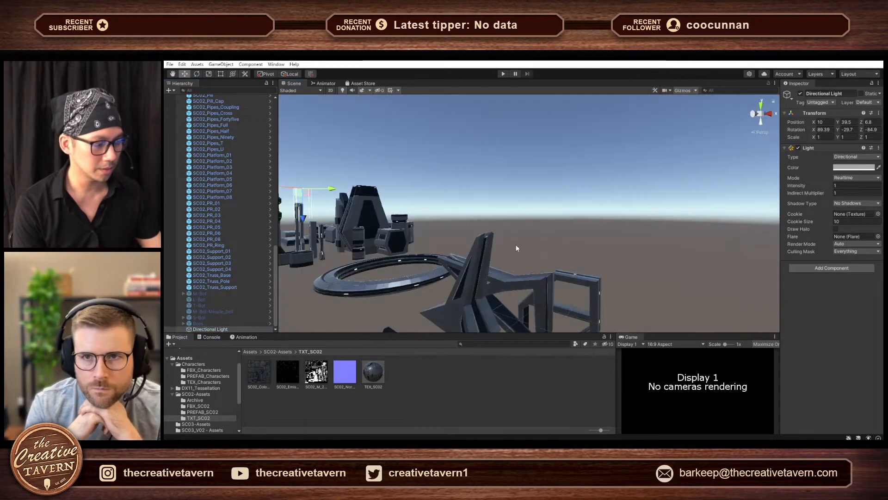
{"action": "scroll", "coordinate": [528, 255], "scroll_direction": "down", "scroll_amount": 3}
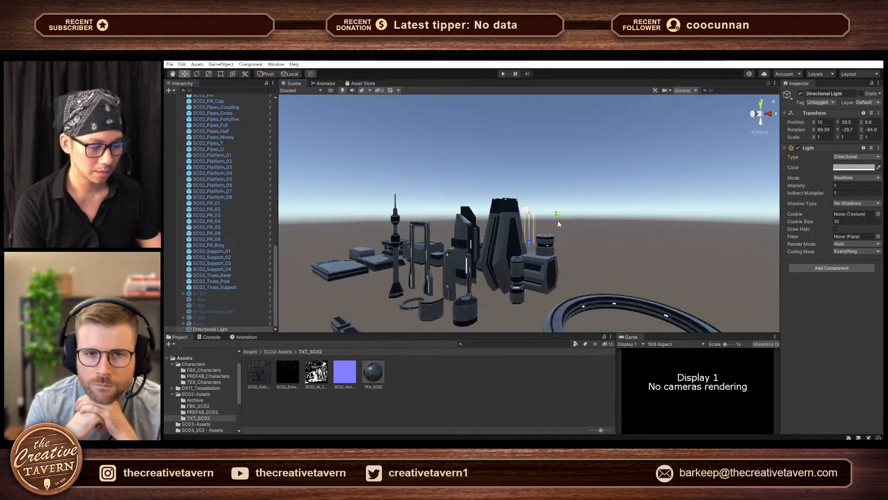
{"action": "right_click_drag", "start_coordinate": [557, 220], "coordinate": [499, 237]}
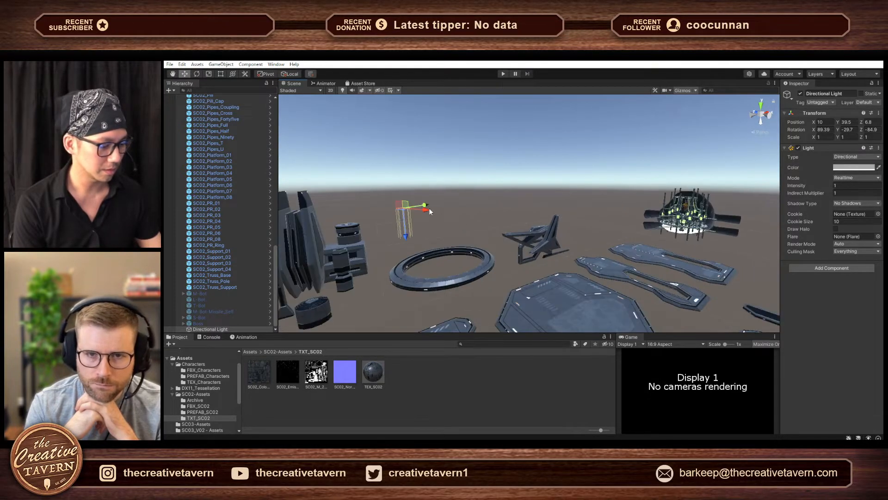
{"action": "left_click_drag", "start_coordinate": [425, 207], "coordinate": [597, 181]}
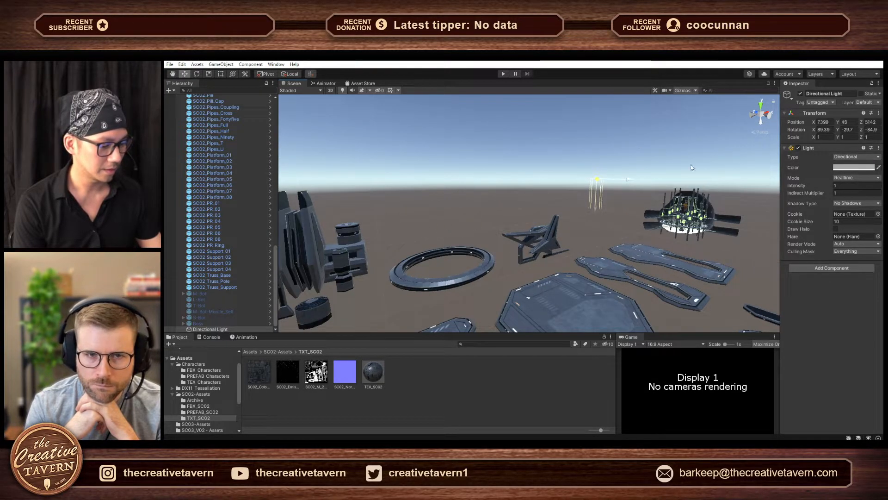
{"action": "key", "text": "f"}
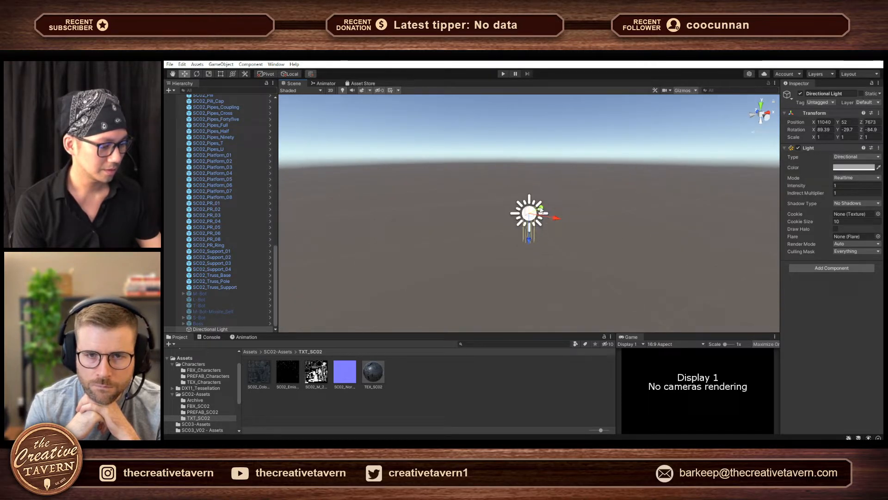
{"action": "left_click_drag", "start_coordinate": [541, 210], "coordinate": [581, 196]}
{"action": "scroll", "coordinate": [672, 184], "scroll_direction": "down", "scroll_amount": 3}
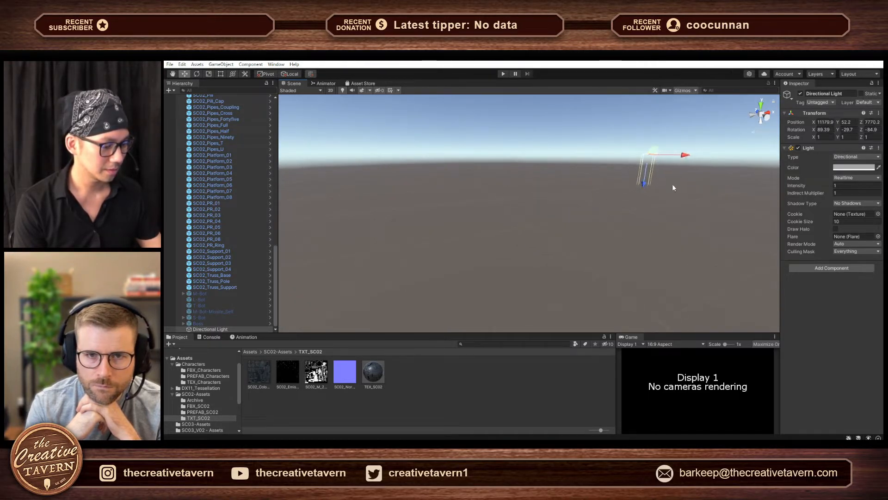
- Reselect and frame the Directional Light, and examine its surroundings from several angles and distances
{"action": "left_click", "coordinate": [676, 230]}
{"action": "right_click_drag", "start_coordinate": [675, 230], "coordinate": [646, 267]}
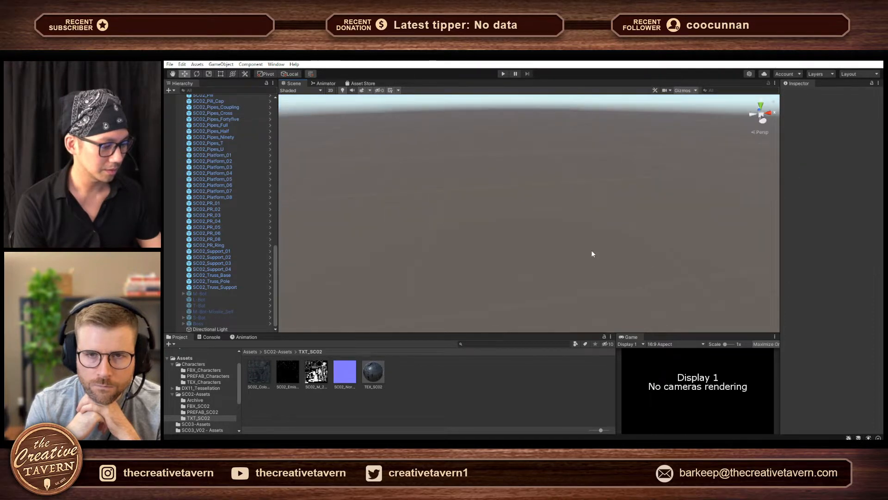
{"action": "left_click", "coordinate": [210, 329]}
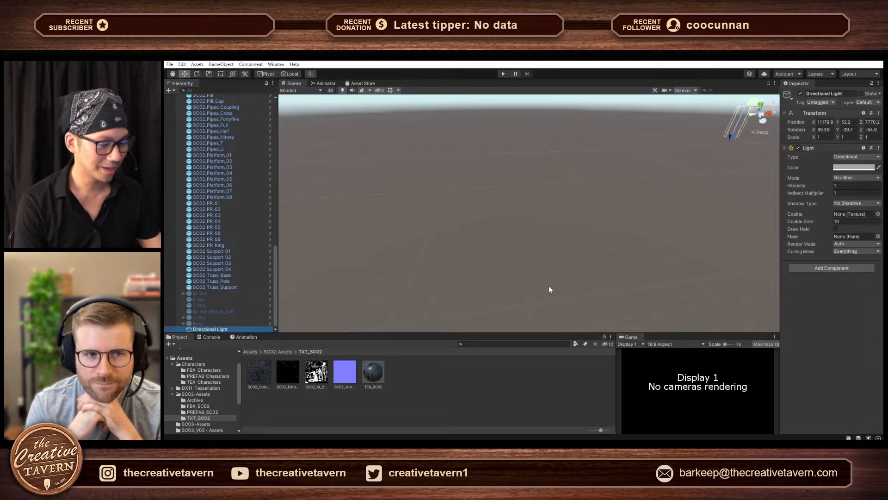
{"action": "key", "text": "f"}
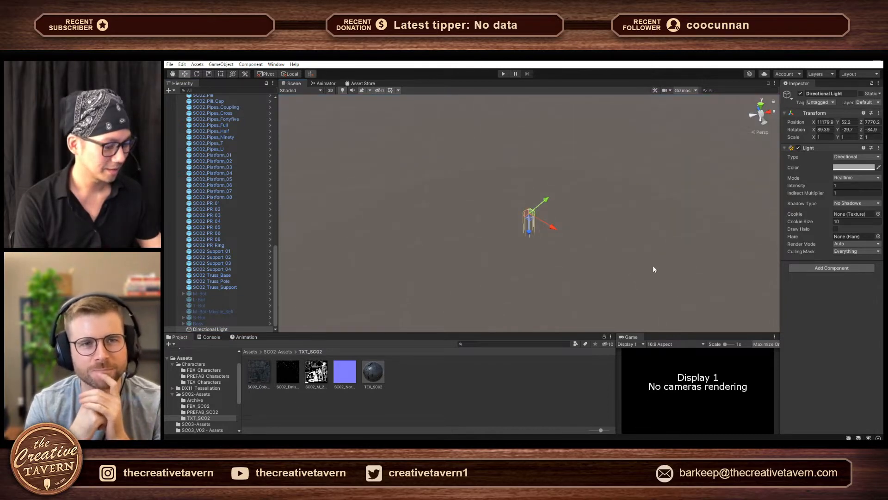
{"action": "scroll", "coordinate": [650, 265], "scroll_direction": "down", "scroll_amount": 5}
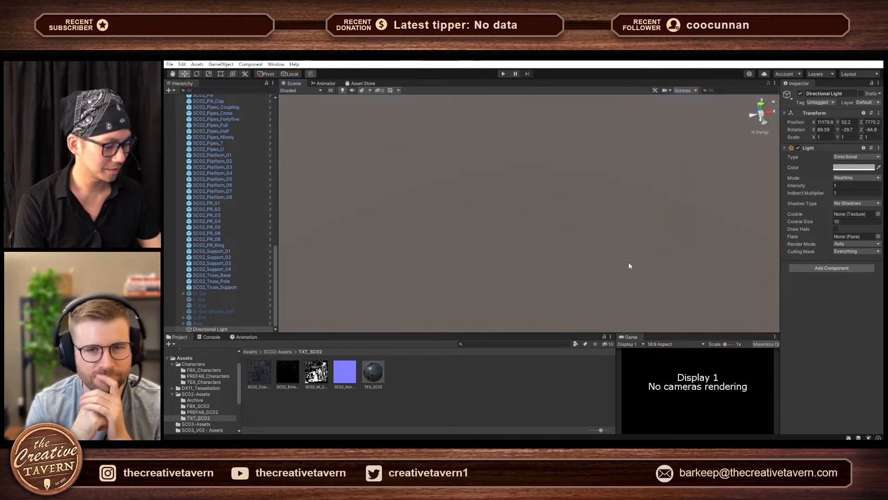
{"action": "scroll", "coordinate": [617, 261], "scroll_direction": "up", "scroll_amount": 4}
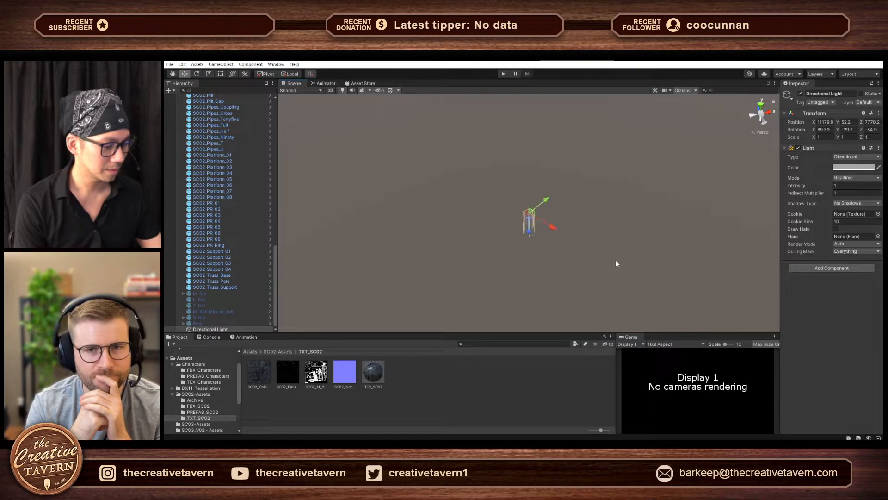
{"action": "scroll", "coordinate": [614, 259], "scroll_direction": "up", "scroll_amount": 5}
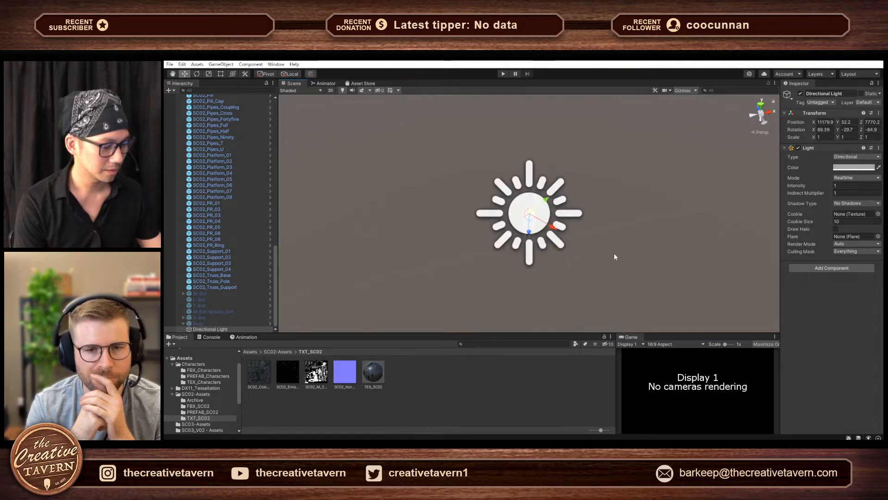
{"action": "left_click_drag", "start_coordinate": [593, 256], "coordinate": [421, 201], "text": "alt"}
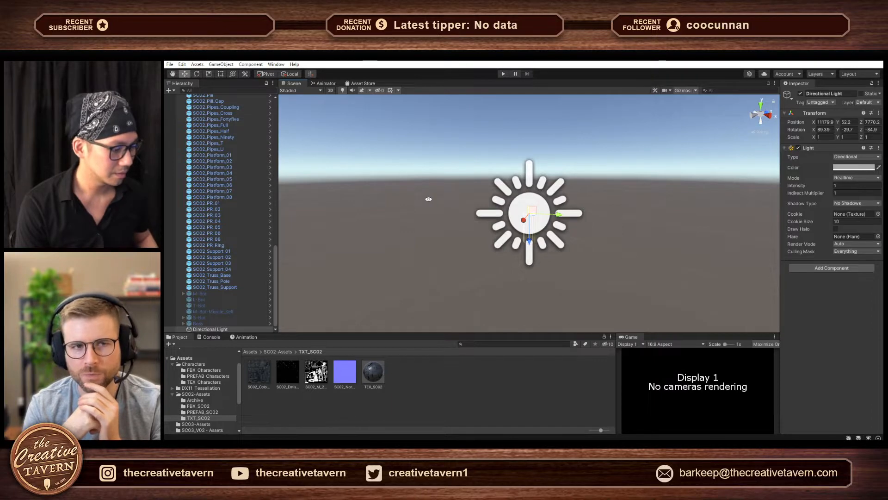
{"action": "scroll", "coordinate": [478, 227], "scroll_direction": "down", "scroll_amount": 2}
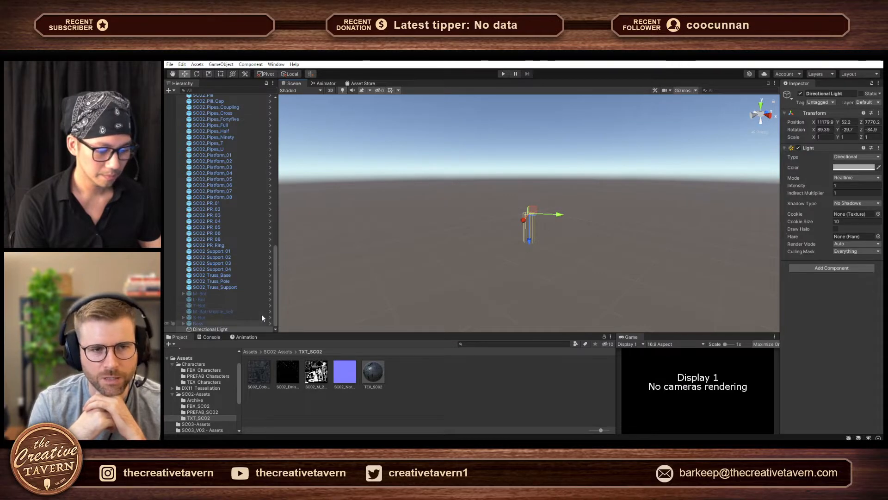
{"action": "left_click", "coordinate": [246, 329]}
{"action": "scroll", "coordinate": [564, 257], "scroll_direction": "up", "scroll_amount": 2}
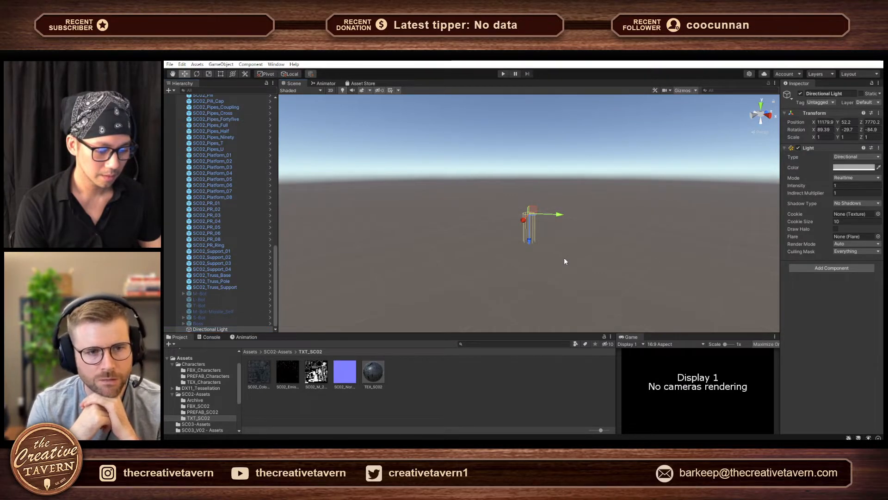
- Frame SC02_Truss_Pole and pull back to view the kit parts and the boss chamber together
{"action": "left_click", "coordinate": [239, 281]}
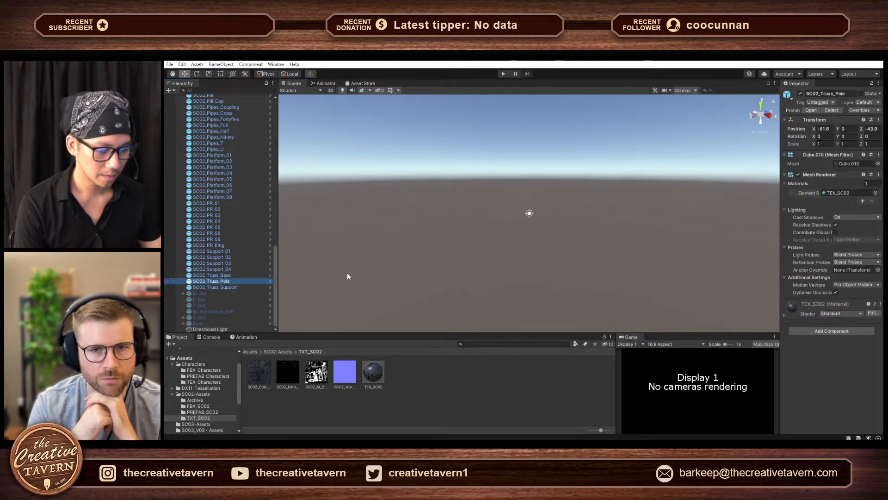
{"action": "key", "text": "f"}
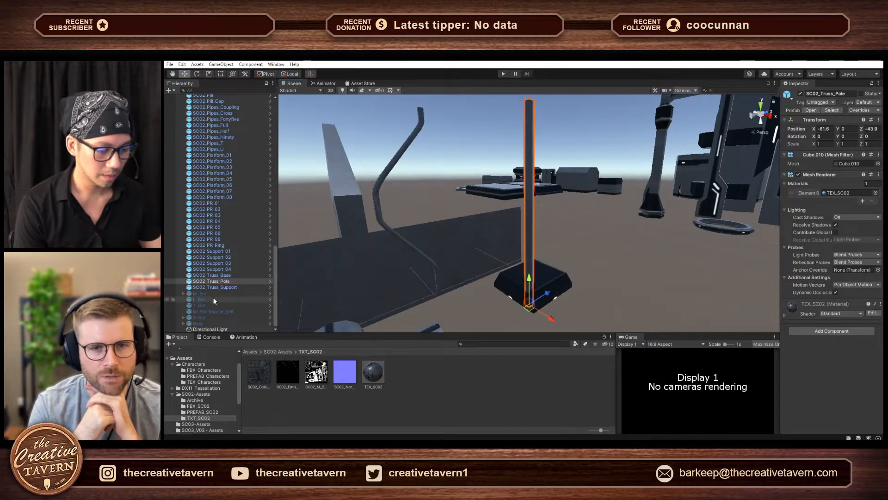
{"action": "scroll", "coordinate": [590, 246], "scroll_direction": "down", "scroll_amount": 15}
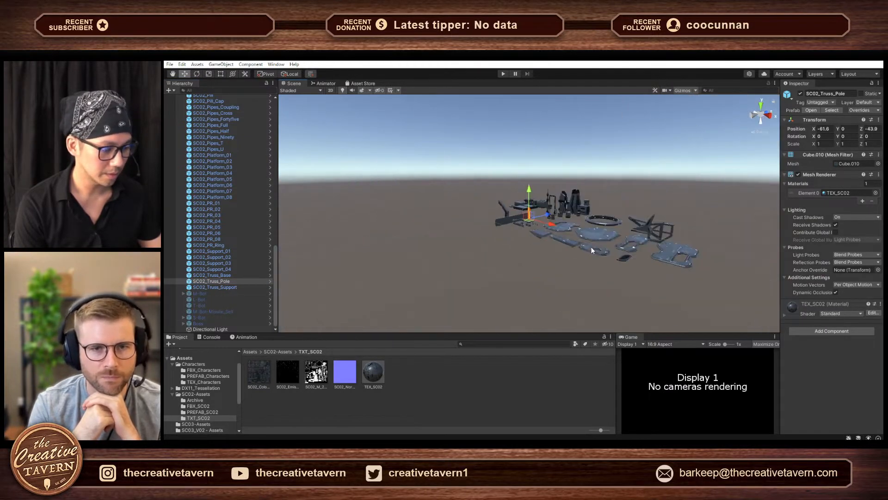
{"action": "left_click_drag", "start_coordinate": [647, 246], "coordinate": [758, 263], "text": "alt"}
{"action": "middle_click_drag", "start_coordinate": [735, 251], "coordinate": [584, 276]}
{"action": "scroll", "coordinate": [536, 253], "scroll_direction": "up", "scroll_amount": 4}
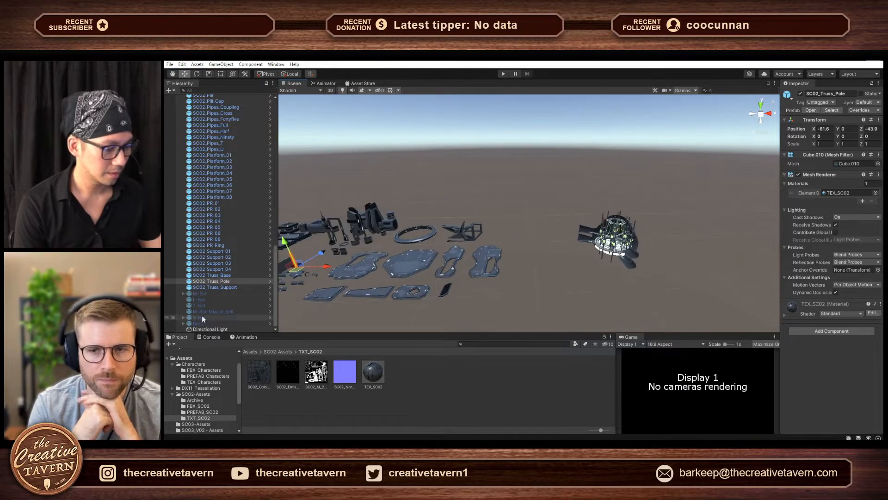
- Move the Directional Light back from its far-off position, to about X 9069, Y 50, Z 6317
{"action": "left_click", "coordinate": [202, 329]}
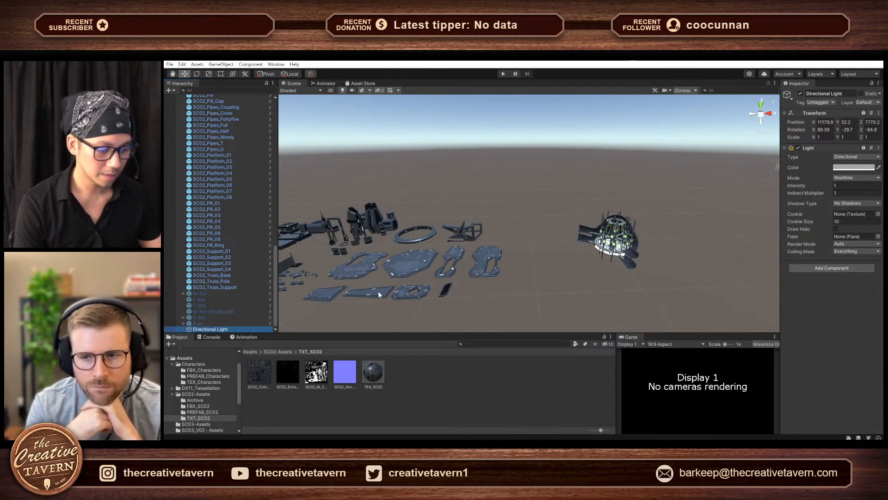
{"action": "key", "text": "f"}
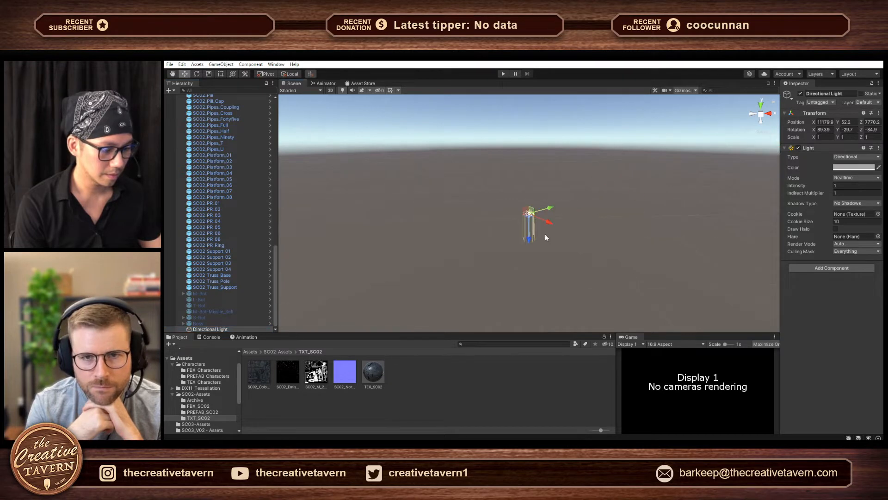
{"action": "left_click_drag", "start_coordinate": [547, 204], "coordinate": [568, 275], "text": "alt"}
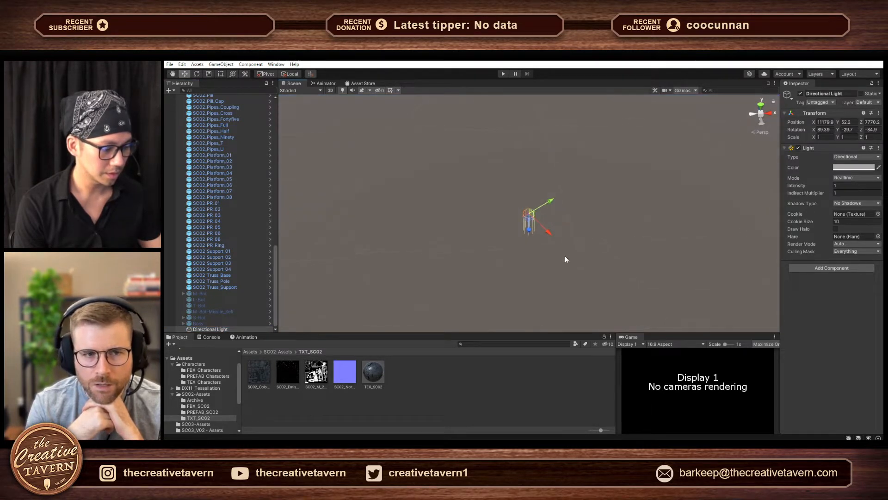
{"action": "left_click_drag", "start_coordinate": [548, 198], "coordinate": [392, 277]}
{"action": "key", "text": "f"}
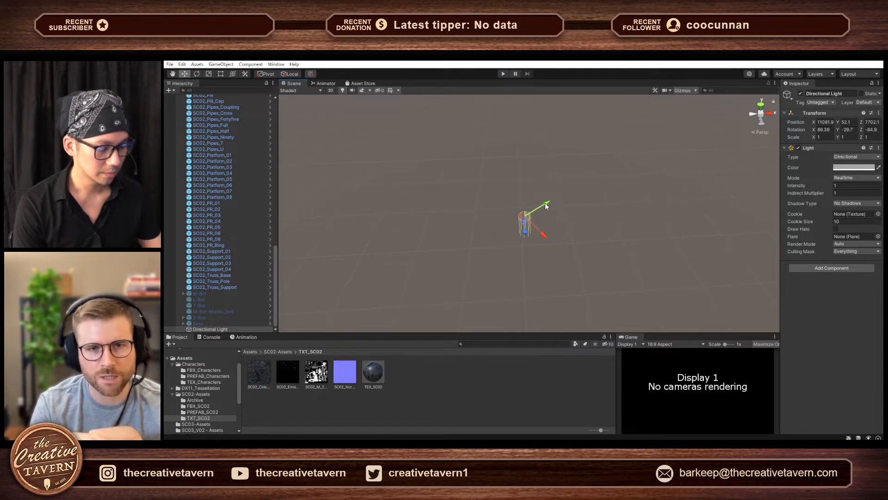
{"action": "left_click_drag", "start_coordinate": [547, 206], "coordinate": [466, 248]}
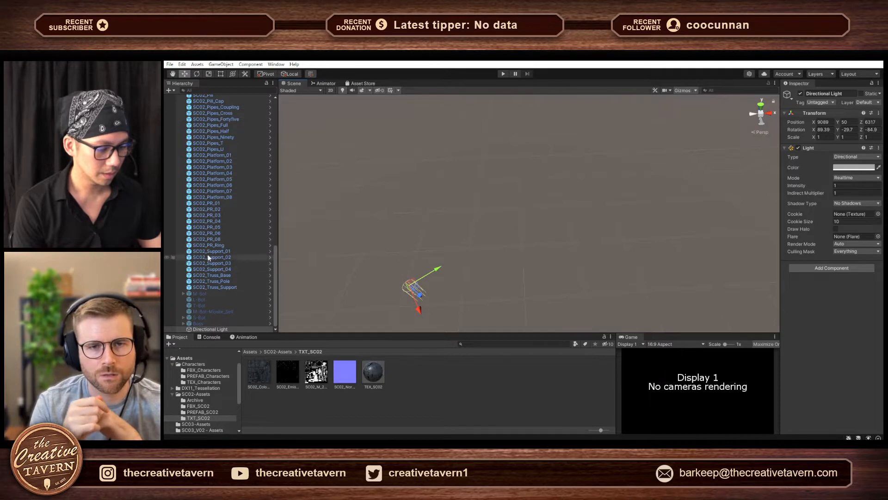
- Frame BezierCurve.016 inside the boss chamber and copy its world placement
{"action": "scroll", "coordinate": [214, 202], "scroll_direction": "up", "scroll_amount": 15}
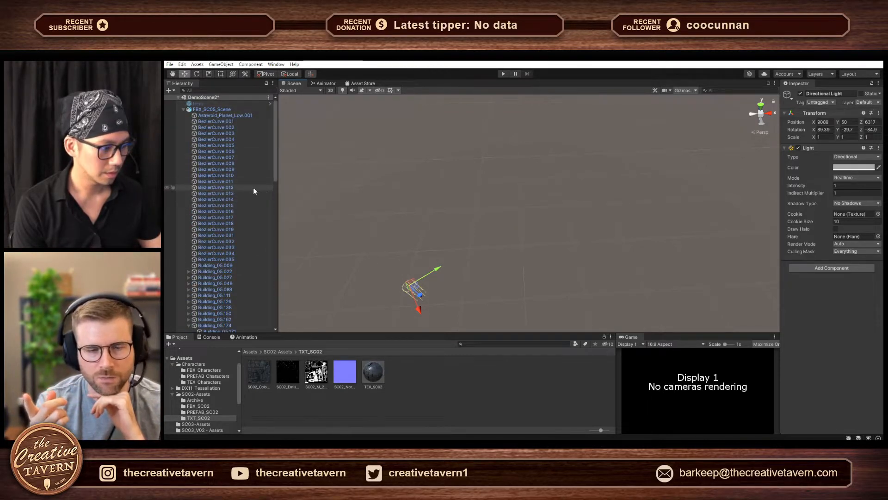
{"action": "left_click", "coordinate": [222, 212]}
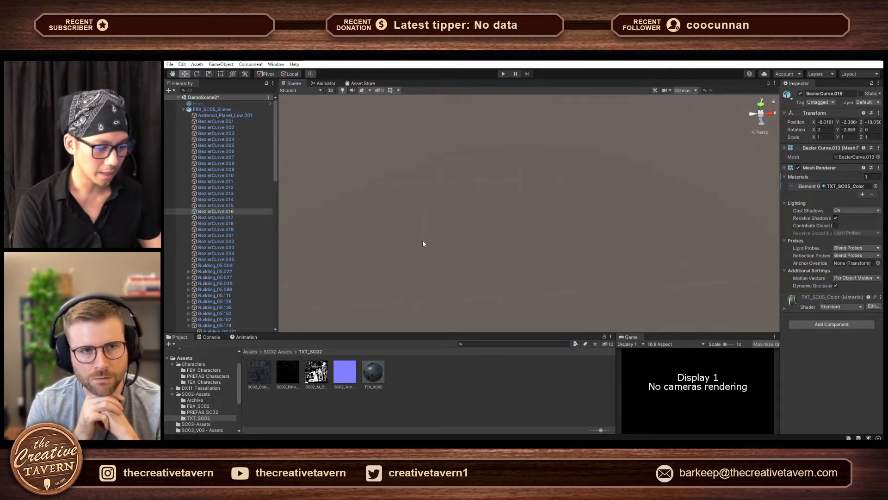
{"action": "key", "text": "f"}
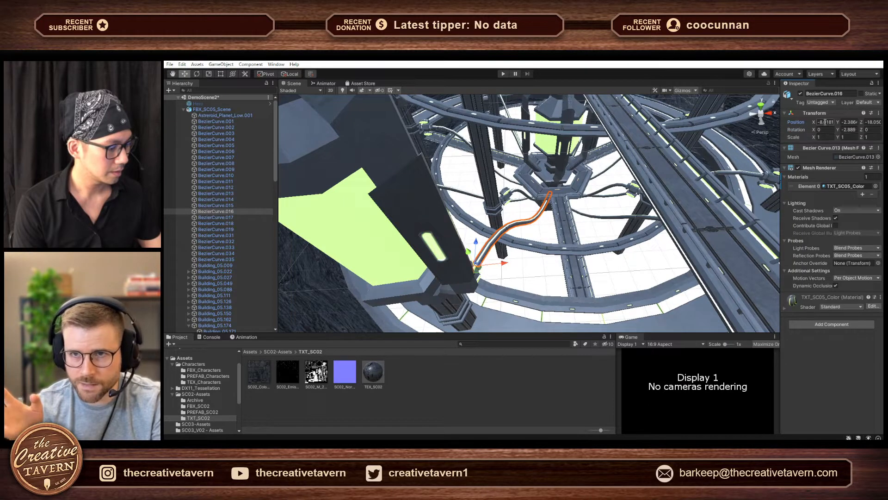
{"action": "left_click", "coordinate": [878, 114]}
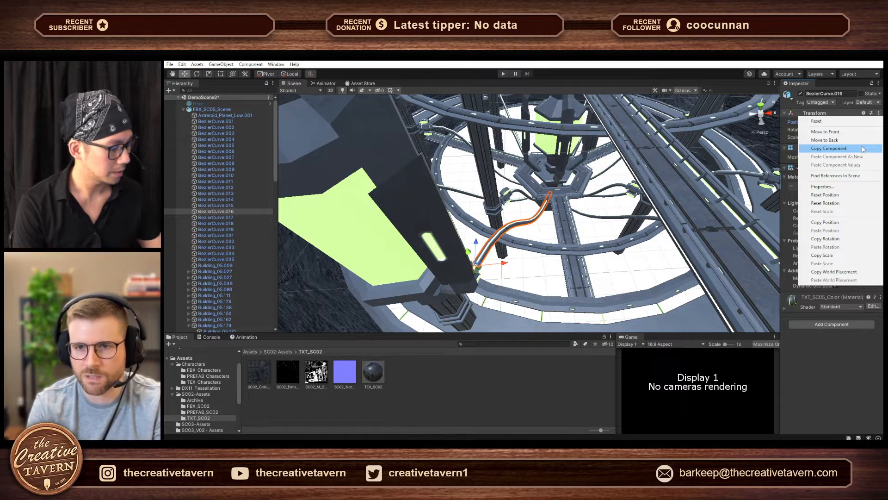
{"action": "left_click", "coordinate": [831, 272]}
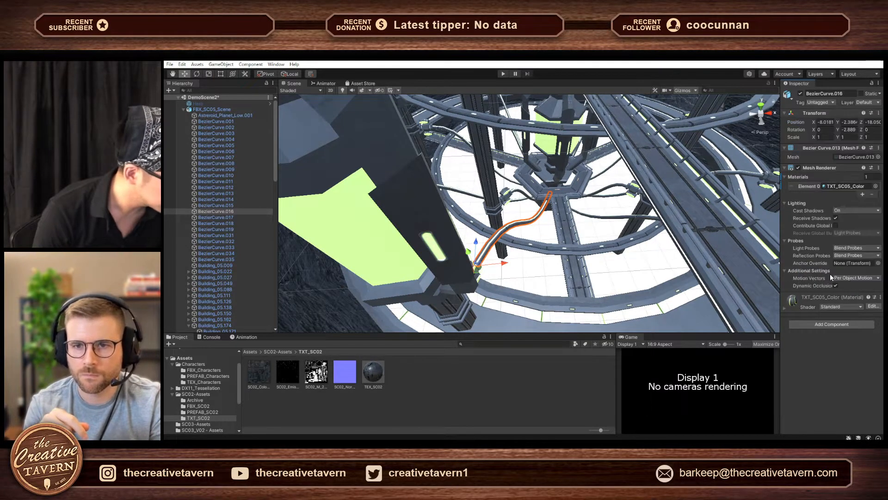
- Paste the copied world placement onto the Directional Light to bring it into the boss chamber
{"action": "scroll", "coordinate": [240, 301], "scroll_direction": "down", "scroll_amount": 15}
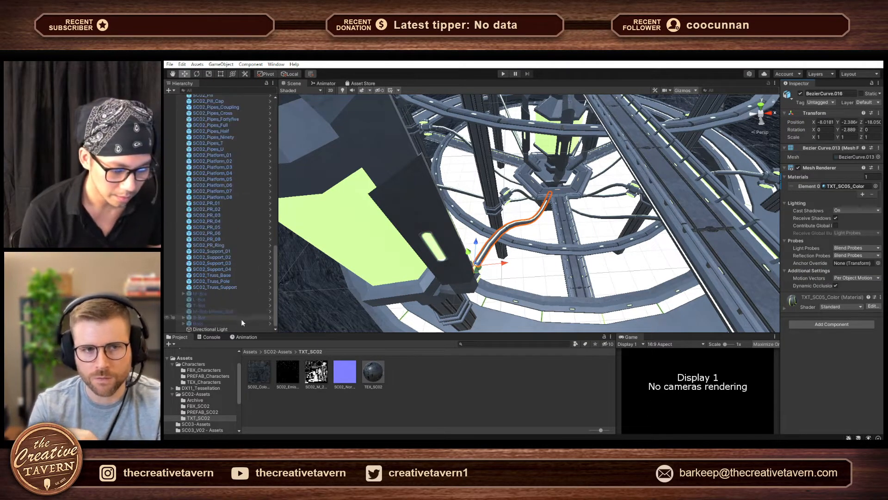
{"action": "left_click", "coordinate": [211, 329]}
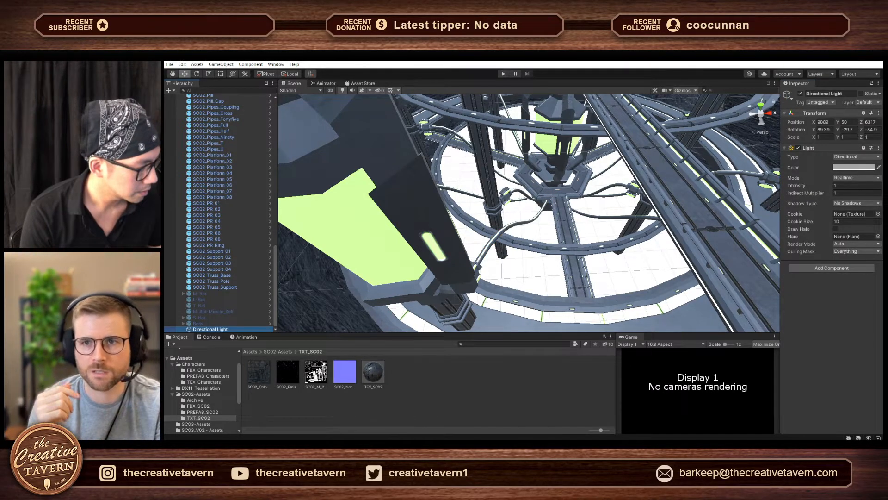
{"action": "left_click", "coordinate": [879, 114]}
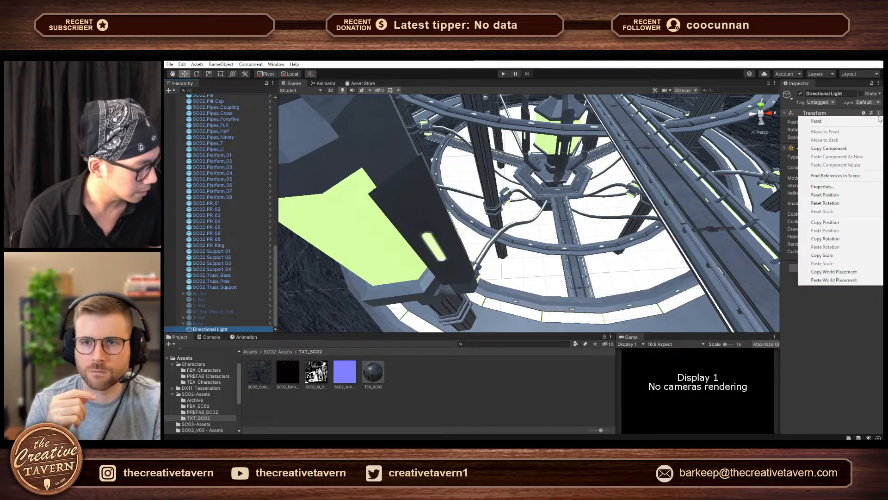
{"action": "left_click", "coordinate": [833, 280]}
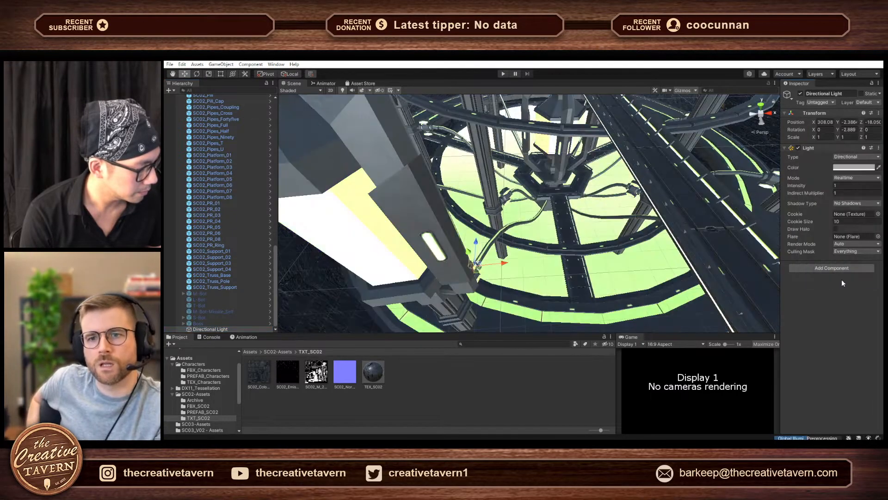
- Move the Directional Light up and out beside the chamber's platform, to about X 308.7, Y 6.4, Z -30.2
{"action": "left_click_drag", "start_coordinate": [519, 228], "coordinate": [464, 170], "text": "alt"}
{"action": "scroll", "coordinate": [465, 192], "scroll_direction": "down", "scroll_amount": 5}
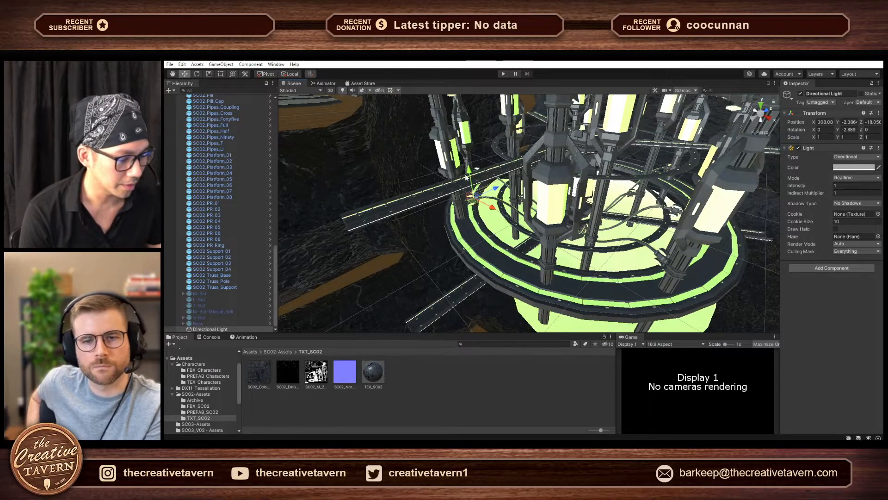
{"action": "left_click_drag", "start_coordinate": [467, 175], "coordinate": [461, 134]}
{"action": "left_click_drag", "start_coordinate": [520, 189], "coordinate": [376, 161], "text": "alt"}
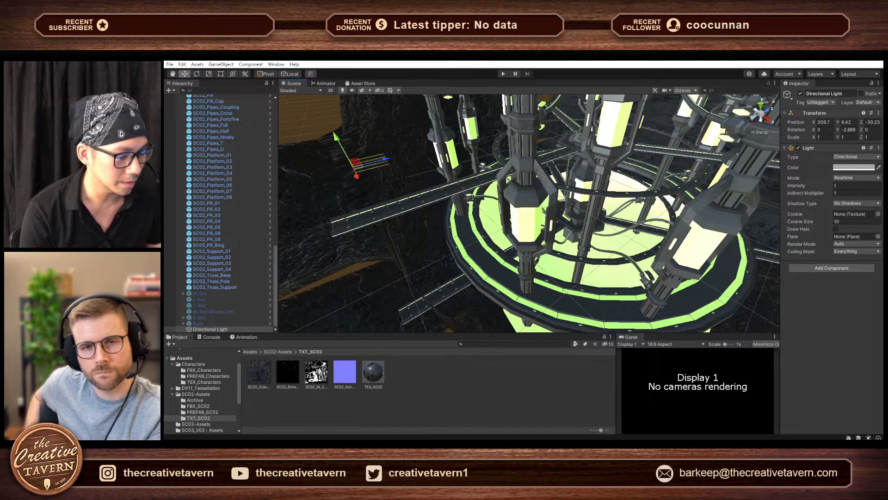
- Rotate the Directional Light to shine down on the chamber, at about X 69.5, Y -61.4, Z -56.8
{"action": "key", "text": "r"}
{"action": "key", "text": "e"}
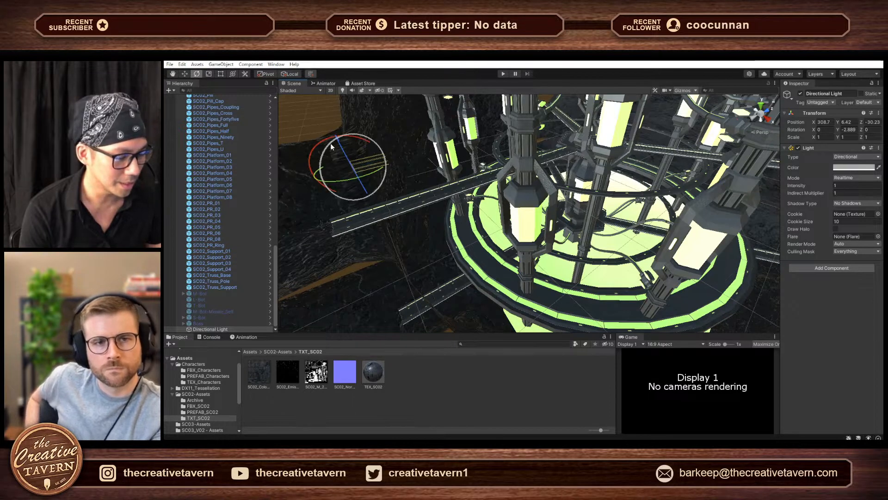
{"action": "mouse_move", "coordinate": [312, 145]}
{"action": "left_mouse_down"}
{"action": "mouse_move", "coordinate": [354, 120]}
{"action": "mouse_move", "coordinate": [420, 137]}
{"action": "mouse_move", "coordinate": [308, 121]}
{"action": "mouse_move", "coordinate": [243, 160]}
{"action": "mouse_move", "coordinate": [248, 182]}
{"action": "mouse_move", "coordinate": [273, 204]}
{"action": "mouse_move", "coordinate": [321, 220]}
{"action": "mouse_move", "coordinate": [363, 204]}
{"action": "mouse_move", "coordinate": [426, 206]}
{"action": "mouse_move", "coordinate": [401, 140]}
{"action": "mouse_move", "coordinate": [265, 181]}
{"action": "mouse_move", "coordinate": [265, 232]}
{"action": "mouse_move", "coordinate": [326, 262]}
{"action": "mouse_move", "coordinate": [290, 216]}
{"action": "mouse_move", "coordinate": [365, 163]}
{"action": "mouse_move", "coordinate": [409, 153]}
{"action": "mouse_move", "coordinate": [474, 160]}
{"action": "mouse_move", "coordinate": [407, 118]}
{"action": "mouse_move", "coordinate": [374, 118]}
{"action": "mouse_move", "coordinate": [323, 144]}
{"action": "mouse_move", "coordinate": [422, 136]}
{"action": "mouse_move", "coordinate": [455, 147]}
{"action": "left_mouse_up"}
{"action": "left_click_drag", "start_coordinate": [428, 207], "coordinate": [484, 215], "text": "alt"}
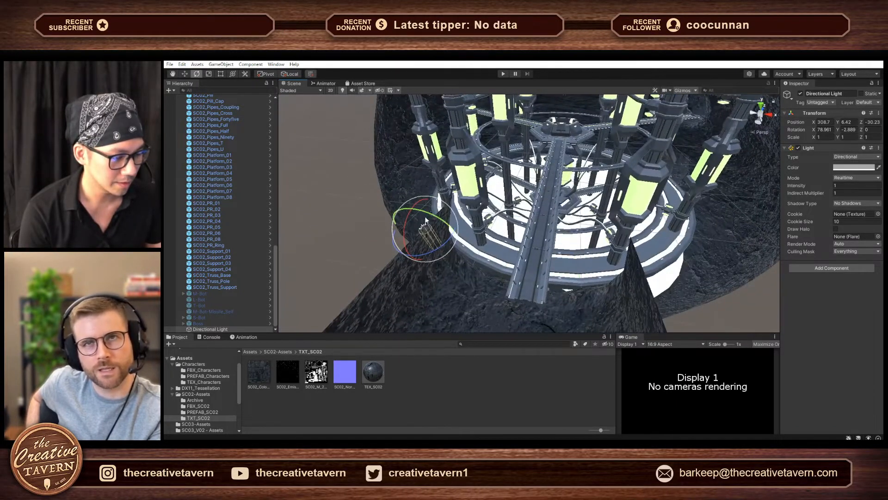
{"action": "left_click_drag", "start_coordinate": [430, 215], "coordinate": [354, 197]}
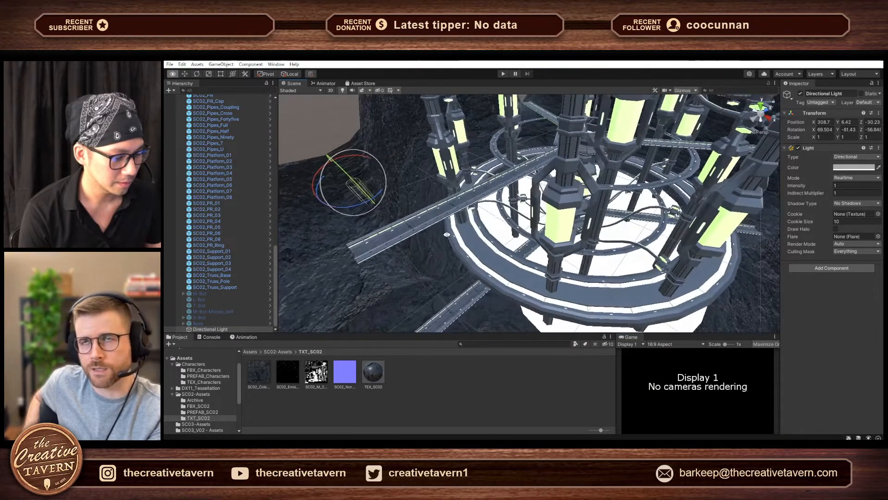
- Undo a trial rotation of the Directional Light and rotate it to about X 72.5, Y -109.5, Z -102.5 instead
{"action": "left_click_drag", "start_coordinate": [365, 158], "coordinate": [846, 232]}
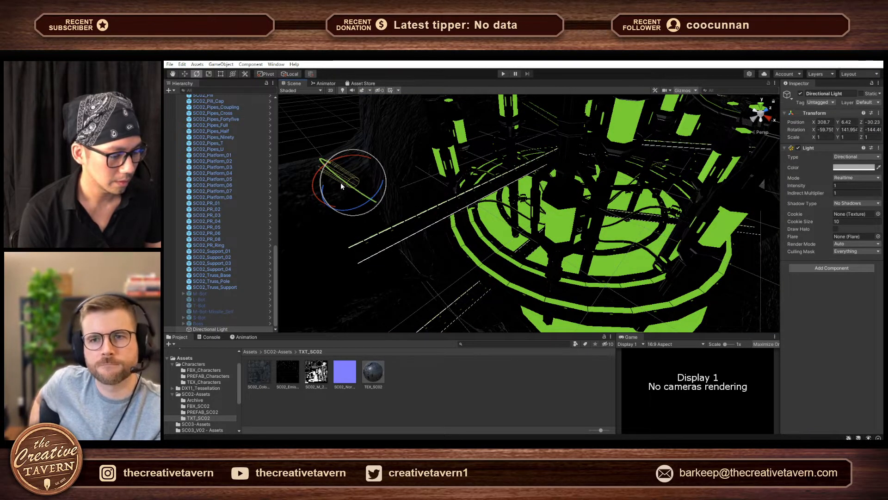
{"action": "key", "text": "ctrl+z"}
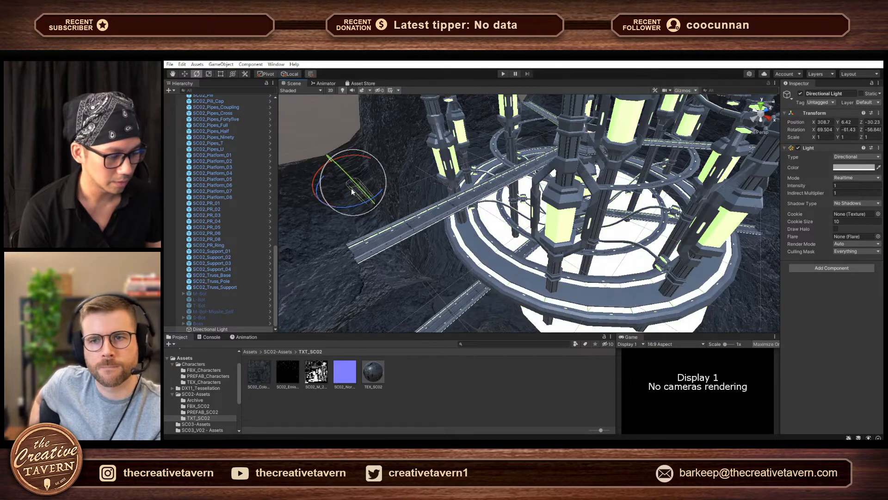
{"action": "left_click_drag", "start_coordinate": [395, 203], "coordinate": [455, 208], "text": "alt"}
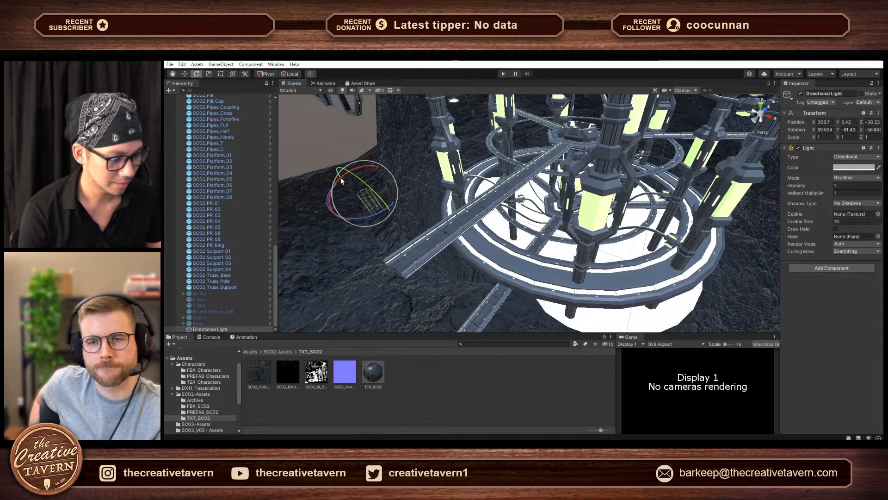
{"action": "mouse_move", "coordinate": [340, 179]}
{"action": "left_mouse_down"}
{"action": "mouse_move", "coordinate": [534, 184]}
{"action": "mouse_move", "coordinate": [558, 212]}
{"action": "mouse_move", "coordinate": [560, 237]}
{"action": "mouse_move", "coordinate": [543, 254]}
{"action": "mouse_move", "coordinate": [609, 286]}
{"action": "mouse_move", "coordinate": [545, 184]}
{"action": "mouse_move", "coordinate": [347, 148]}
{"action": "left_mouse_up"}
{"action": "left_click_drag", "start_coordinate": [328, 155], "coordinate": [623, 159]}
- Examine the relit chamber's pillars, walkway and hanging boss from inside, ending with the boss selected
{"action": "key", "text": "s"}
{"action": "right_click_drag", "start_coordinate": [622, 160], "coordinate": [610, 154]}
{"action": "left_click_drag", "start_coordinate": [610, 154], "coordinate": [638, 159], "text": "alt"}
{"action": "key", "text": "a"}
{"action": "right_click_drag", "start_coordinate": [639, 159], "coordinate": [588, 74]}
{"action": "key", "text": "w"}
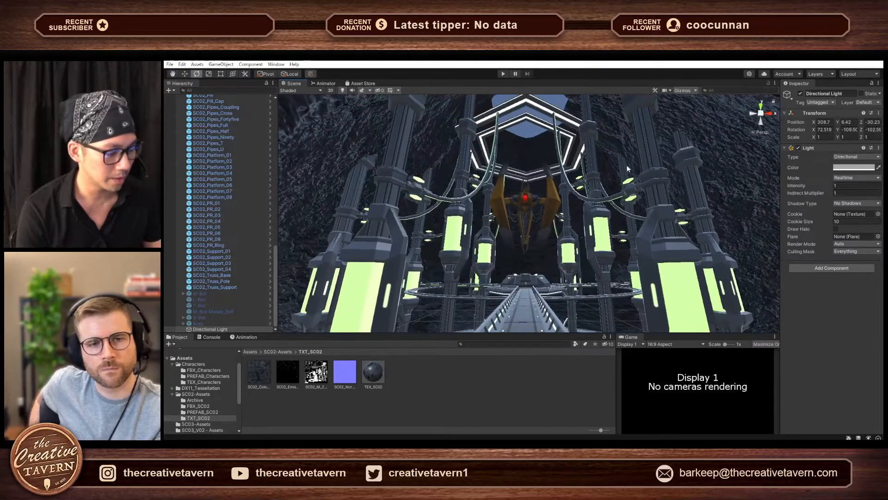
{"action": "right_click_drag", "start_coordinate": [626, 249], "coordinate": [272, 240]}
{"action": "key", "text": "w"}
{"action": "right_click_drag", "start_coordinate": [327, 241], "coordinate": [526, 217]}
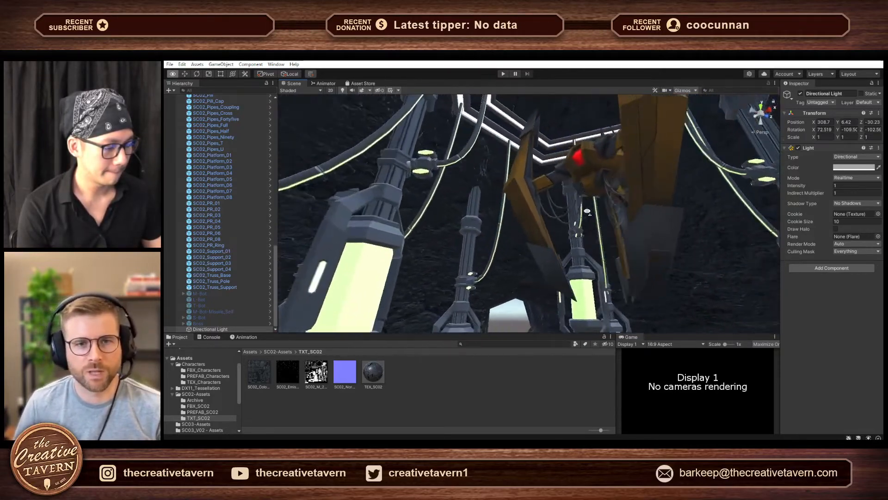
{"action": "right_click_drag", "start_coordinate": [587, 211], "coordinate": [742, 225]}
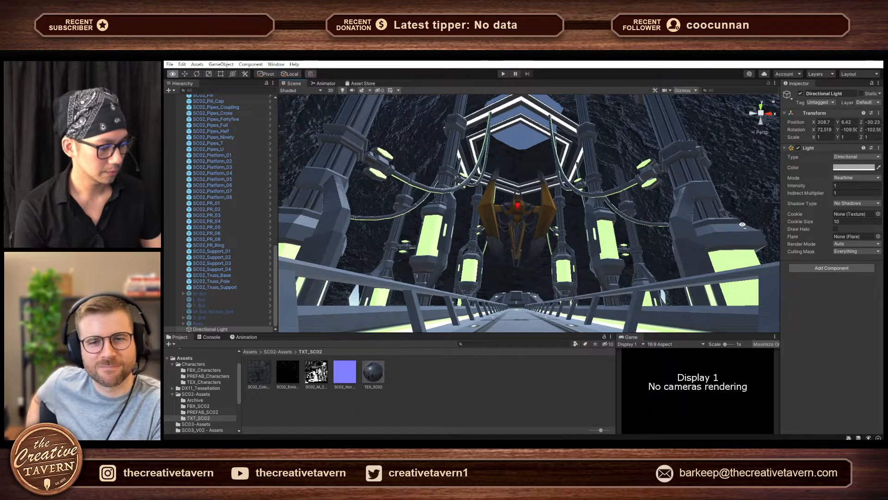
{"action": "left_click", "coordinate": [519, 207]}
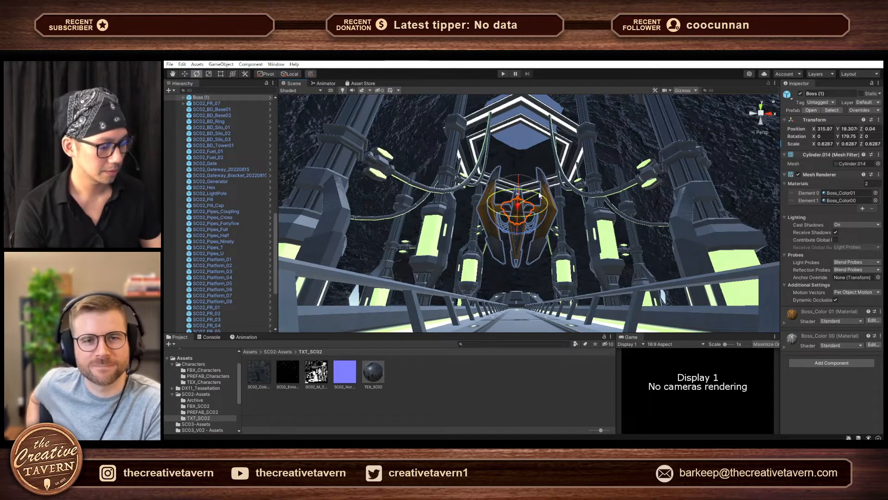
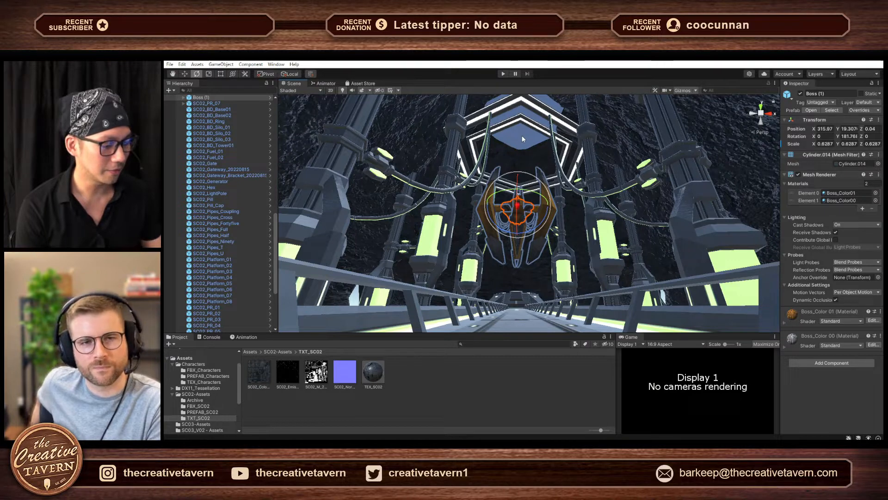
- Select the boss, chamber piece Building_05.213, Building_05.245 and F_Column.023 in turn to inspect them as separate objects, and clear the selection
{"action": "left_click", "coordinate": [591, 184]}
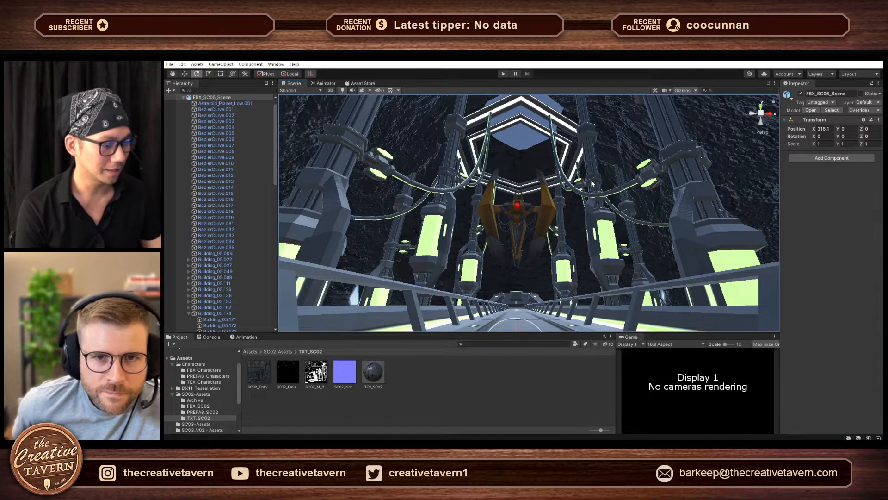
{"action": "left_click", "coordinate": [591, 184]}
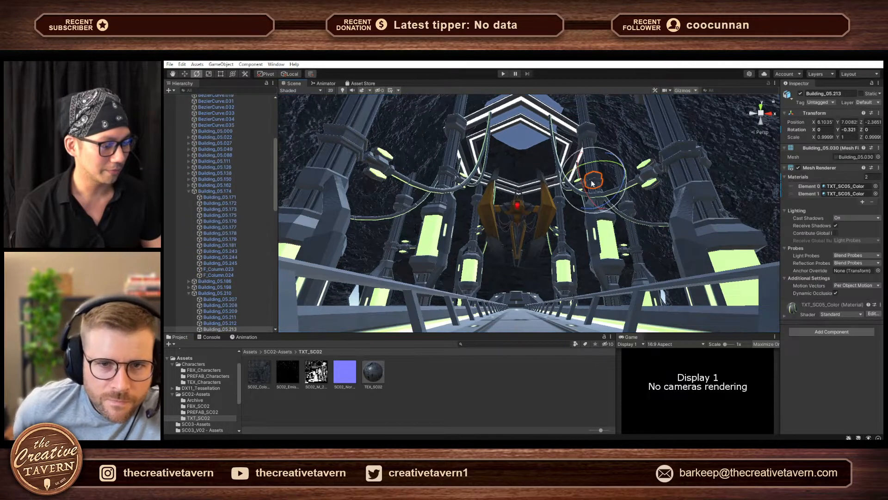
{"action": "left_click", "coordinate": [545, 195]}
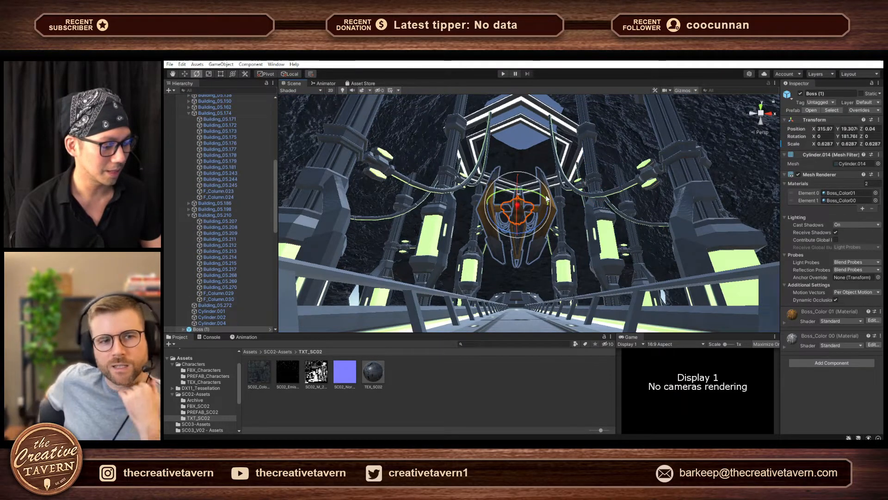
{"action": "left_click", "coordinate": [595, 180]}
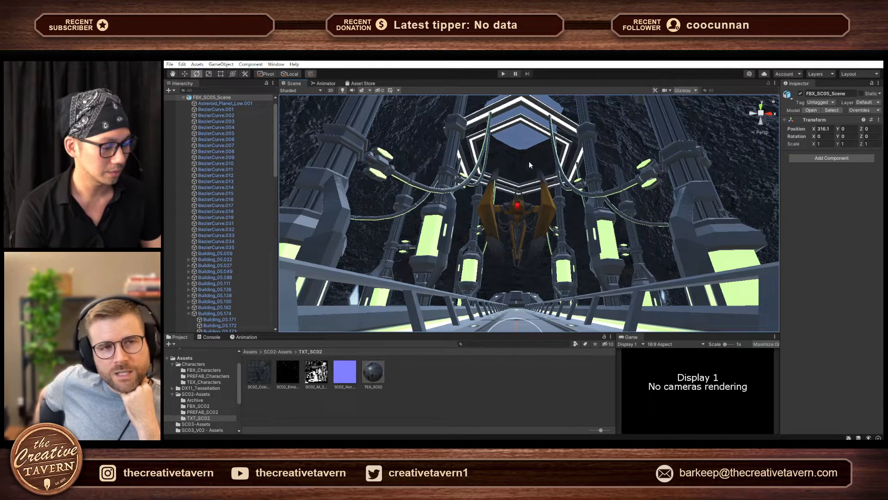
{"action": "left_click", "coordinate": [530, 144]}
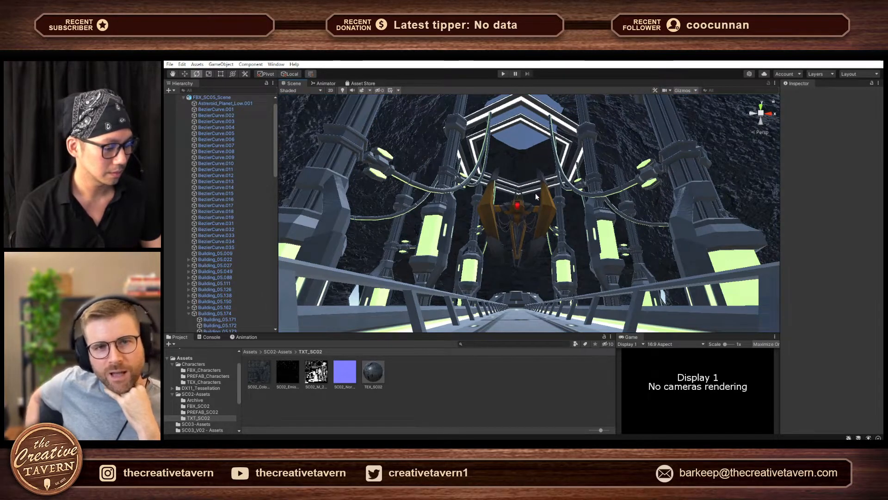
{"action": "left_click", "coordinate": [531, 205]}
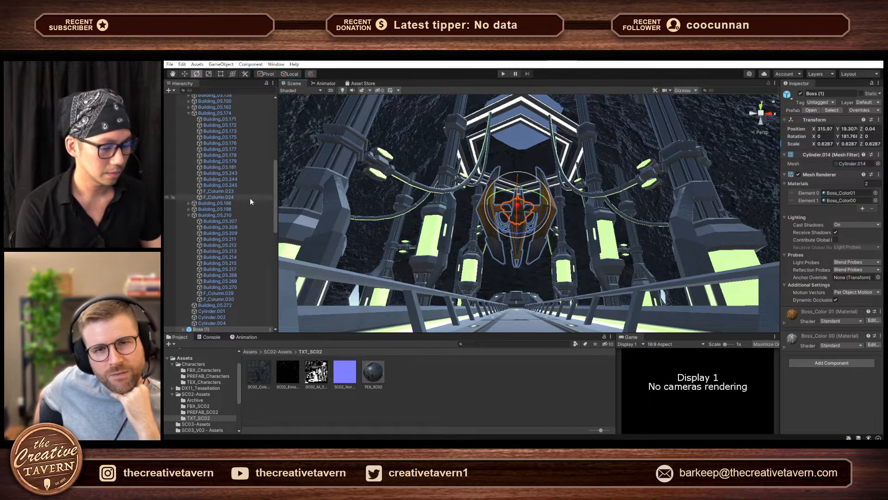
{"action": "left_click", "coordinate": [223, 185]}
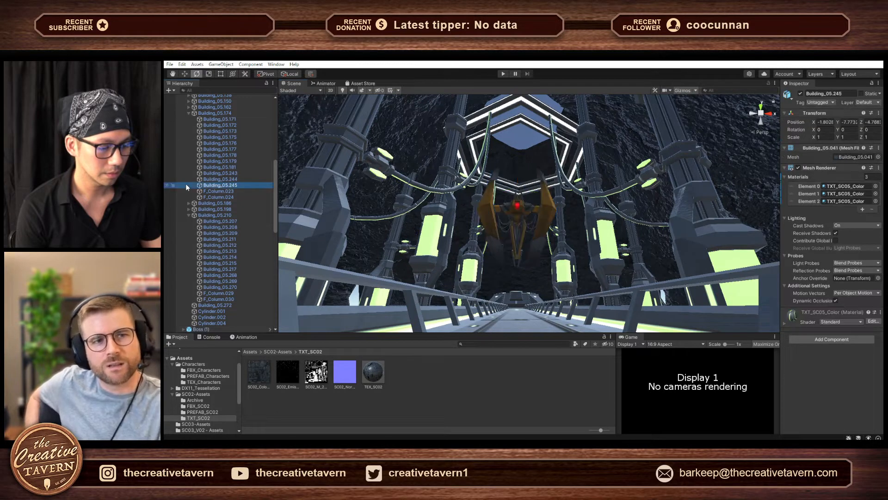
{"action": "left_click", "coordinate": [228, 191]}
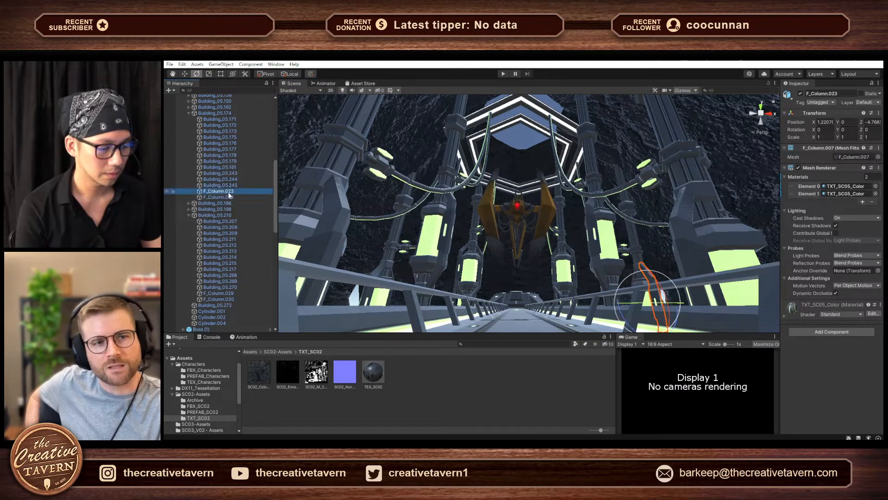
{"action": "left_click", "coordinate": [532, 144]}
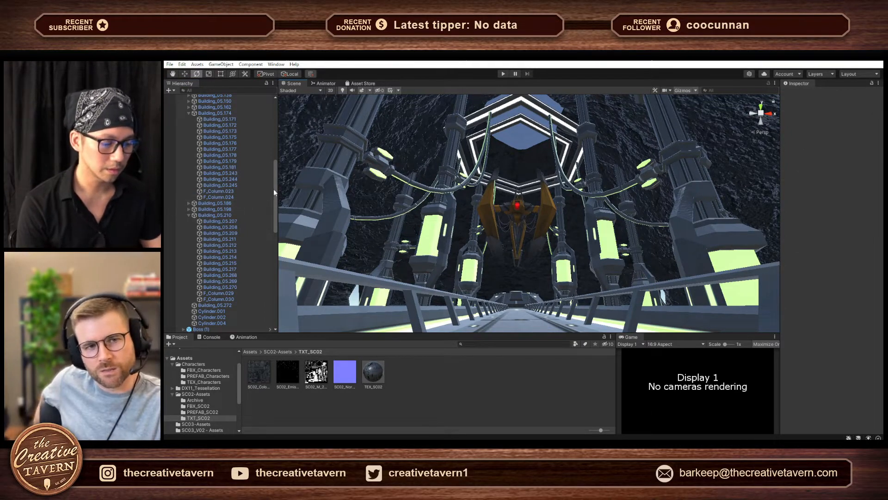
- Examine the hanging boss and the surrounding pillars, pipes and lamps at close range inside the chamber
{"action": "left_click_drag", "start_coordinate": [276, 190], "coordinate": [301, 130]}
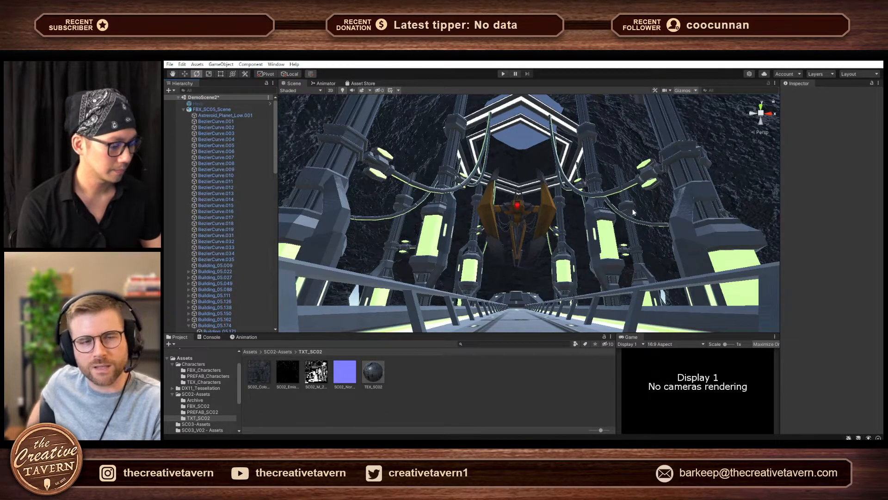
{"action": "key", "text": "w"}
{"action": "right_click_drag", "start_coordinate": [633, 211], "coordinate": [693, 292]}
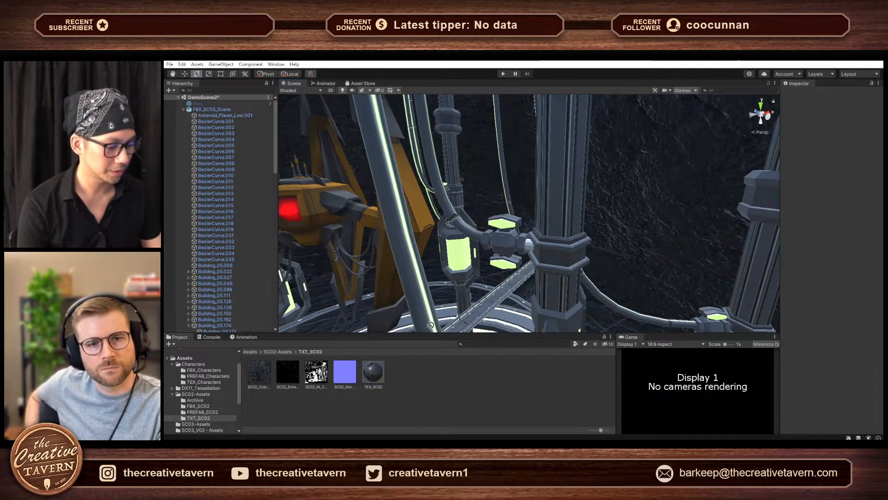
{"action": "left_click_drag", "start_coordinate": [430, 324], "coordinate": [538, 237]}
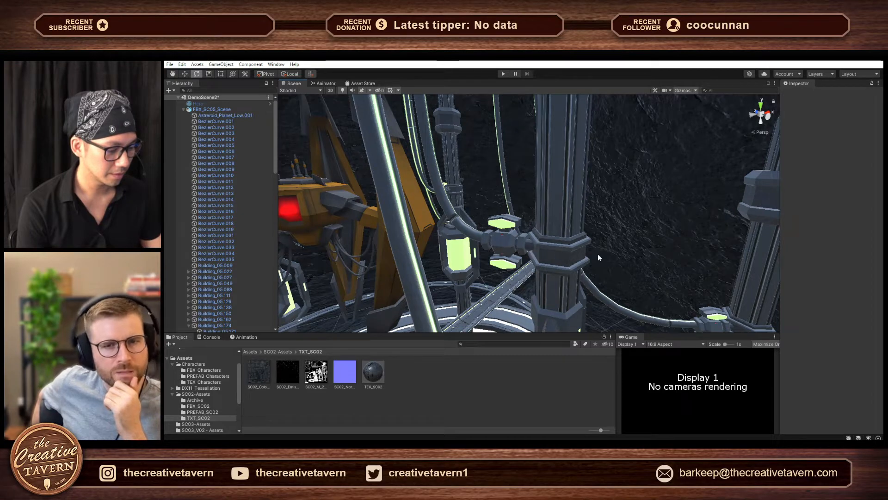
{"action": "mouse_move", "coordinate": [598, 254]}
{"action": "right_mouse_down"}
{"action": "mouse_move", "coordinate": [617, 256]}
{"action": "mouse_move", "coordinate": [582, 253]}
{"action": "mouse_move", "coordinate": [595, 256]}
{"action": "right_mouse_up"}
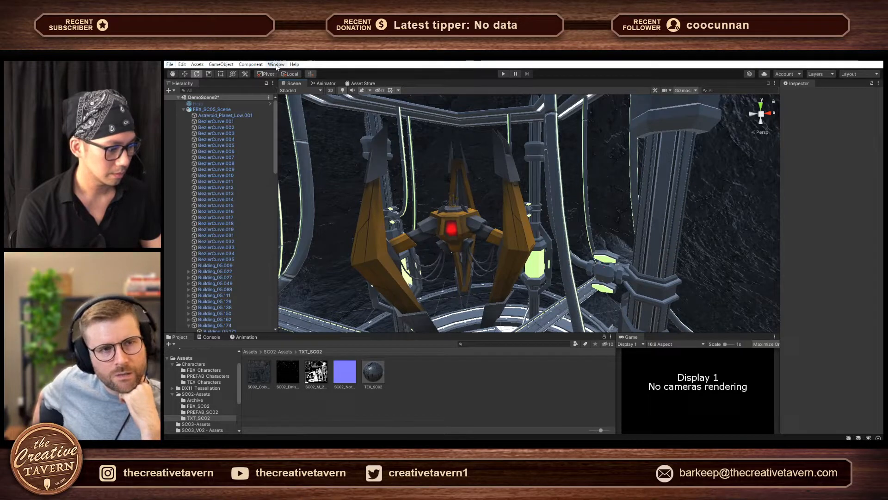
- Look up the Deselect All command in the keyboard shortcut settings by searching for "dese", and close the settings
{"action": "left_click", "coordinate": [169, 65]}
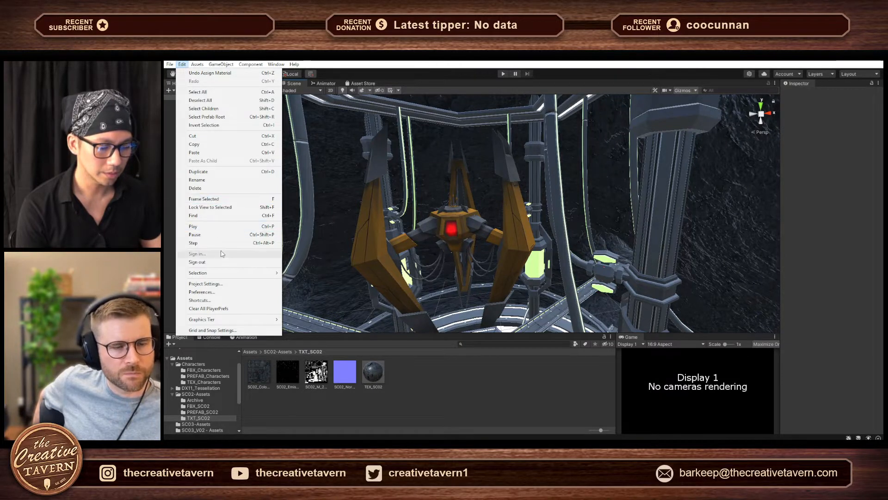
{"action": "left_click", "coordinate": [224, 301]}
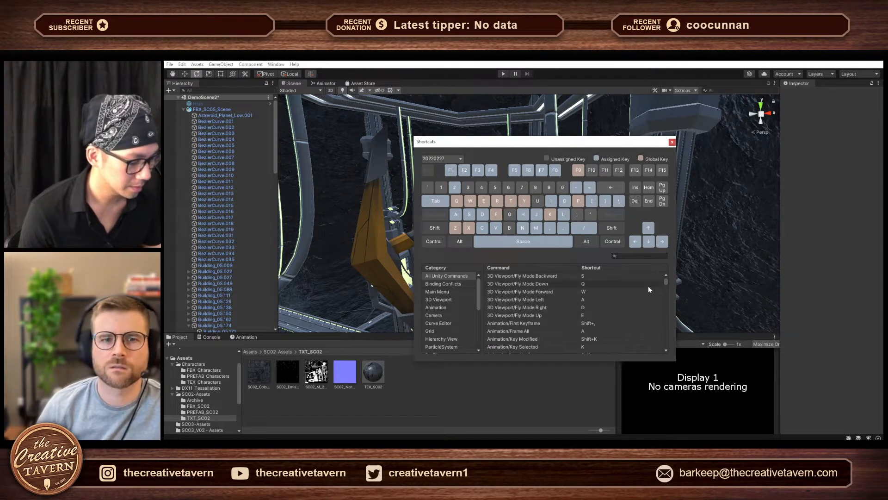
{"action": "left_click", "coordinate": [652, 255]}
{"action": "type", "text": "de"}
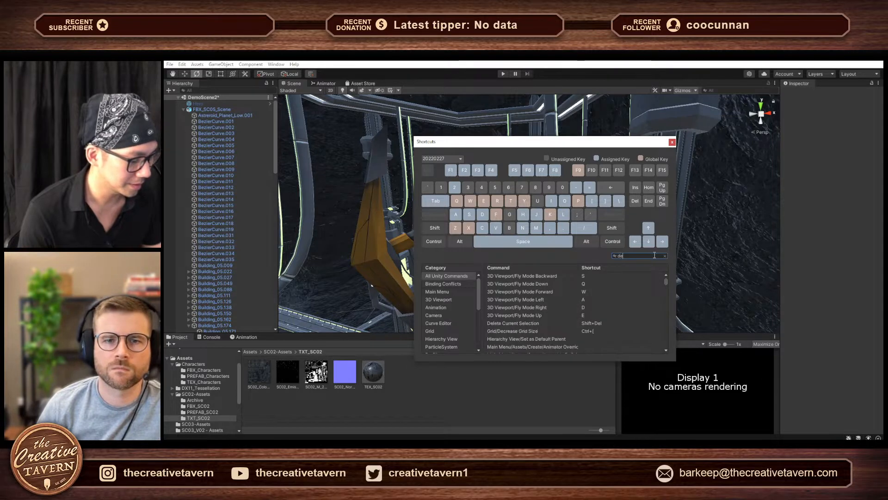
{"action": "type", "text": "se"}
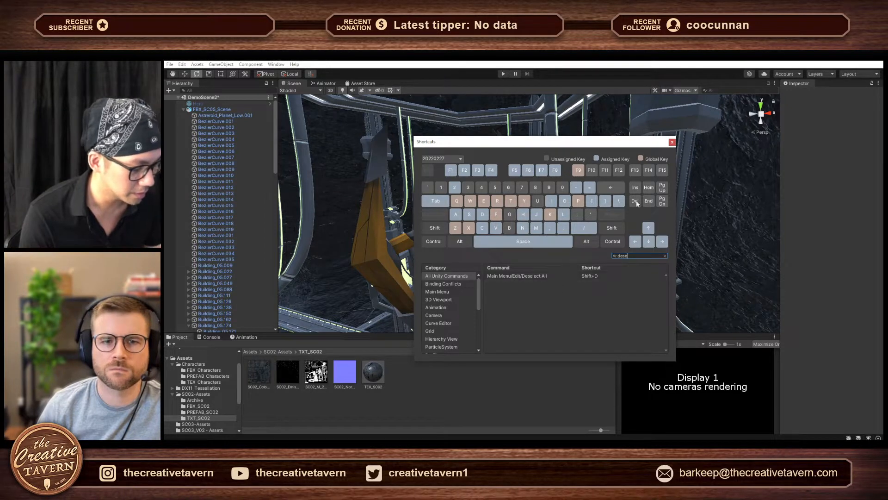
{"action": "left_click", "coordinate": [671, 142]}
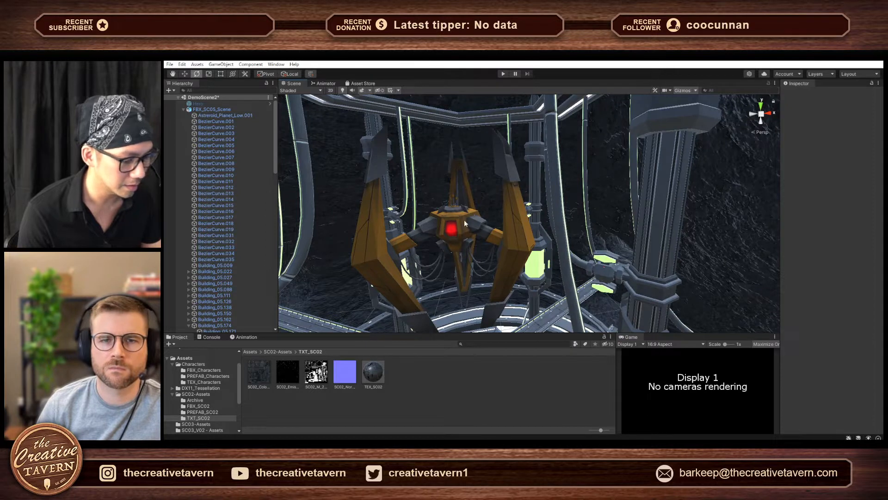
- Select the curved pipe beside the boss, clear it, and cycle the selection at the nearest pillar through its shaft, the asteroid shell and the scene root
{"action": "left_click", "coordinate": [563, 267]}
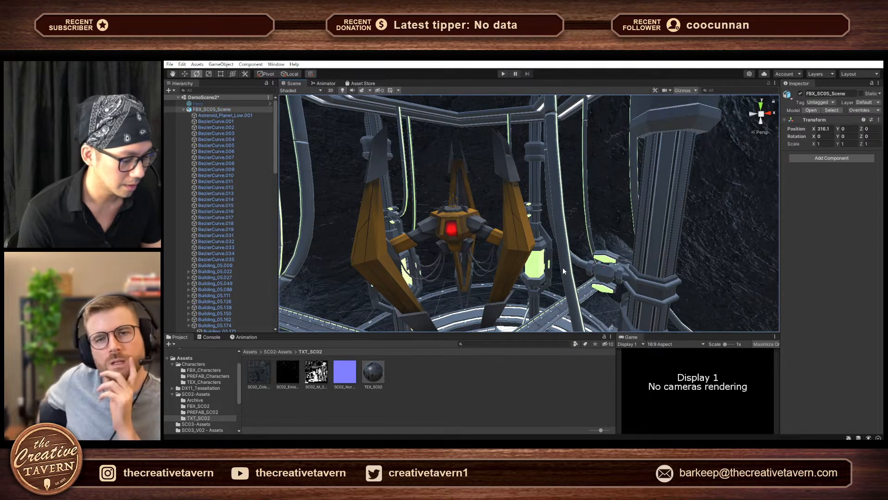
{"action": "left_click", "coordinate": [662, 258]}
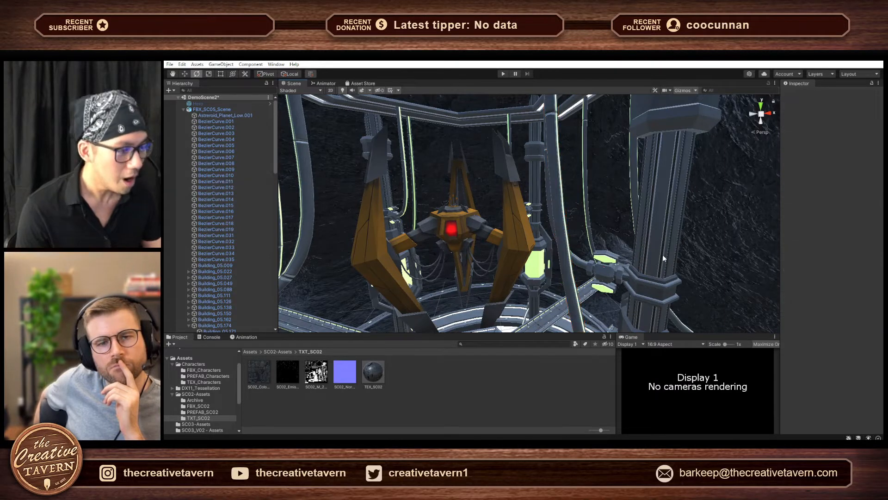
{"action": "left_click", "coordinate": [676, 255]}
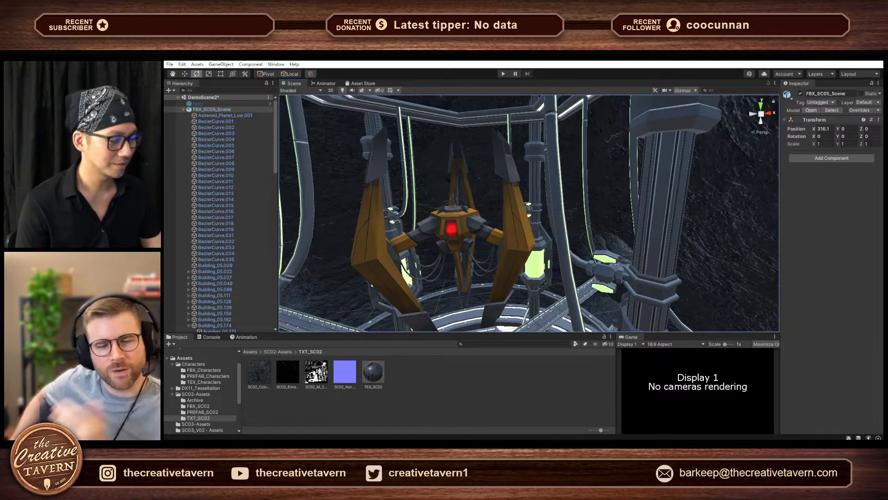
{"action": "left_click", "coordinate": [656, 260]}
{"action": "left_click", "coordinate": [656, 260]}
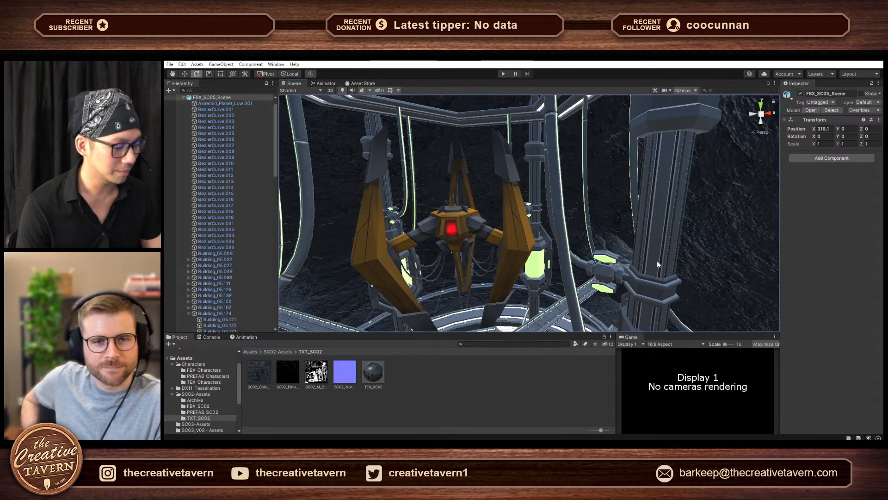
{"action": "left_click", "coordinate": [657, 260]}
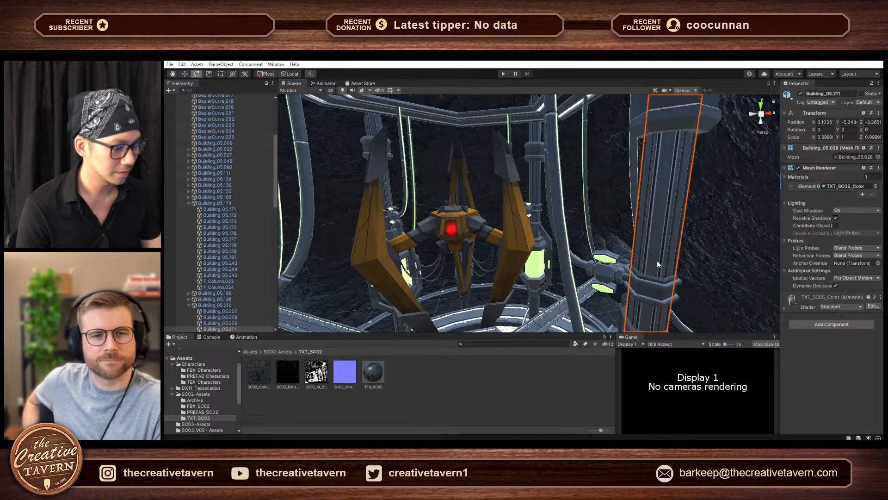
{"action": "left_click", "coordinate": [657, 259]}
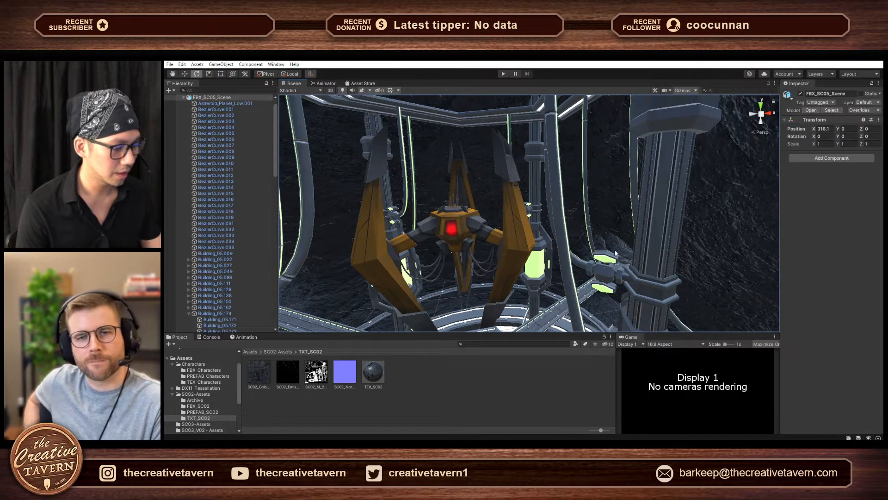
{"action": "left_click", "coordinate": [659, 243]}
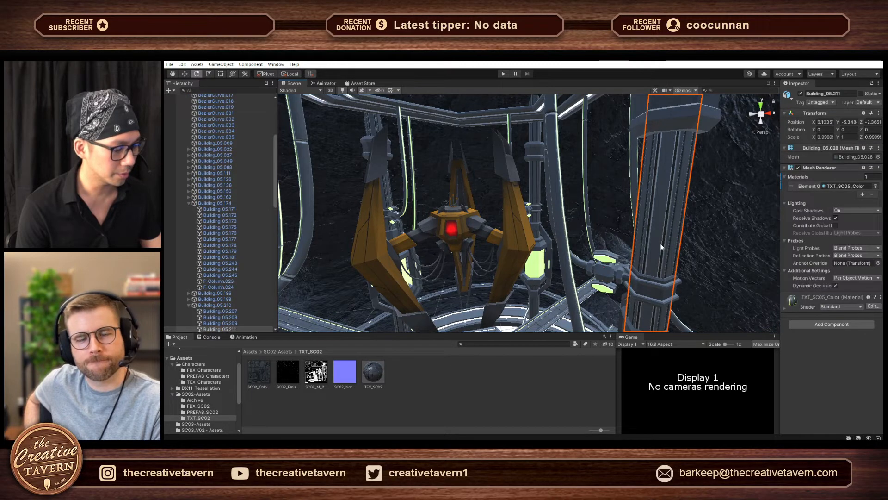
{"action": "left_click", "coordinate": [660, 243]}
{"action": "left_click", "coordinate": [660, 243]}
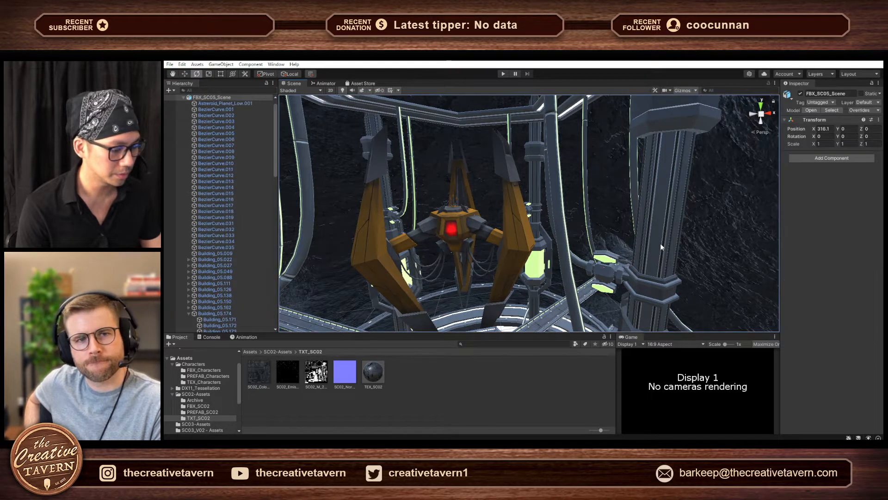
{"action": "left_click", "coordinate": [665, 259]}
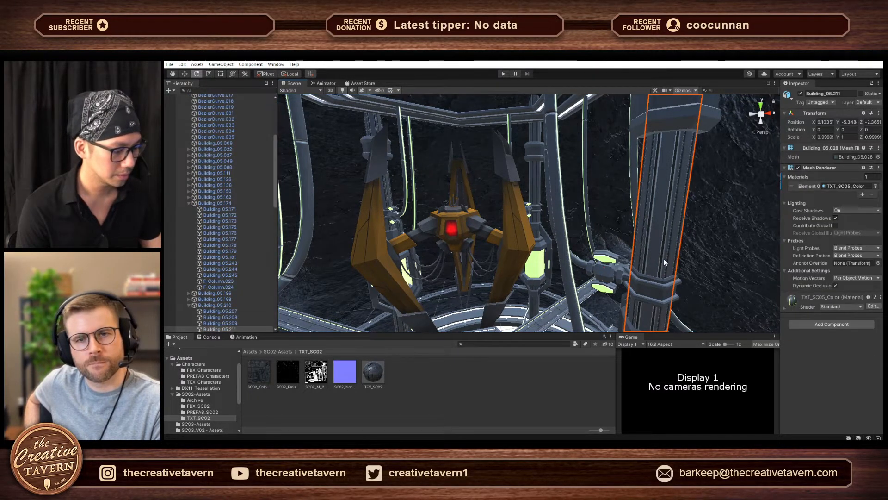
{"action": "left_click", "coordinate": [664, 259]}
{"action": "left_click", "coordinate": [664, 259]}
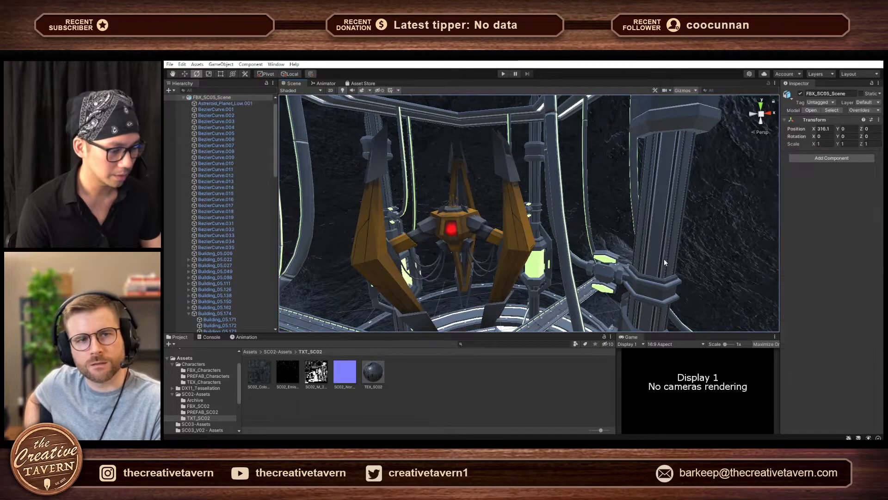
{"action": "left_click", "coordinate": [665, 259]}
{"action": "left_click", "coordinate": [664, 259]}
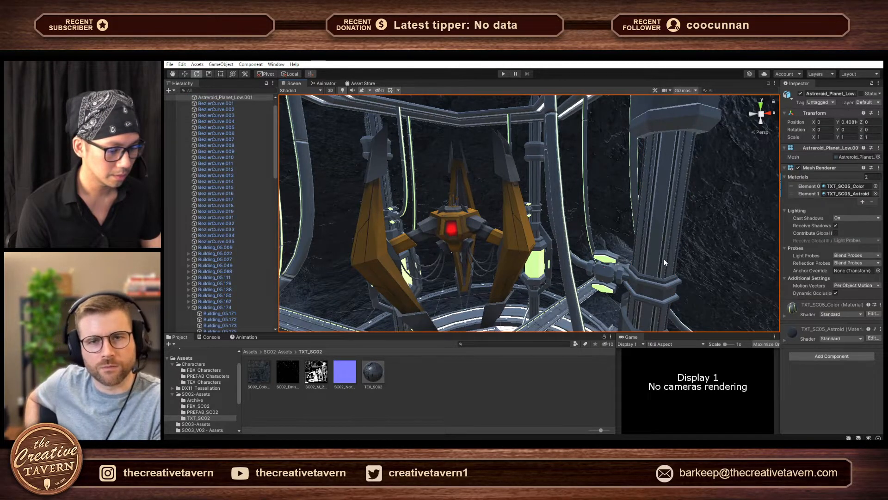
{"action": "left_click", "coordinate": [664, 259]}
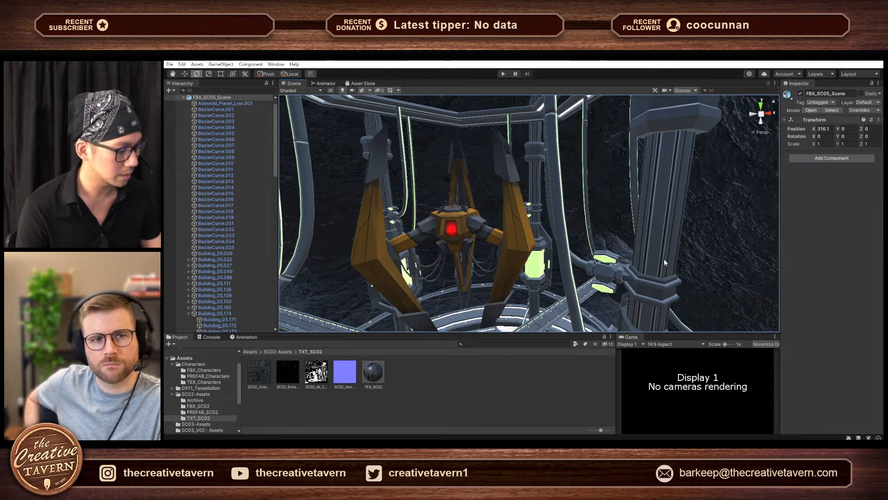
{"action": "left_click", "coordinate": [664, 259]}
{"action": "left_click", "coordinate": [665, 259]}
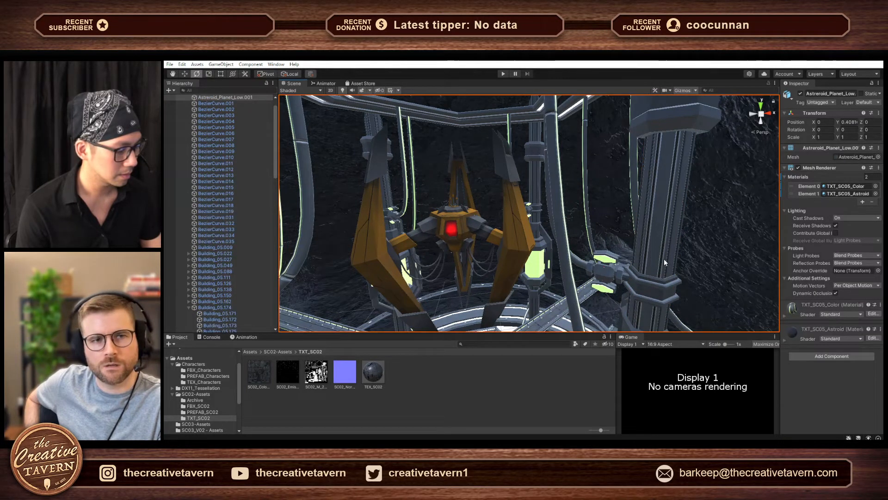
{"action": "left_click", "coordinate": [664, 259]}
- Look through the scene's object list, select the asteroid shell around the chamber, and view the whole structure from outside
{"action": "scroll", "coordinate": [167, 229], "scroll_direction": "down", "scroll_amount": 10}
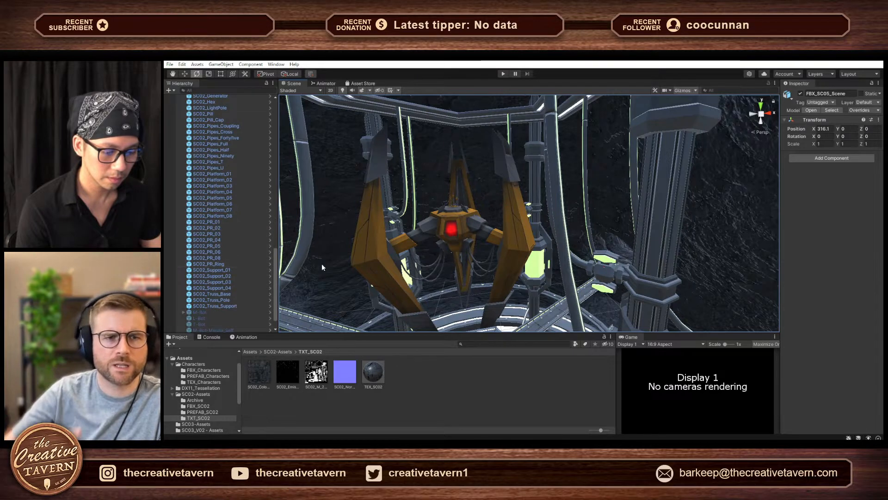
{"action": "scroll", "coordinate": [263, 273], "scroll_direction": "down", "scroll_amount": 5}
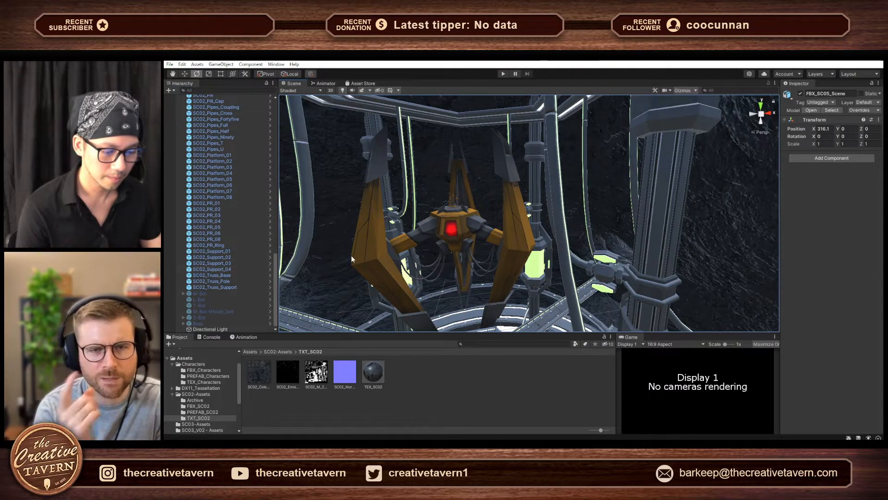
{"action": "left_click", "coordinate": [340, 260]}
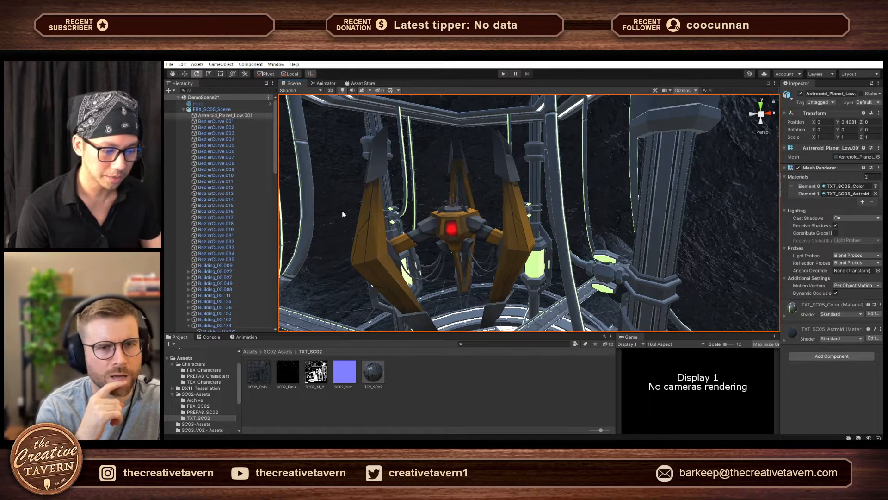
{"action": "scroll", "coordinate": [345, 217], "scroll_direction": "down", "scroll_amount": 6}
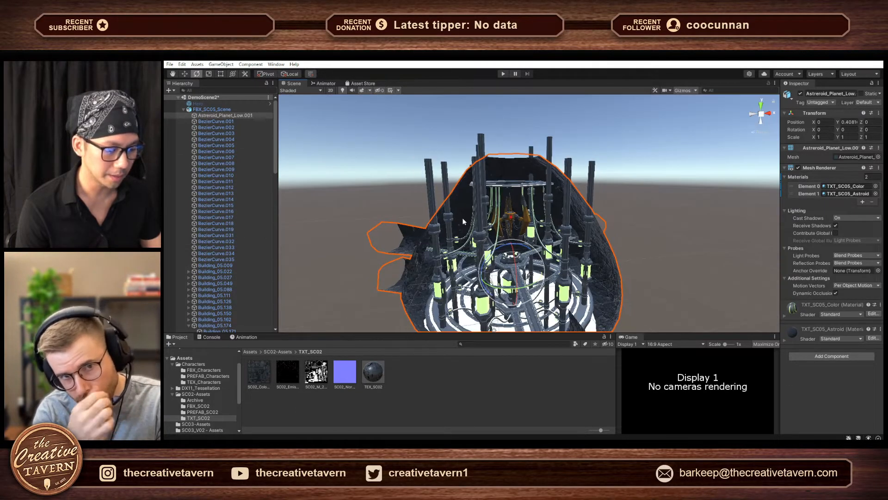
- Select the FBX_SC05_Scene root, frame it, and inspect the whole chamber from outside down to the bridge and boss
{"action": "scroll", "coordinate": [460, 218], "scroll_direction": "up", "scroll_amount": 4}
{"action": "scroll", "coordinate": [456, 217], "scroll_direction": "up", "scroll_amount": 3}
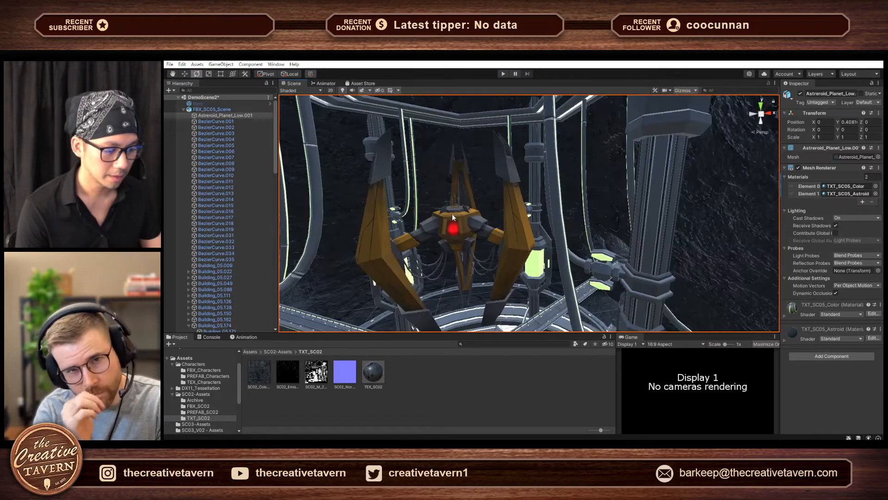
{"action": "left_click", "coordinate": [353, 217]}
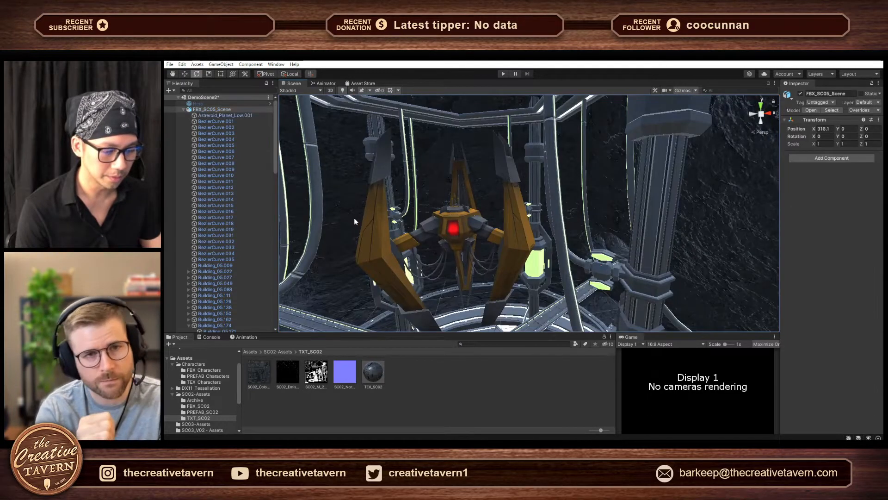
{"action": "double_click", "coordinate": [234, 109]}
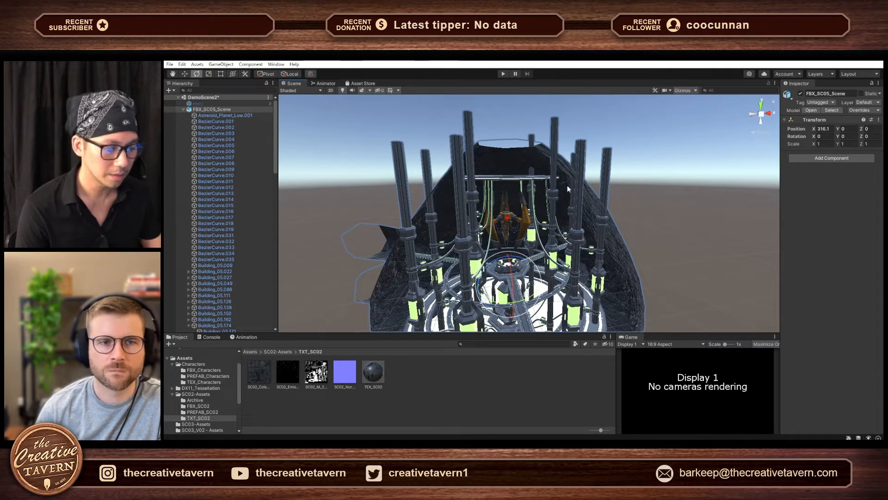
{"action": "left_click_drag", "start_coordinate": [622, 234], "coordinate": [630, 260], "text": "alt"}
{"action": "right_click_drag", "start_coordinate": [630, 260], "coordinate": [633, 260]}
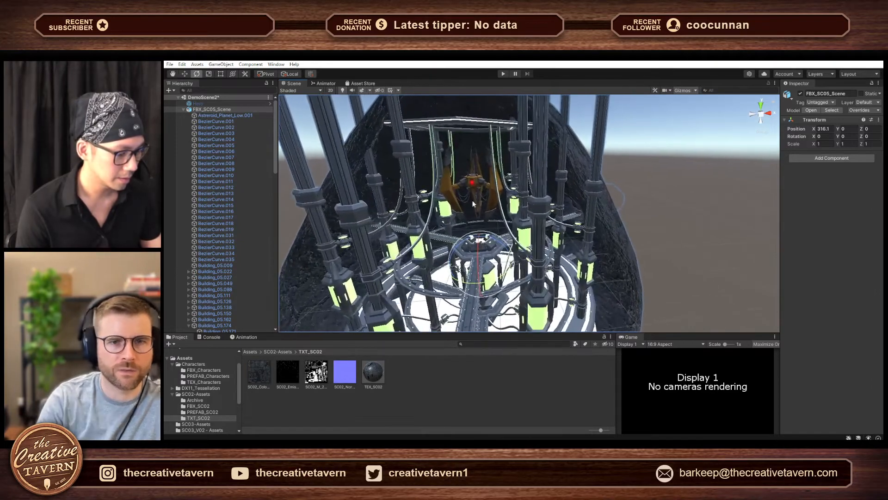
{"action": "right_click_drag", "start_coordinate": [561, 213], "coordinate": [535, 198]}
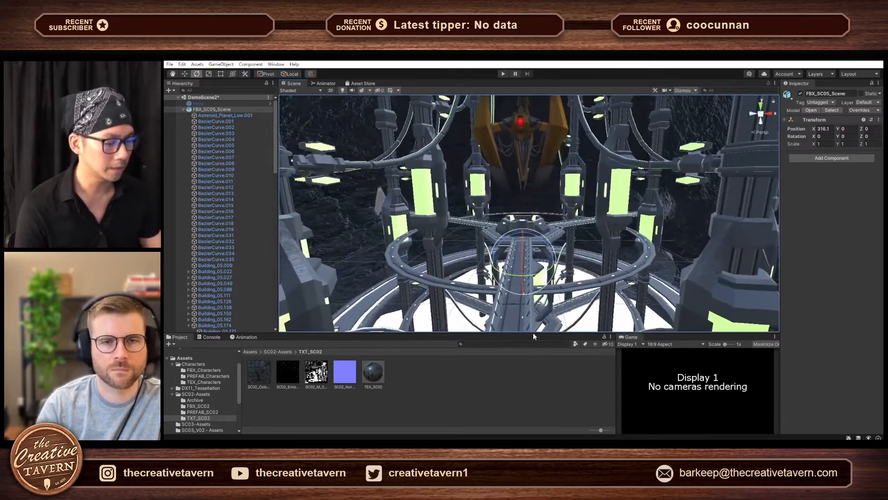
- Switch to Blender and compare the untextured chamber file with the textured one, ending on the textured file
{"action": "mouse_move", "coordinate": [540, 445]}
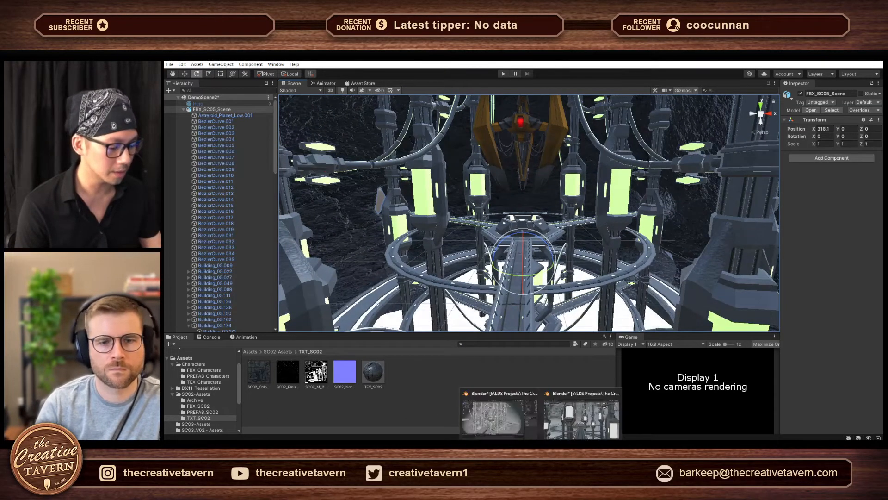
{"action": "left_click", "coordinate": [578, 417]}
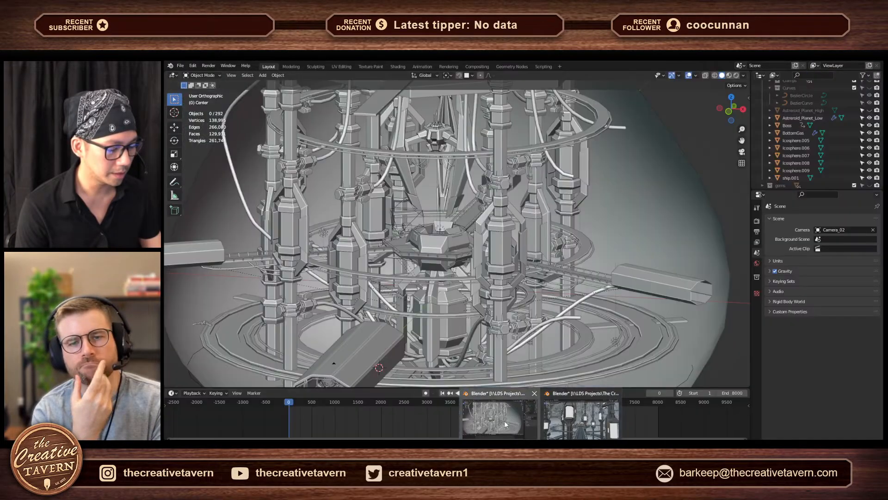
{"action": "left_click", "coordinate": [532, 432]}
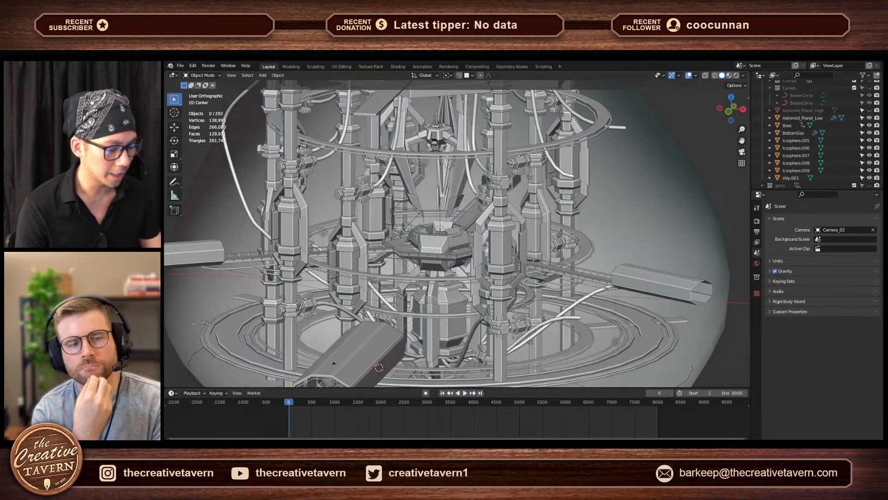
{"action": "mouse_move", "coordinate": [541, 445]}
{"action": "left_click", "coordinate": [573, 423]}
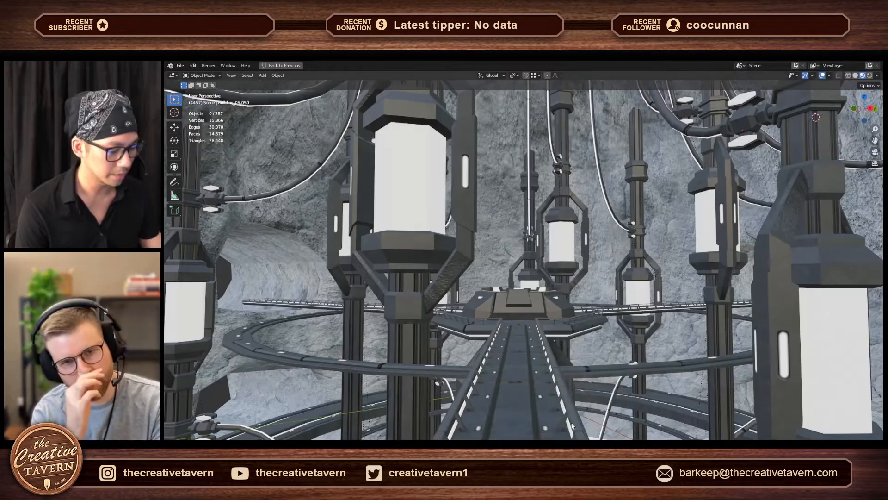
- Select the circular ring around the central platform and view it from above among the surrounding pillars
{"action": "left_click", "coordinate": [578, 300]}
{"action": "key", "text": "g"}
{"action": "right_click", "coordinate": [575, 304]}
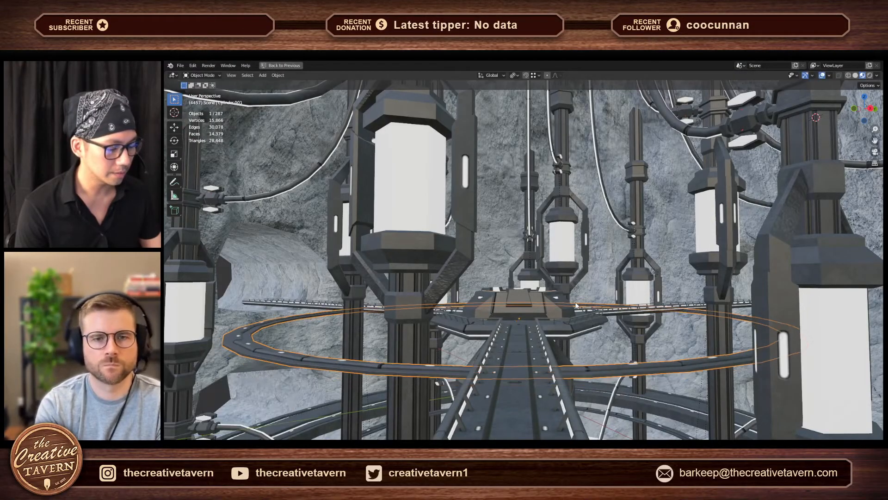
{"action": "middle_click_drag", "start_coordinate": [576, 305], "coordinate": [599, 326]}
{"action": "key", "text": "s"}
{"action": "key", "text": "a"}
{"action": "key", "text": "d"}
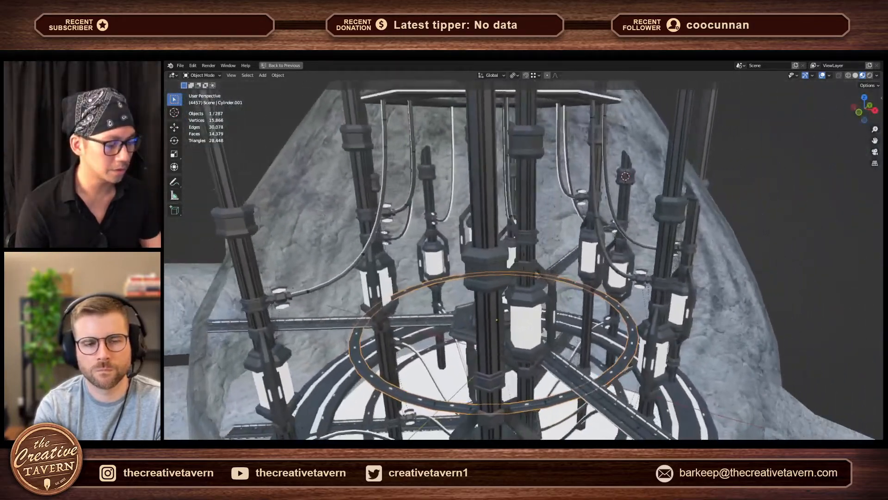
{"action": "key", "text": "s"}
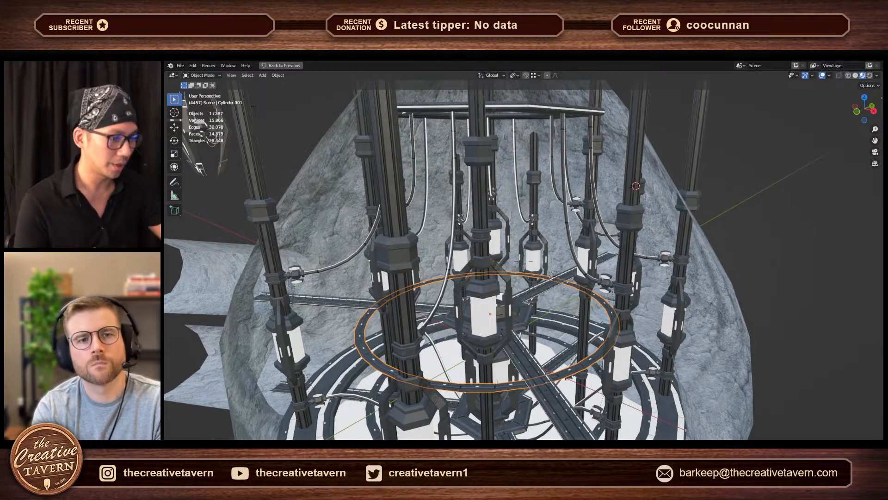
{"action": "key", "text": "Escape"}
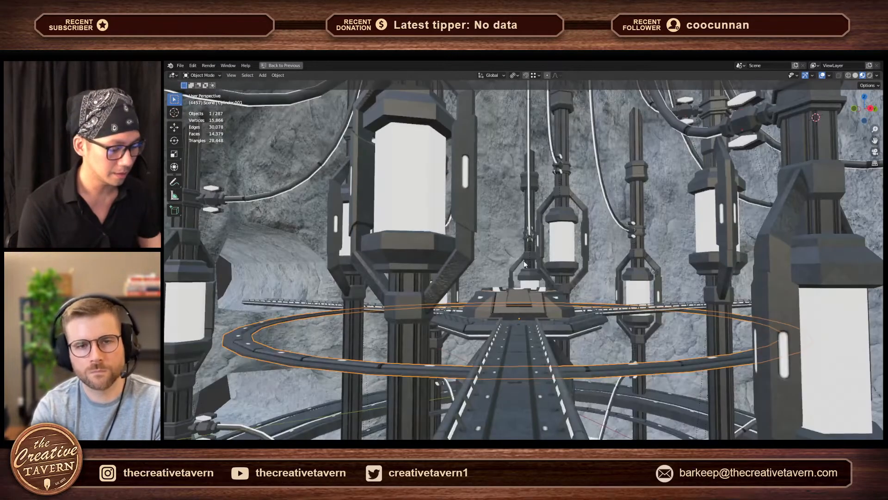
- View the whole Blender scene from afar, including the separate kit parts laid out beside the assembled chamber
{"action": "scroll", "coordinate": [524, 262], "scroll_direction": "down", "scroll_amount": 12}
{"action": "middle_click_drag", "start_coordinate": [523, 229], "coordinate": [544, 268]}
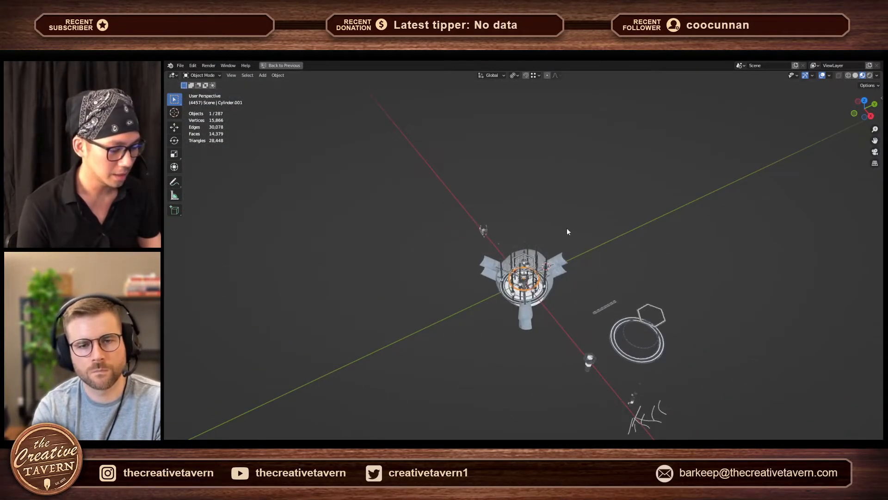
{"action": "left_click_drag", "start_coordinate": [569, 242], "coordinate": [498, 325]}
{"action": "middle_click_drag", "start_coordinate": [500, 324], "coordinate": [542, 346]}
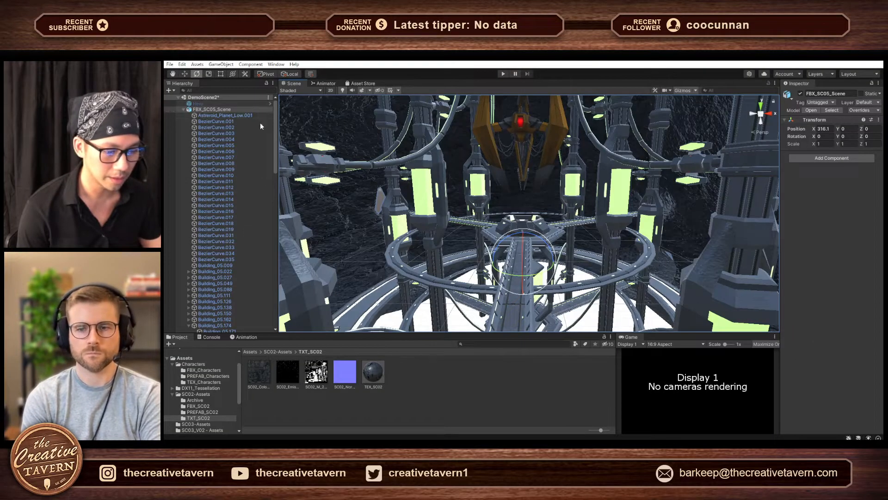
- Switch to Unity and select the asteroid shell and a series of curved pipes from BezierCurve.013 to BezierCurve.033 one by one
{"action": "left_click", "coordinate": [218, 115]}
{"action": "left_click", "coordinate": [206, 194]}
{"action": "left_click", "coordinate": [210, 201]}
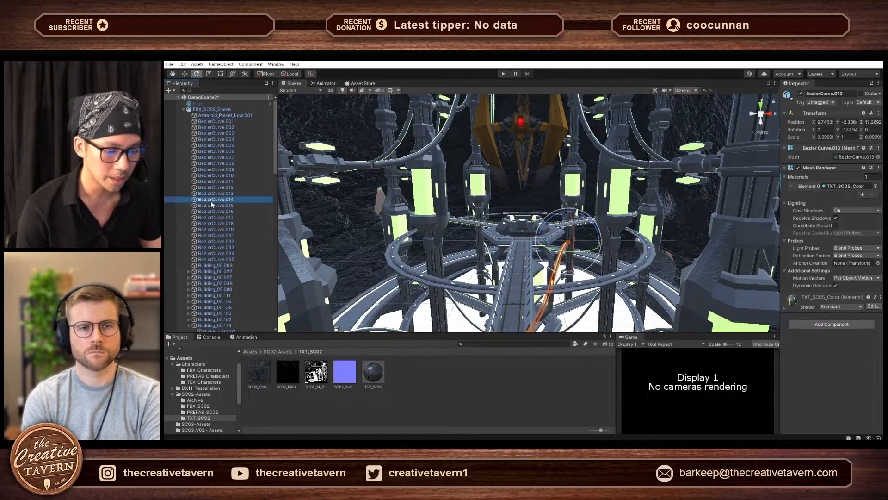
{"action": "left_click", "coordinate": [212, 211]}
{"action": "left_click", "coordinate": [214, 217]}
{"action": "left_click", "coordinate": [215, 229]}
{"action": "left_click", "coordinate": [215, 235]}
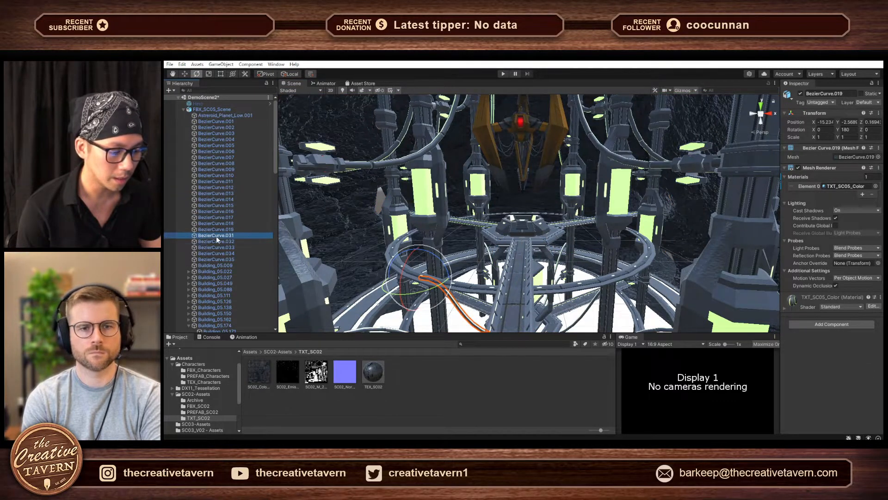
{"action": "left_click", "coordinate": [217, 247]}
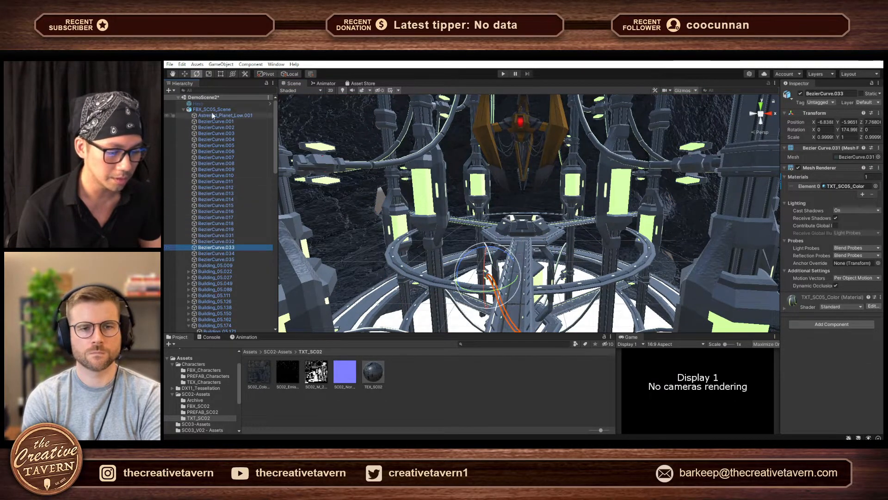
- Clear the selection and examine the chamber from bridge level, looking up at the boss, pillars and ceiling lights
{"action": "key", "text": "w"}
{"action": "right_click_drag", "start_coordinate": [552, 214], "coordinate": [588, 160]}
{"action": "left_click", "coordinate": [591, 168]}
{"action": "key", "text": "w"}
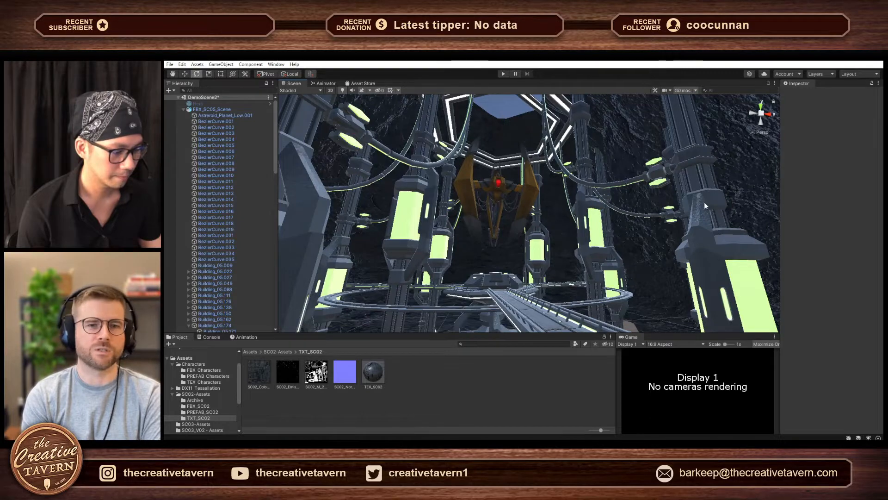
{"action": "right_click_drag", "start_coordinate": [704, 205], "coordinate": [592, 196]}
{"action": "key", "text": "d"}
{"action": "key", "text": "a"}
{"action": "key", "text": "q"}
{"action": "key", "text": "w"}
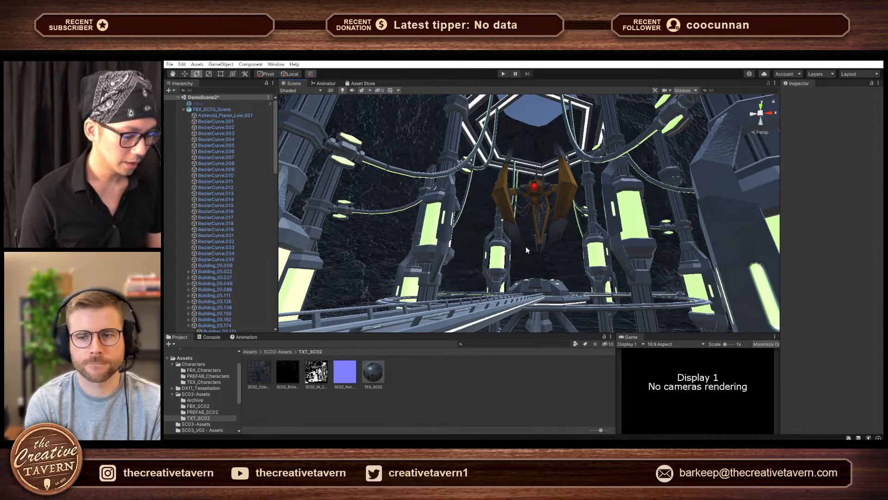
- Examine the full chamber from outside, and return along the bridge to look up at the boss from below
{"action": "key", "text": "a"}
{"action": "right_click_drag", "start_coordinate": [526, 247], "coordinate": [567, 304]}
{"action": "key", "text": "s"}
{"action": "key", "text": "w"}
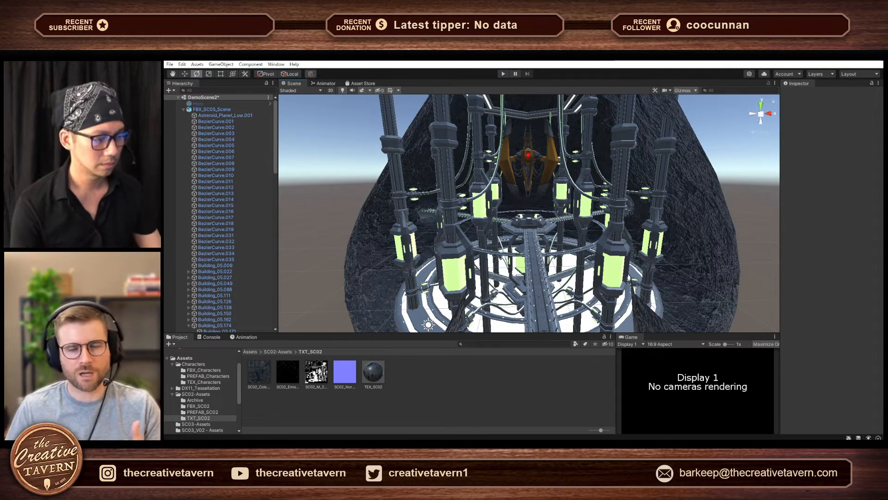
{"action": "key", "text": "w"}
{"action": "right_click_drag", "start_coordinate": [539, 224], "coordinate": [537, 186]}
{"action": "key", "text": "w"}
{"action": "right_click_drag", "start_coordinate": [616, 248], "coordinate": [628, 232]}
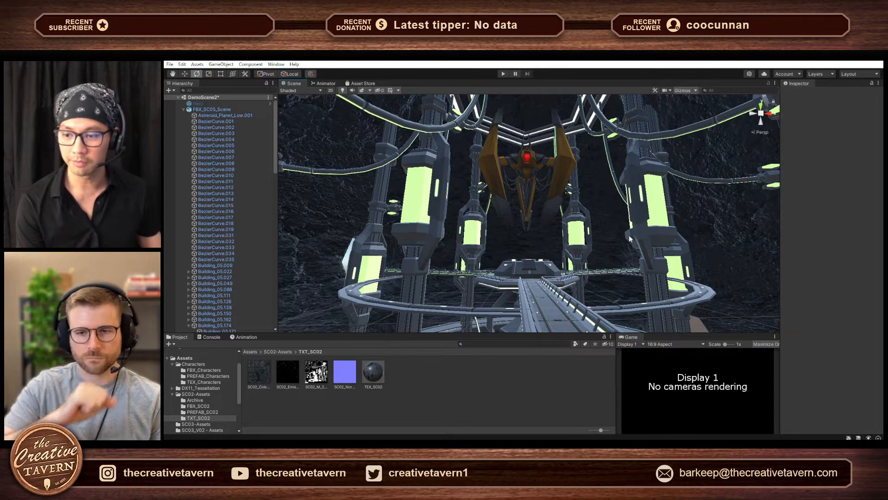
{"action": "key", "text": "w"}
{"action": "right_click_drag", "start_coordinate": [666, 237], "coordinate": [672, 210]}
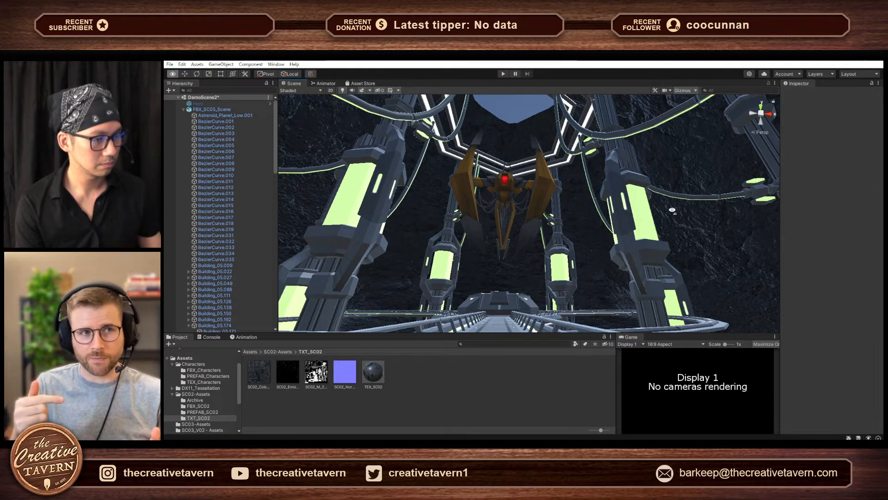
{"action": "key", "text": "e"}
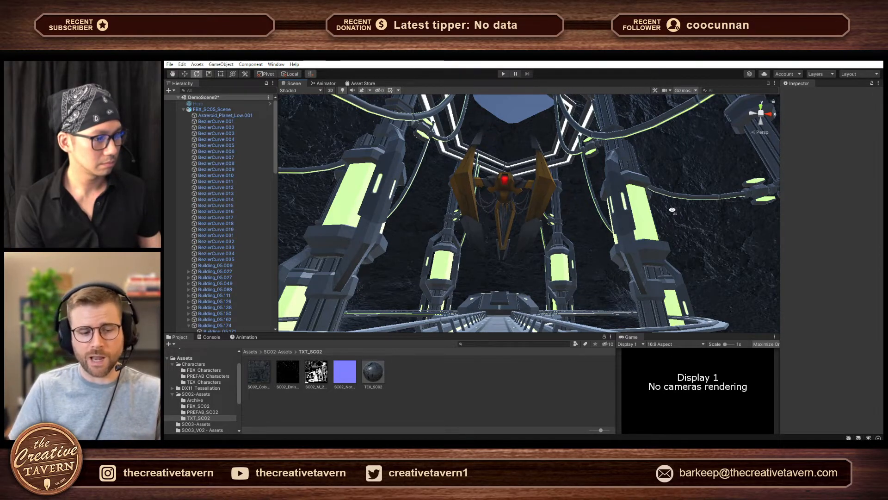